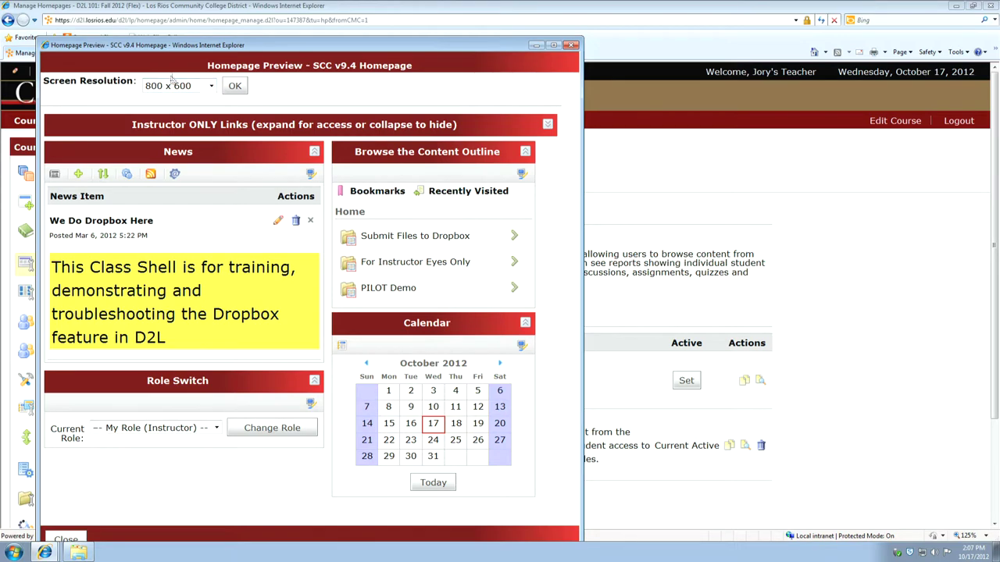
Preview the homepage at 1024 x 768 and at 1600 x 1200 resolution, then close the preview.
{"action": "left_click", "coordinate": [210, 86]}
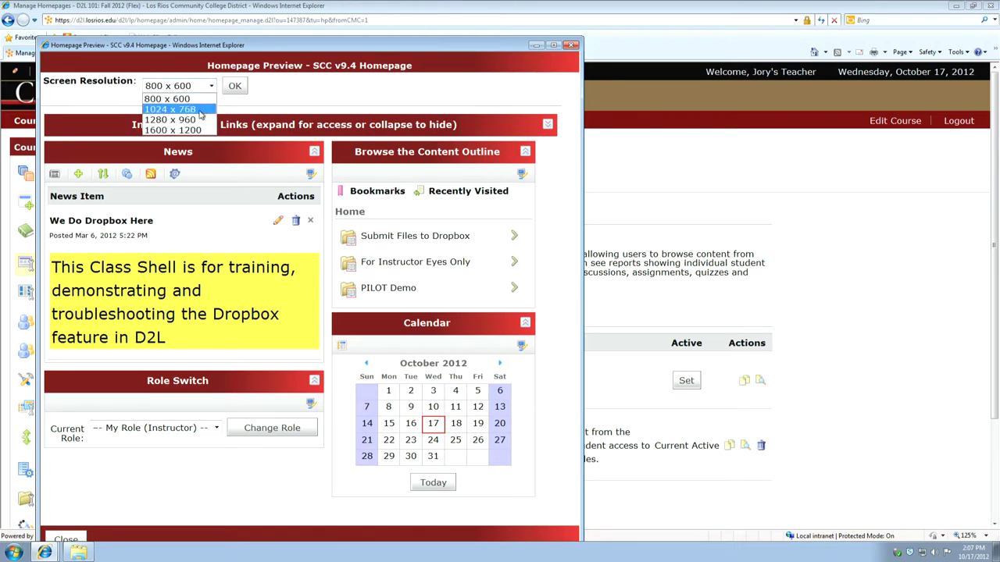
{"action": "left_click", "coordinate": [171, 109]}
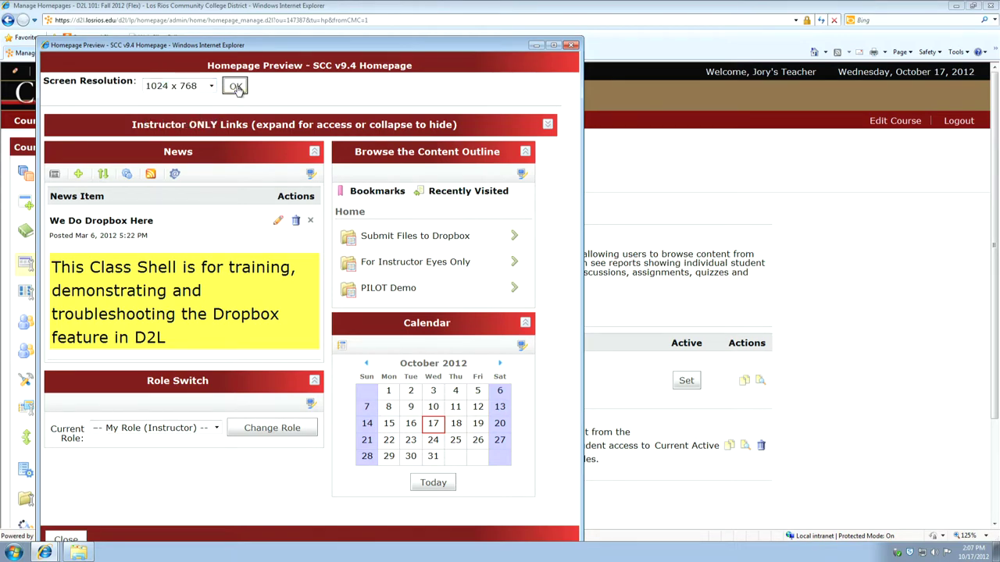
{"action": "left_click", "coordinate": [235, 87]}
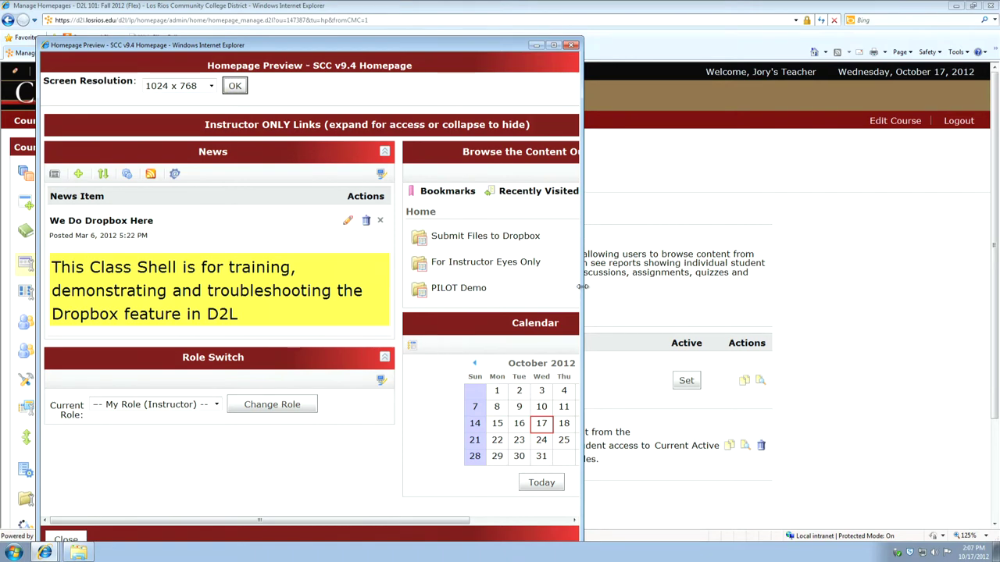
{"action": "left_click", "coordinate": [211, 86]}
{"action": "left_click", "coordinate": [203, 132]}
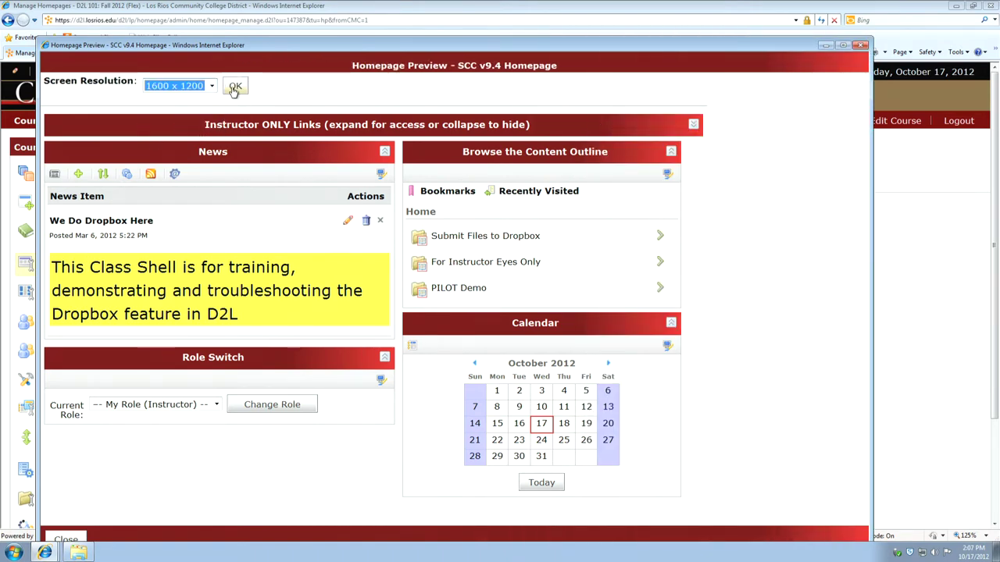
{"action": "left_click", "coordinate": [235, 88]}
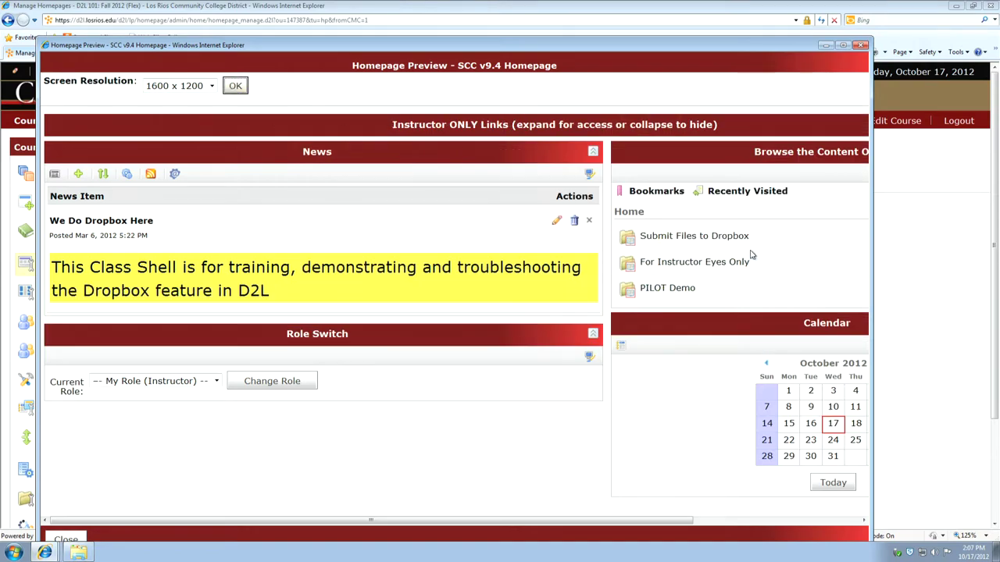
{"action": "left_click", "coordinate": [859, 46]}
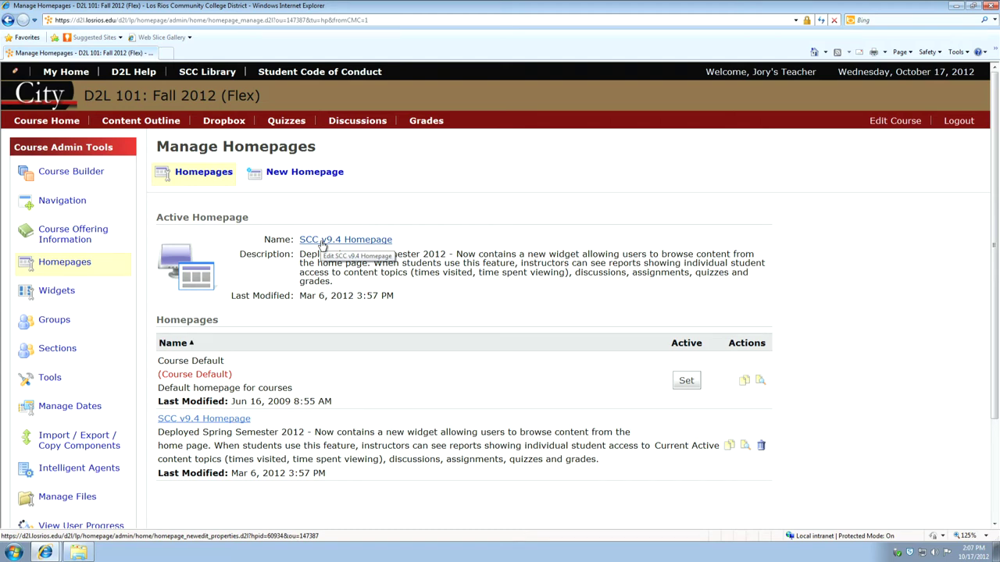
Open the SCC v9.4 Homepage for editing, check its name and description, and go to its content and layout settings.
{"action": "left_click", "coordinate": [322, 245]}
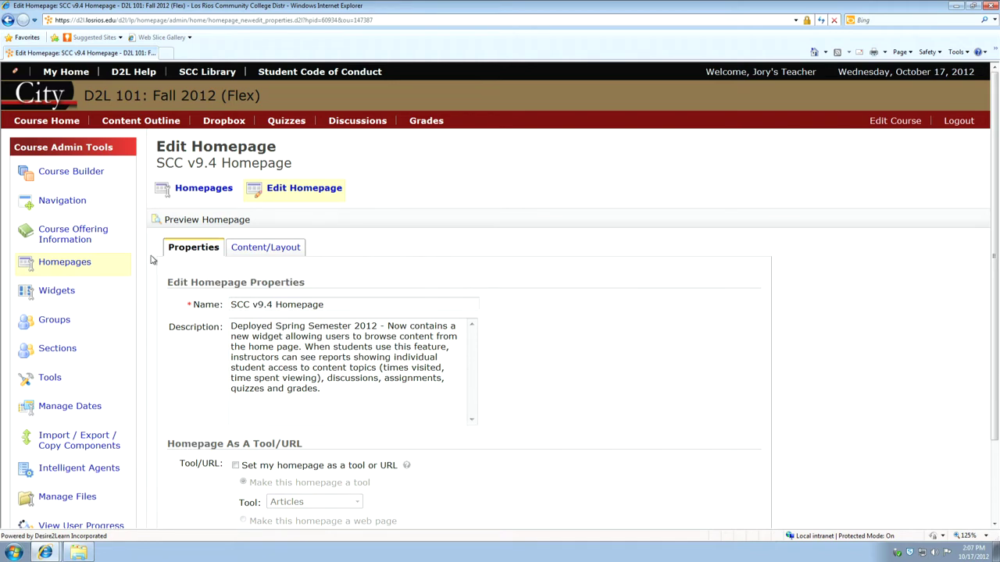
{"action": "scroll", "coordinate": [652, 367], "scroll_direction": "down", "scroll_amount": 2}
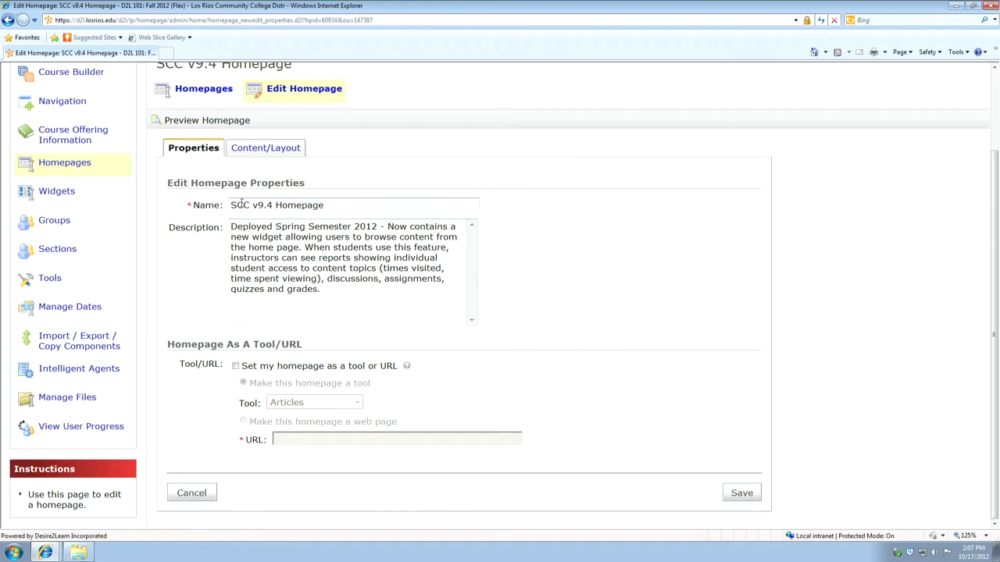
{"action": "triple_click", "coordinate": [243, 205]}
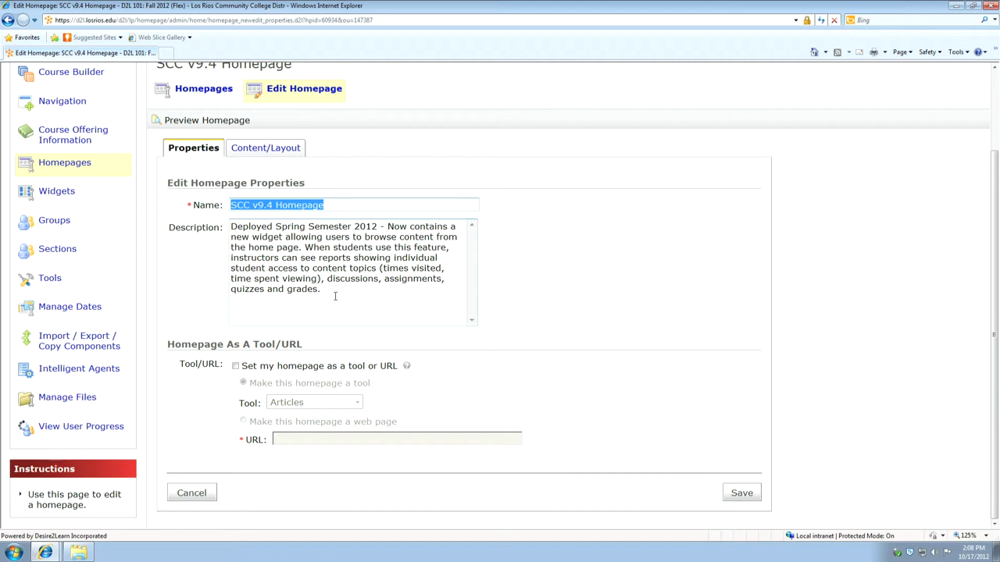
{"action": "left_click", "coordinate": [265, 148]}
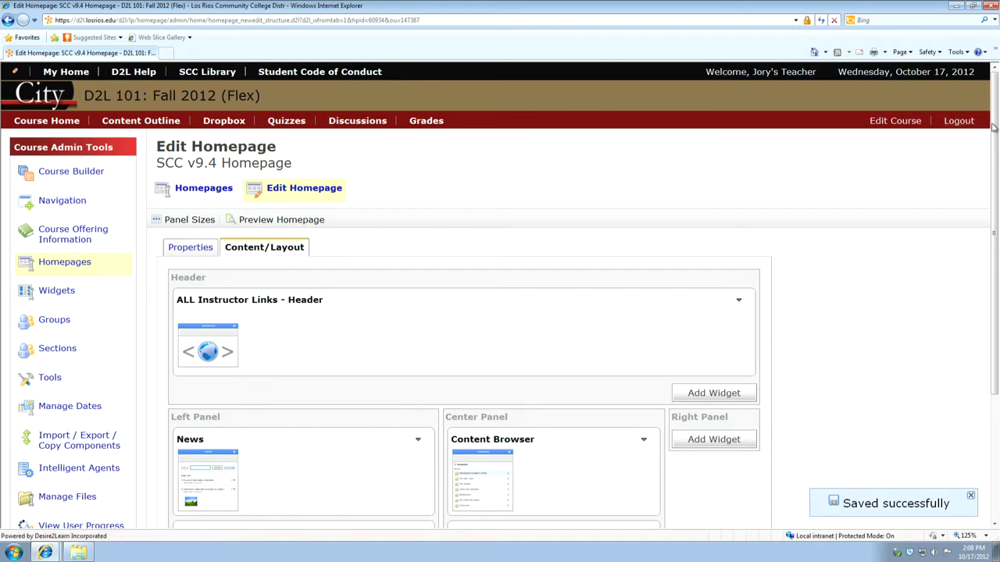
{"action": "left_click_drag", "start_coordinate": [996, 125], "coordinate": [996, 198]}
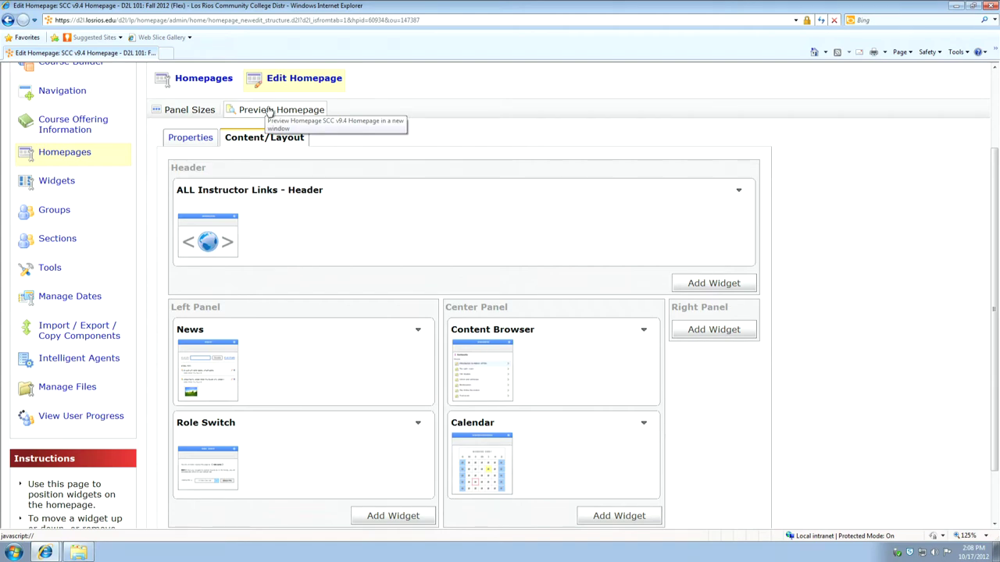
Preview the homepage, expand and collapse the Instructor ONLY Links and Browse the Content Outline widgets, and close the preview.
{"action": "left_click", "coordinate": [267, 110]}
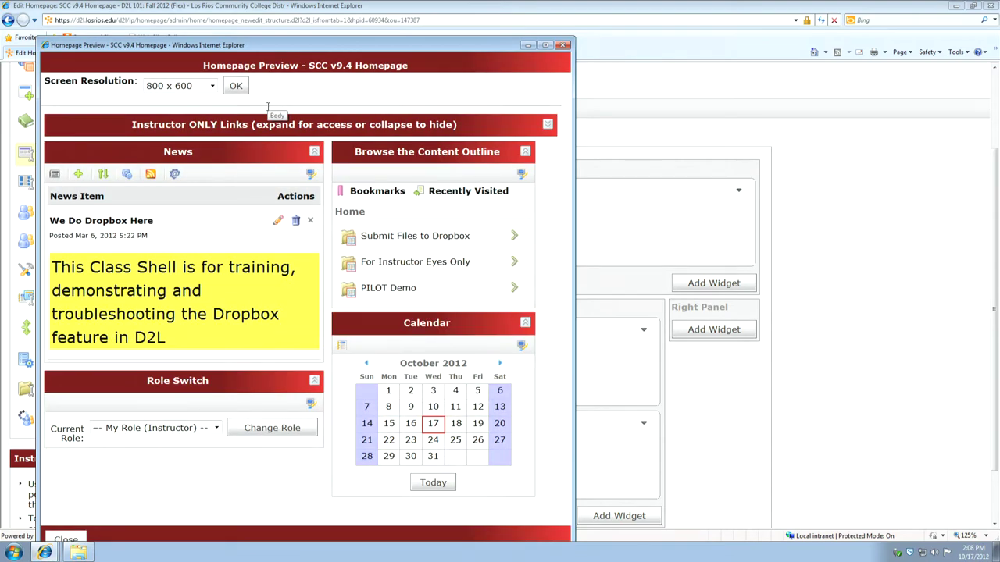
{"action": "left_click", "coordinate": [548, 125]}
{"action": "left_click", "coordinate": [547, 125]}
{"action": "left_click", "coordinate": [526, 151]}
{"action": "left_click", "coordinate": [526, 152]}
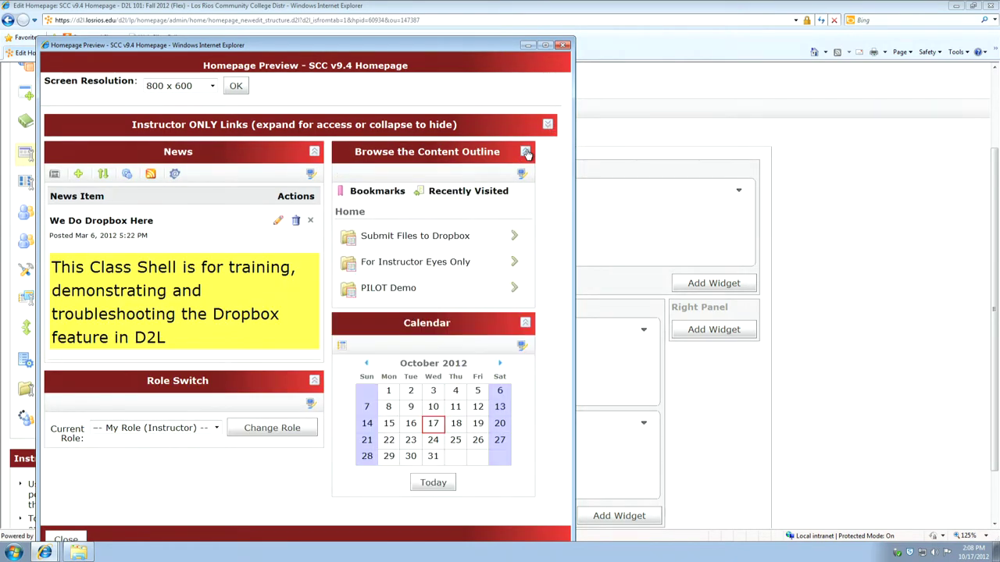
{"action": "left_click", "coordinate": [564, 47]}
{"action": "right_click", "coordinate": [564, 47]}
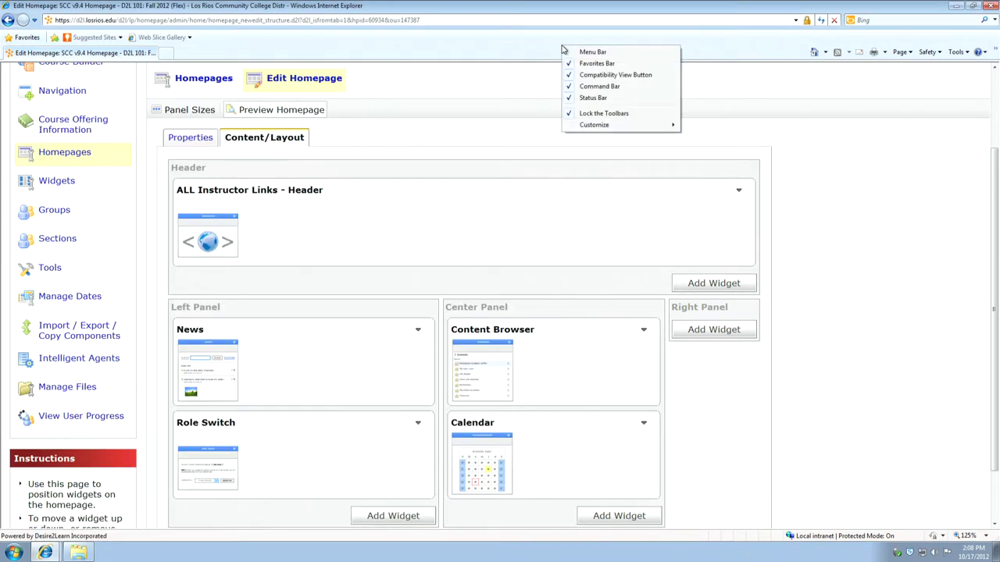
{"action": "left_click", "coordinate": [518, 144]}
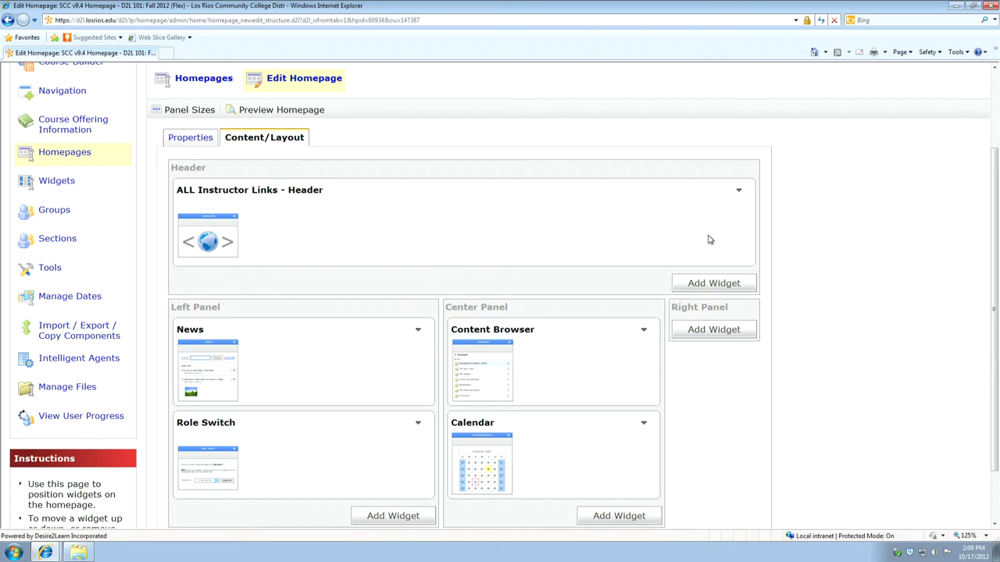
Review the header, panel and footer layout, compare it with a widened homepage preview, and close the preview.
{"action": "scroll", "coordinate": [709, 240], "scroll_direction": "down", "scroll_amount": 2}
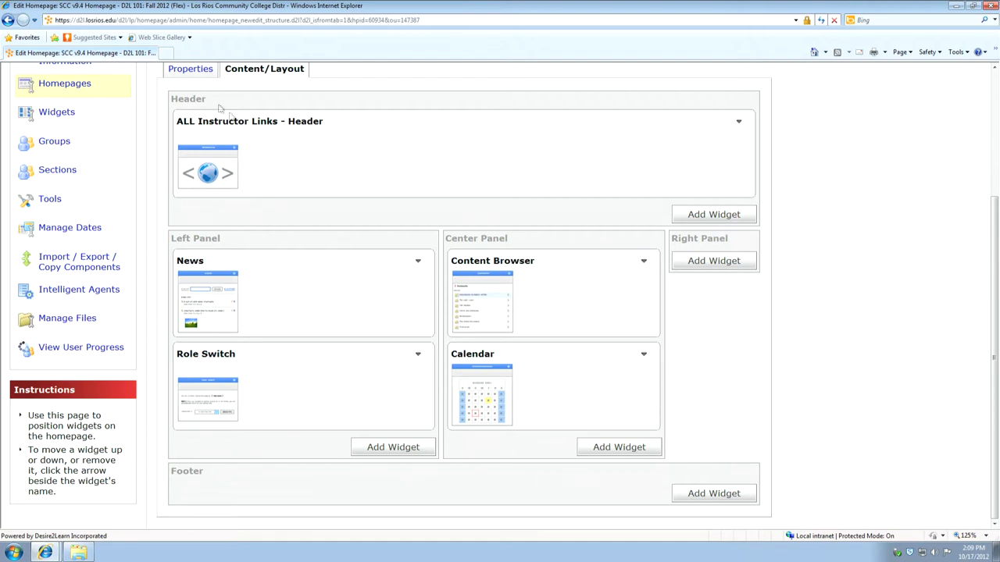
{"action": "scroll", "coordinate": [199, 98], "scroll_direction": "up", "scroll_amount": 3}
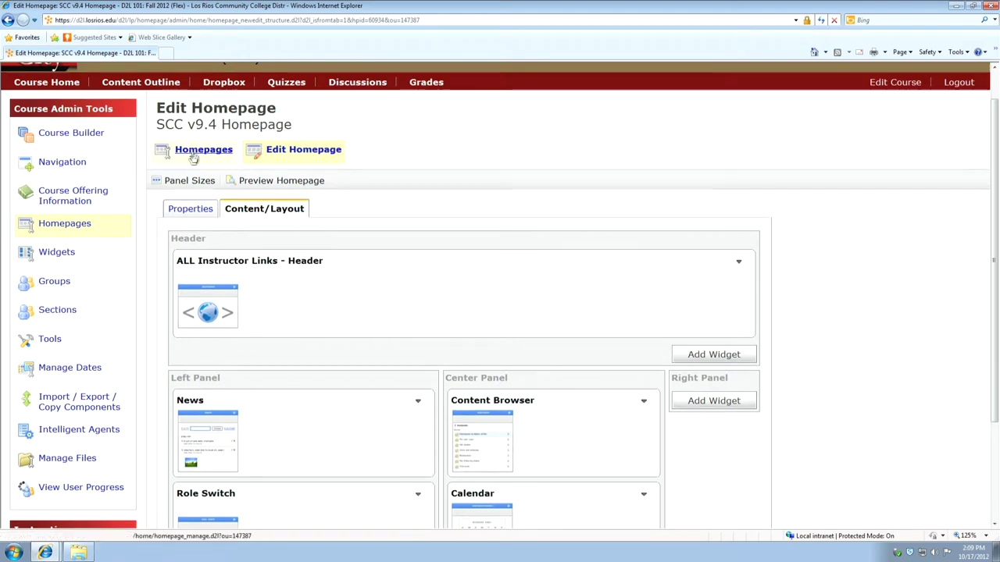
{"action": "left_click", "coordinate": [280, 188]}
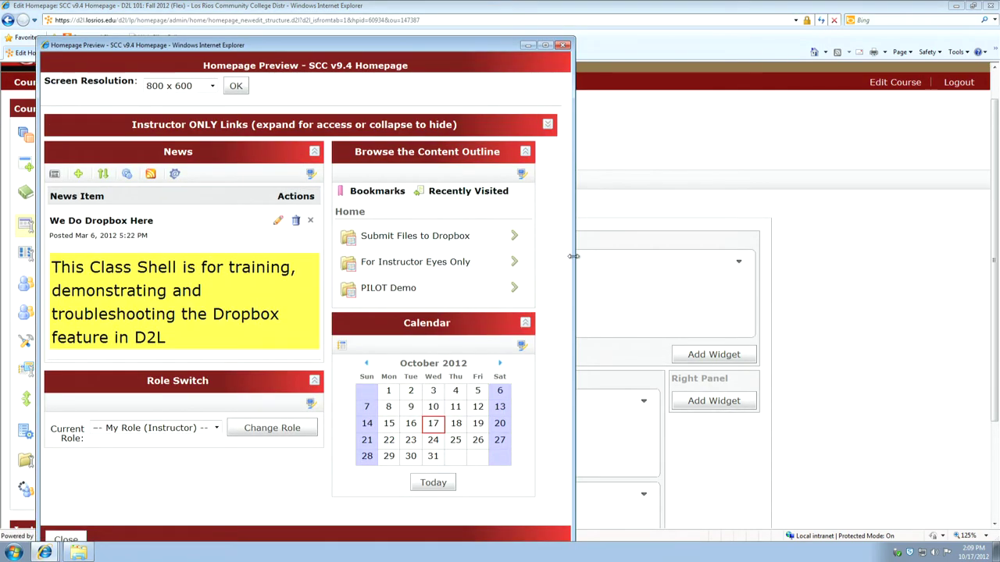
{"action": "left_click_drag", "start_coordinate": [620, 253], "coordinate": [638, 253]}
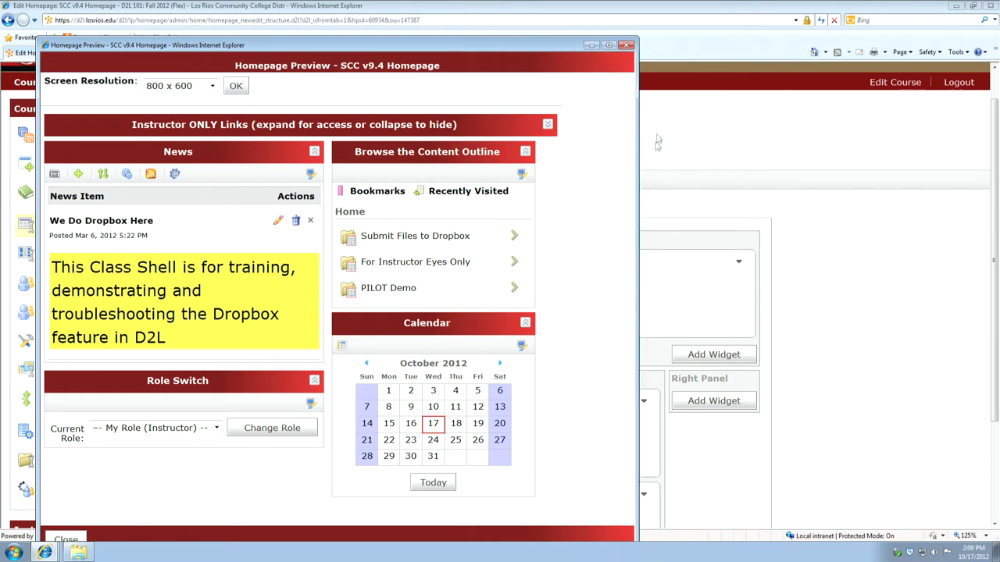
{"action": "left_click", "coordinate": [629, 47]}
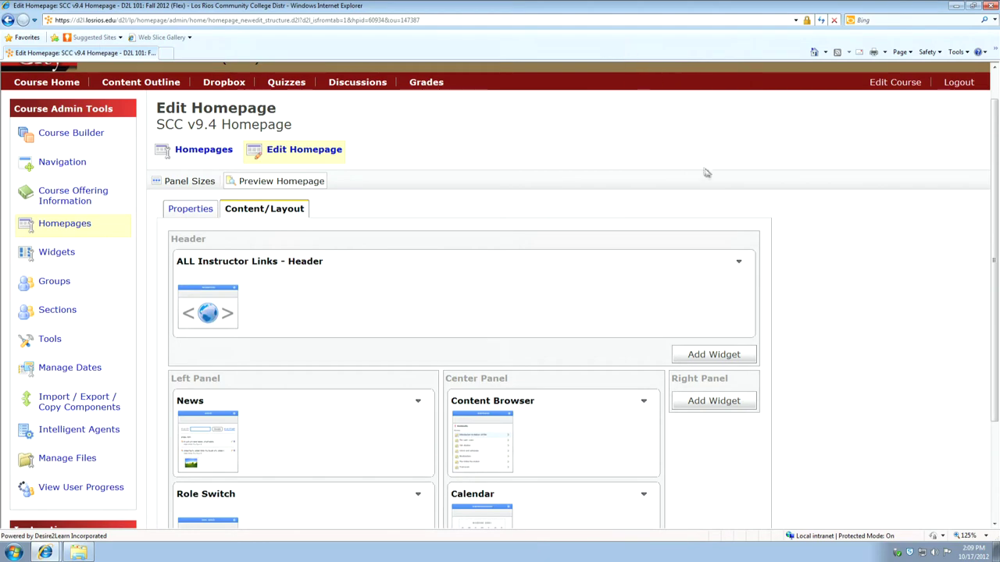
Open the homepage's panel size settings and enlarge and reposition the dialog to show all panel width fields.
{"action": "scroll", "coordinate": [776, 212], "scroll_direction": "down", "scroll_amount": 1}
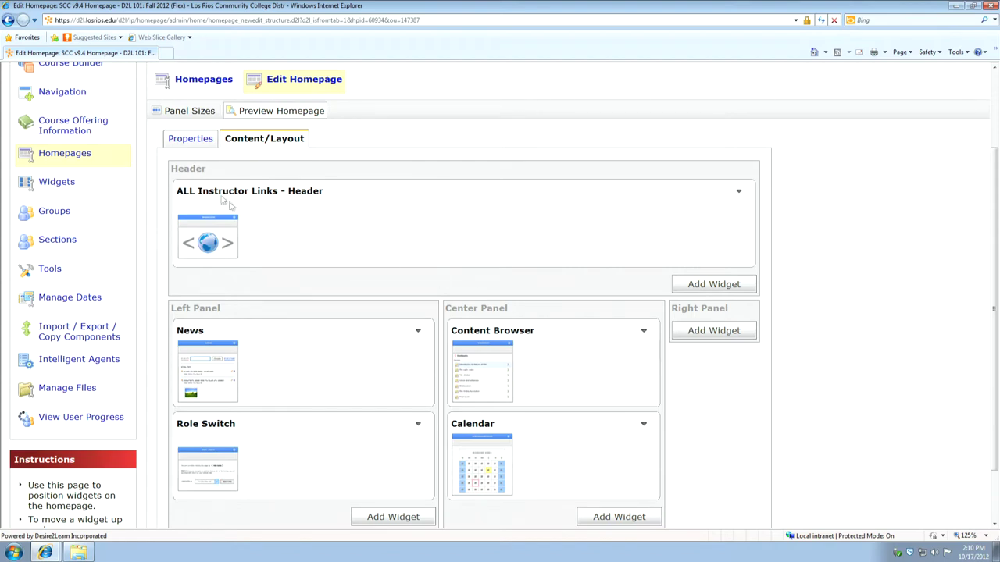
{"action": "left_click", "coordinate": [182, 112]}
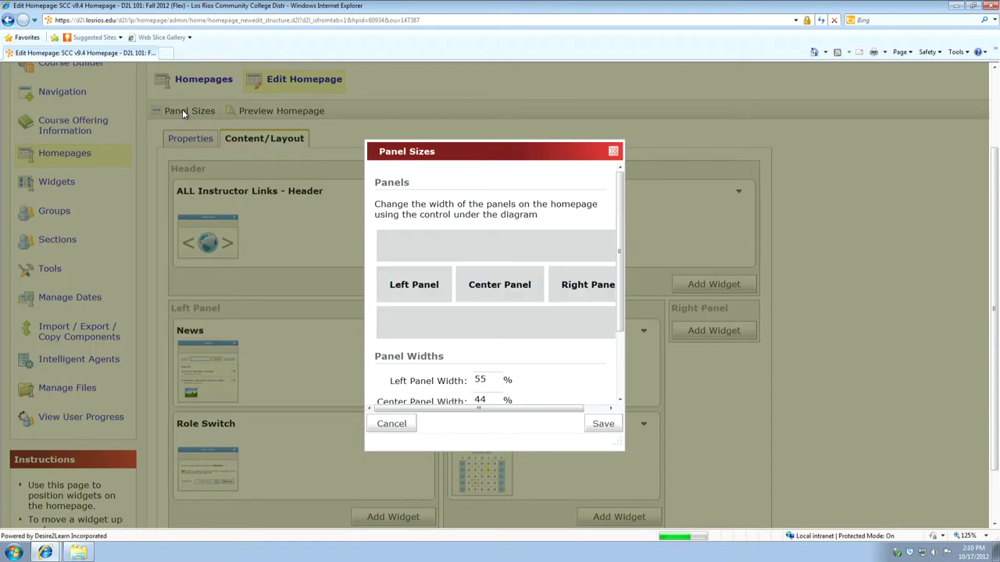
{"action": "left_click_drag", "start_coordinate": [618, 444], "coordinate": [779, 508]}
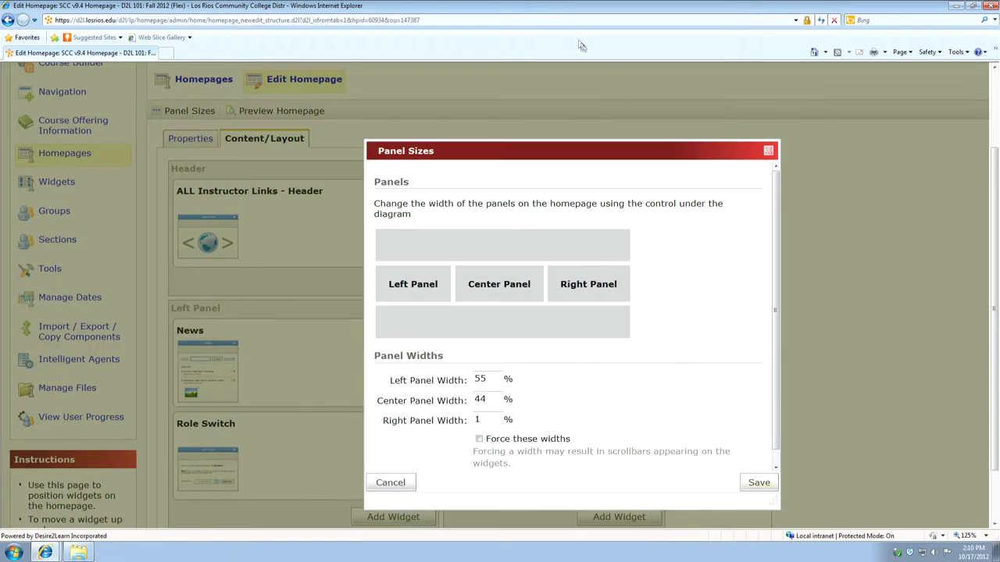
{"action": "left_click_drag", "start_coordinate": [629, 151], "coordinate": [610, 84]}
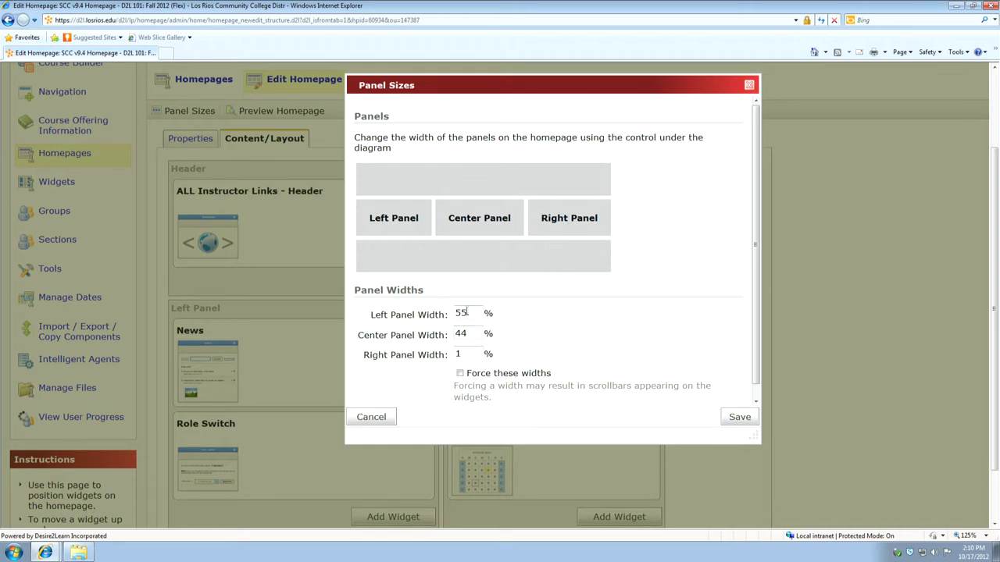
Set the panel widths to 60% for the left, 39% for the center and 1% for the right.
{"action": "left_click_drag", "start_coordinate": [465, 354], "coordinate": [454, 354]}
{"action": "type", "text": "0"}
{"action": "key", "text": "BackSpace"}
{"action": "type", "text": "1"}
{"action": "left_click_drag", "start_coordinate": [473, 312], "coordinate": [450, 314]}
{"action": "type", "text": "60"}
{"action": "left_click", "coordinate": [474, 332]}
{"action": "left_click_drag", "start_coordinate": [474, 332], "coordinate": [435, 341]}
{"action": "type", "text": "39"}
Save the panel widths without forcing them.
{"action": "scroll", "coordinate": [476, 355], "scroll_direction": "down", "scroll_amount": 2}
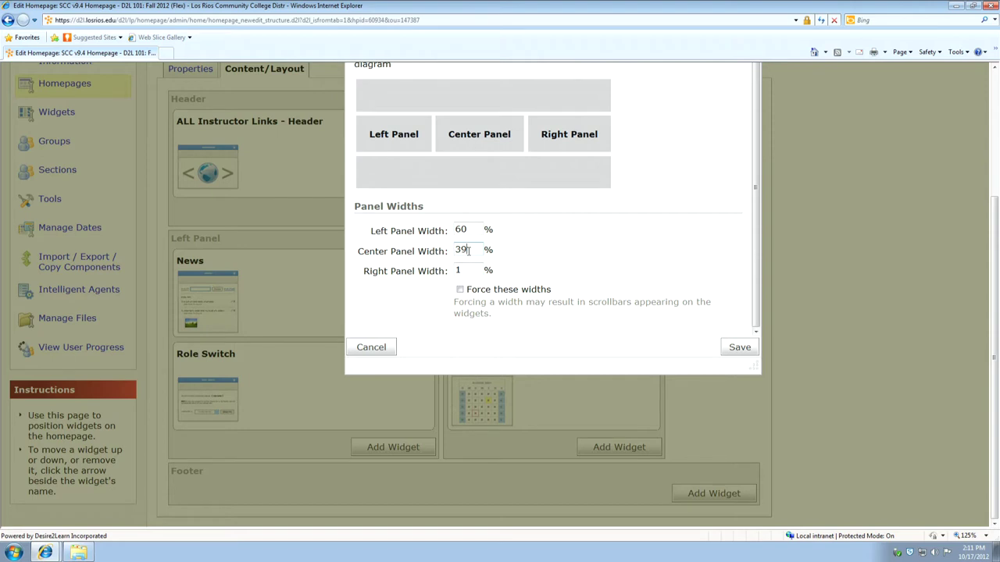
{"action": "left_click", "coordinate": [460, 290]}
{"action": "scroll", "coordinate": [573, 260], "scroll_direction": "up", "scroll_amount": 1}
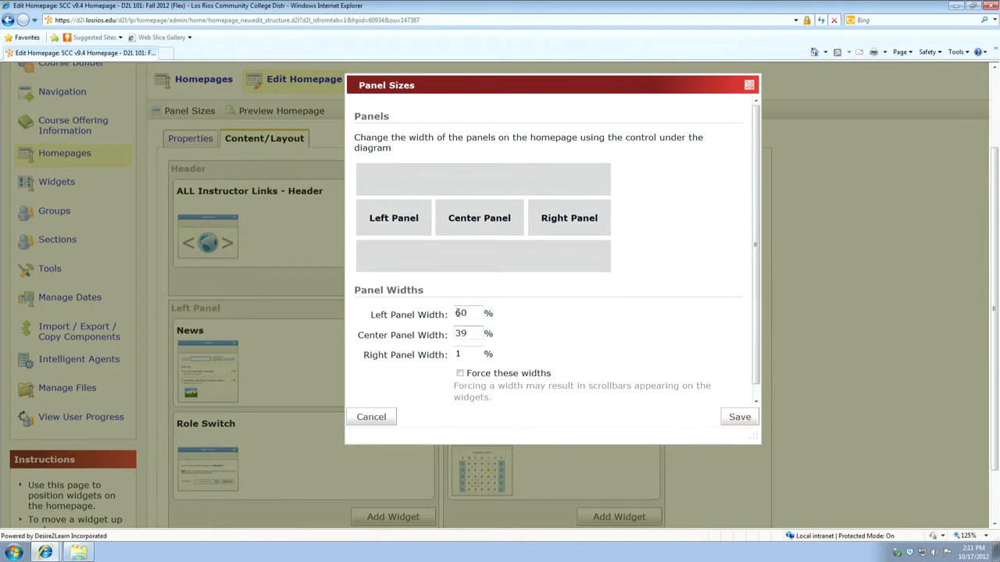
{"action": "left_click", "coordinate": [739, 417]}
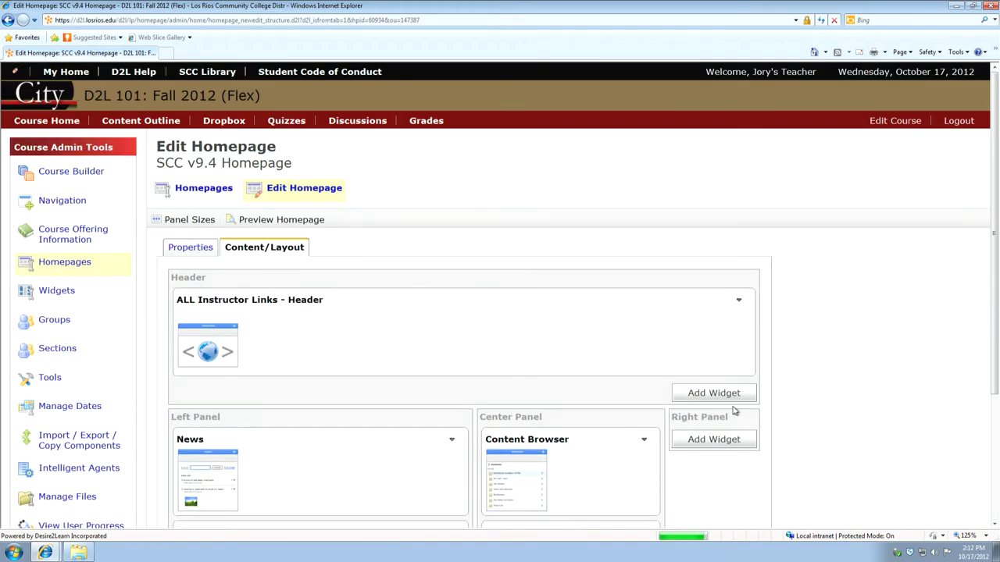
Check the resized panels in the layout and in a widened homepage preview, then close the preview.
{"action": "scroll", "coordinate": [820, 330], "scroll_direction": "down", "scroll_amount": 3}
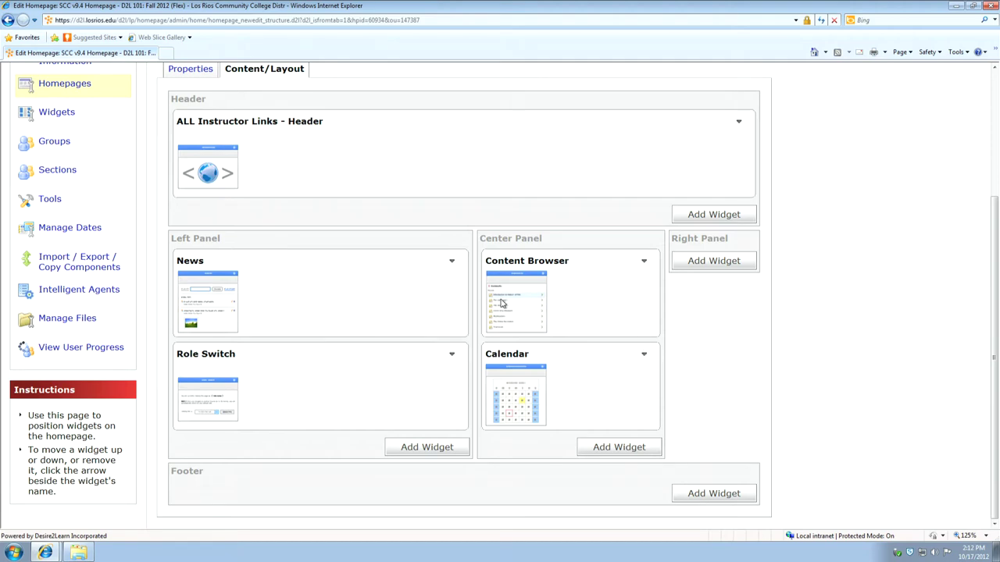
{"action": "scroll", "coordinate": [382, 225], "scroll_direction": "up", "scroll_amount": 1}
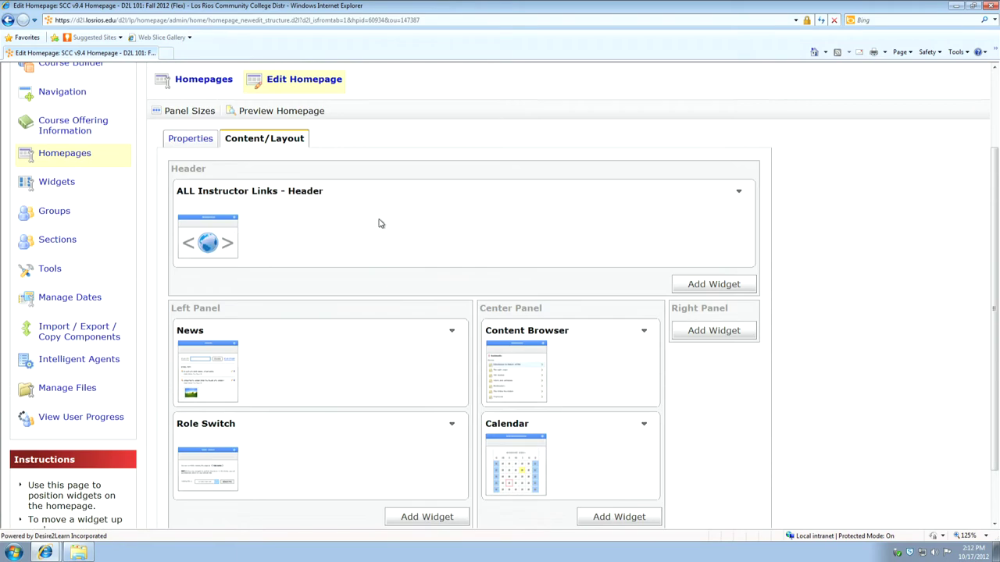
{"action": "left_click", "coordinate": [248, 111]}
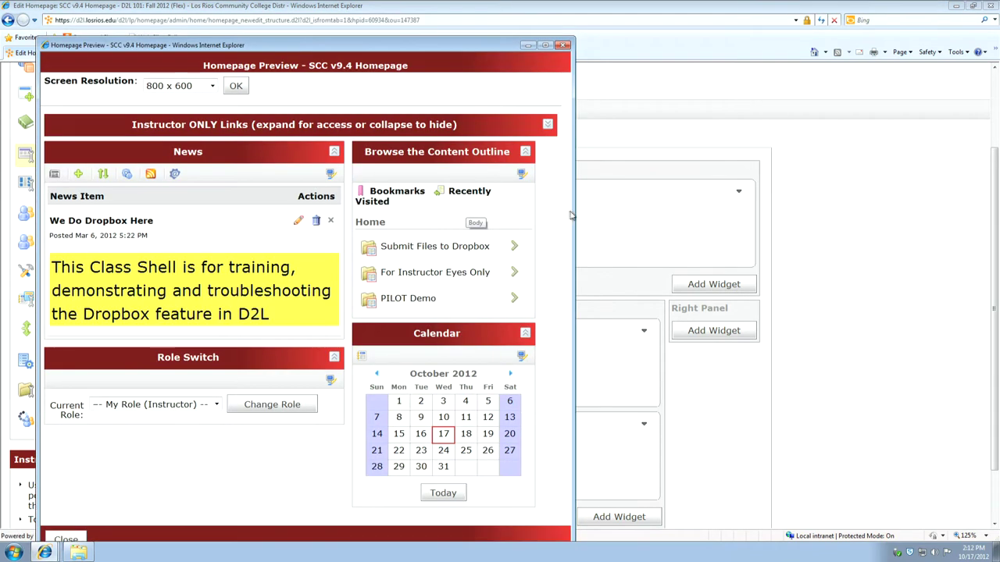
{"action": "left_click_drag", "start_coordinate": [574, 210], "coordinate": [642, 220]}
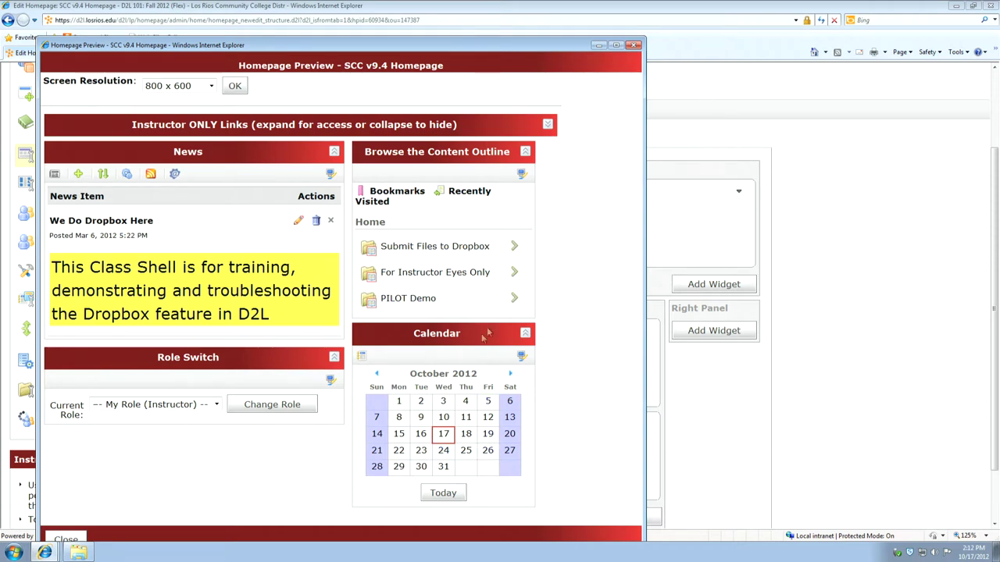
{"action": "left_click", "coordinate": [632, 45]}
Add the Bookmarks and Picture Library widgets to the homepage's Center Panel and save the selection.
{"action": "scroll", "coordinate": [945, 269], "scroll_direction": "down", "scroll_amount": 2}
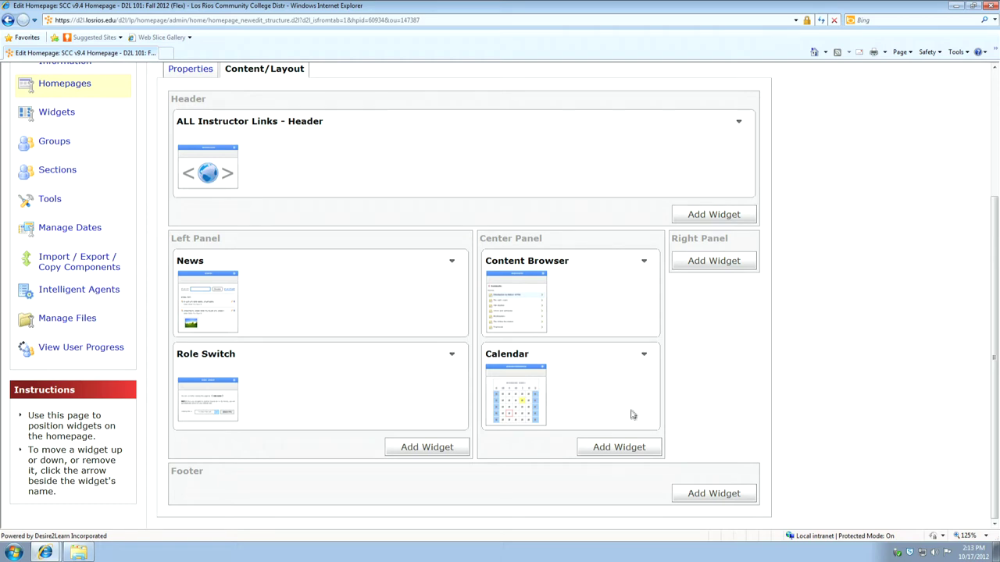
{"action": "left_click", "coordinate": [617, 448]}
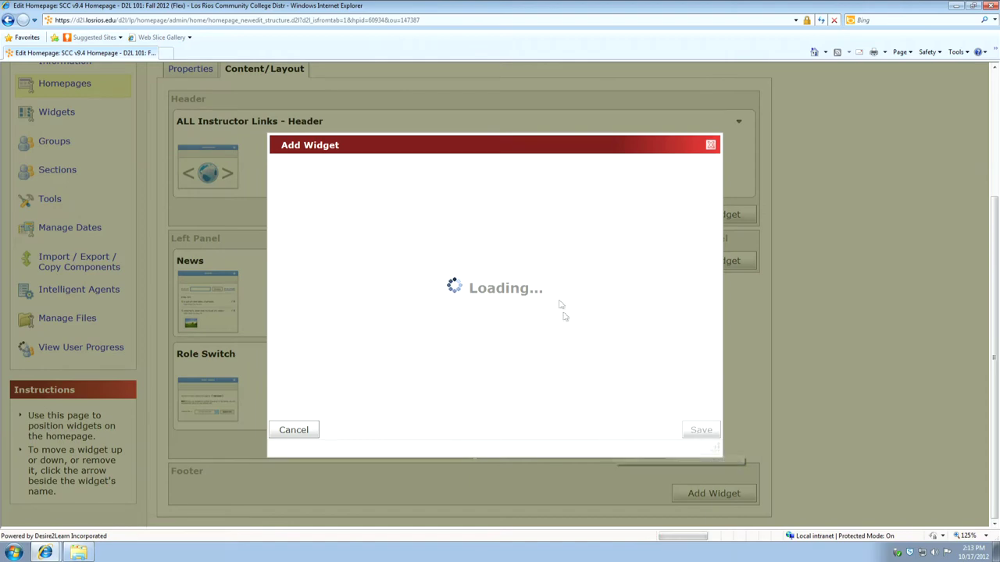
{"action": "left_click_drag", "start_coordinate": [476, 137], "coordinate": [460, 86]}
{"action": "left_click_drag", "start_coordinate": [699, 399], "coordinate": [746, 492]}
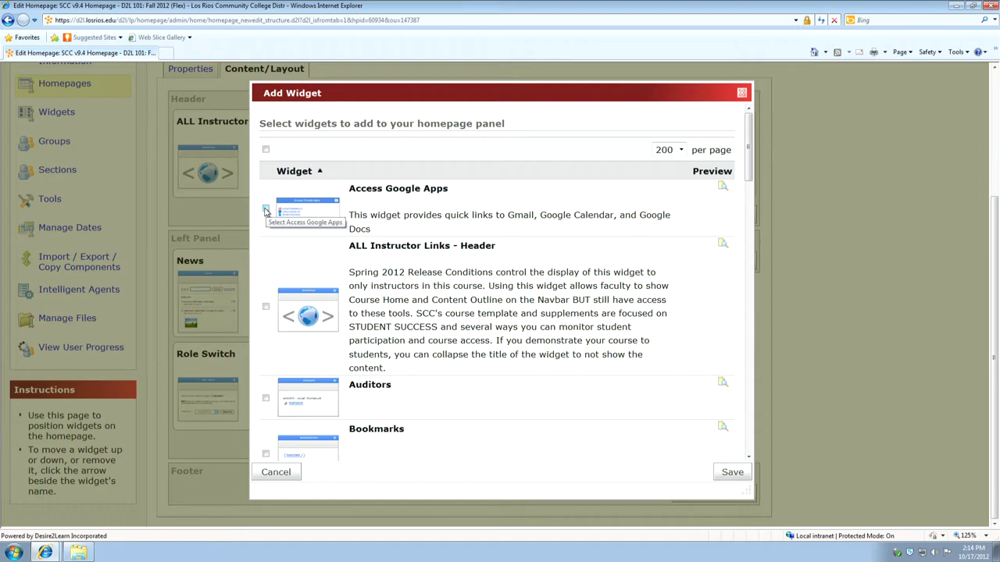
{"action": "scroll", "coordinate": [435, 280], "scroll_direction": "down", "scroll_amount": 3}
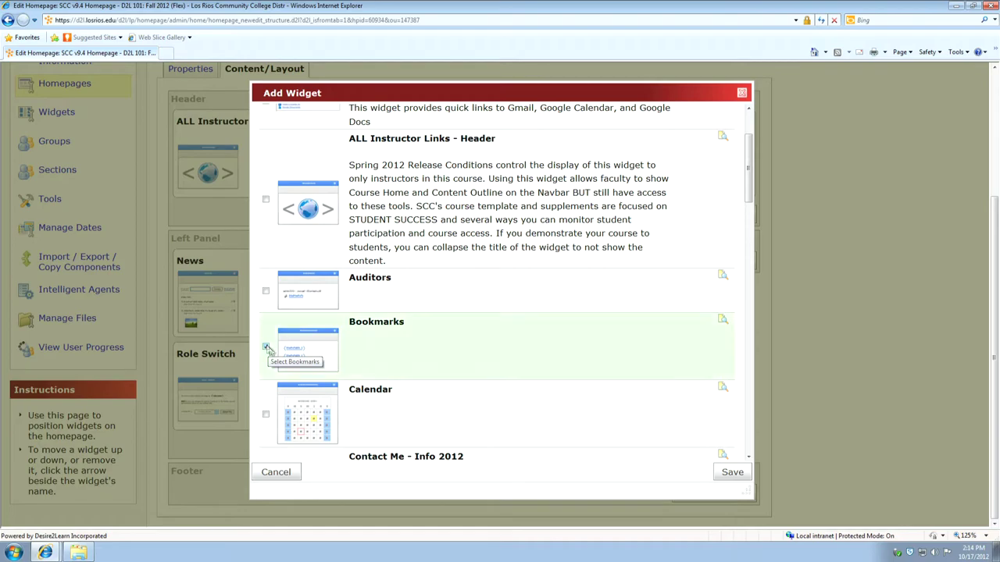
{"action": "left_click_drag", "start_coordinate": [750, 188], "coordinate": [722, 397]}
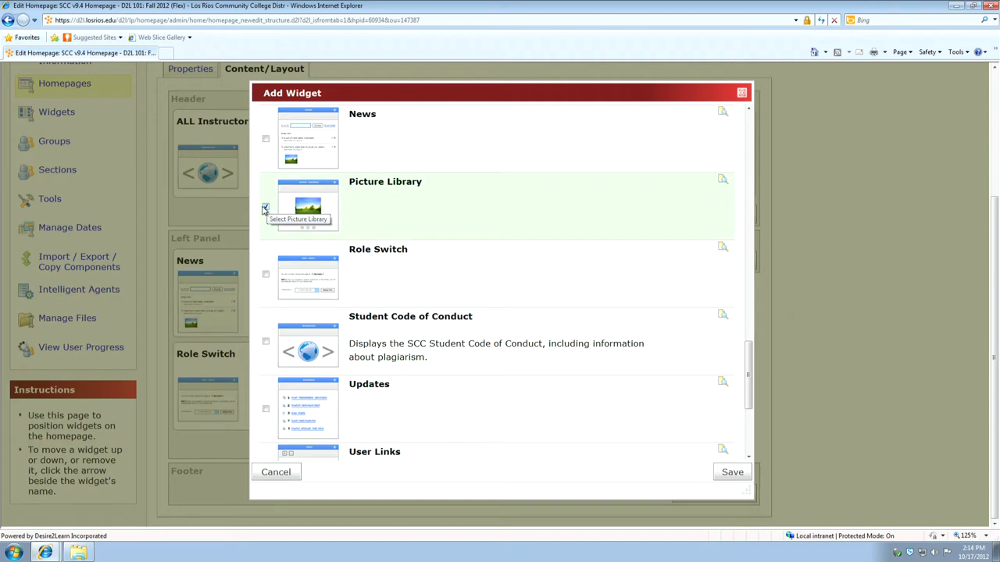
{"action": "left_click", "coordinate": [734, 472]}
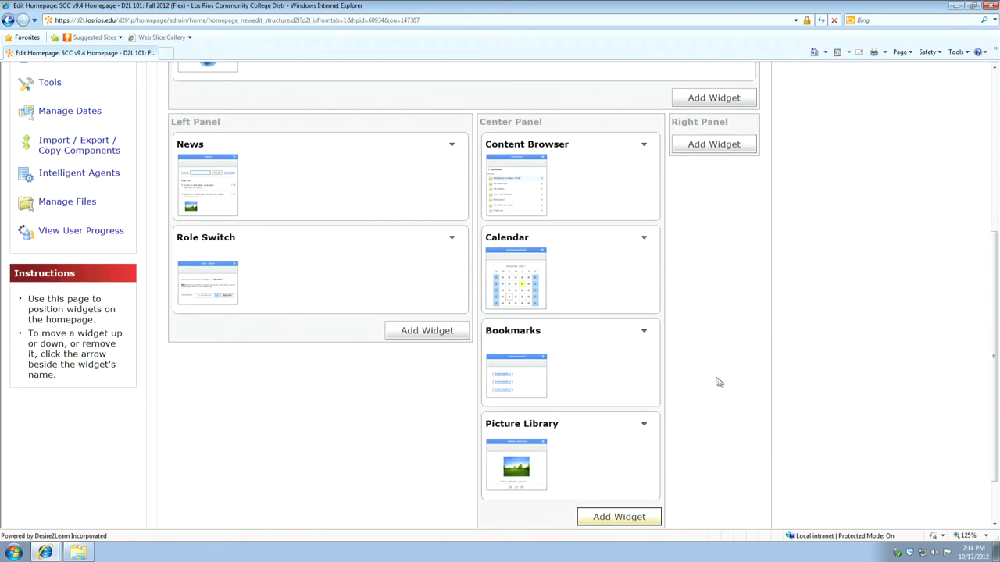
Preview the homepage to check the newly added widgets, then close the preview.
{"action": "scroll", "coordinate": [250, 126], "scroll_direction": "up", "scroll_amount": 1}
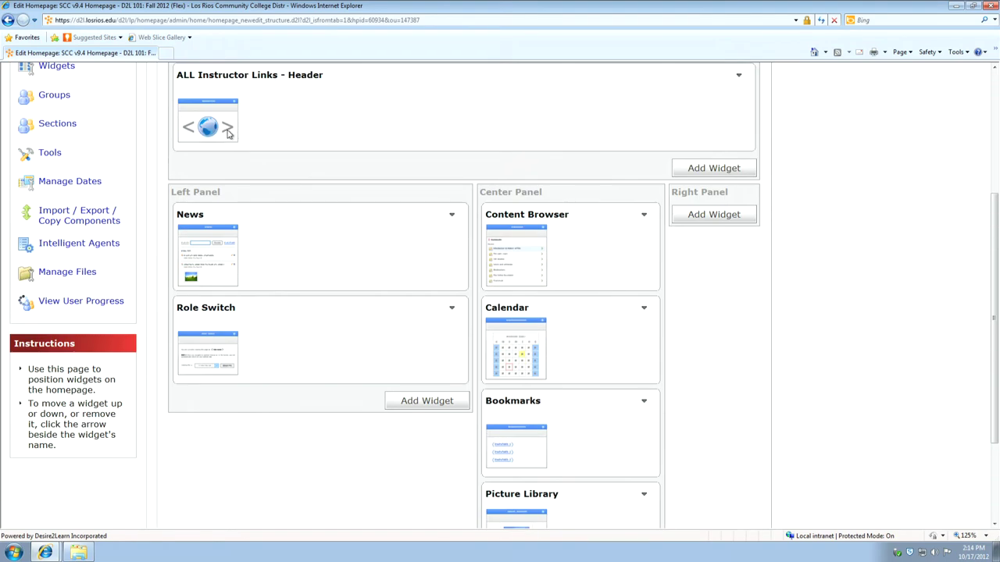
{"action": "scroll", "coordinate": [228, 135], "scroll_direction": "up", "scroll_amount": 2}
{"action": "left_click", "coordinate": [246, 136]}
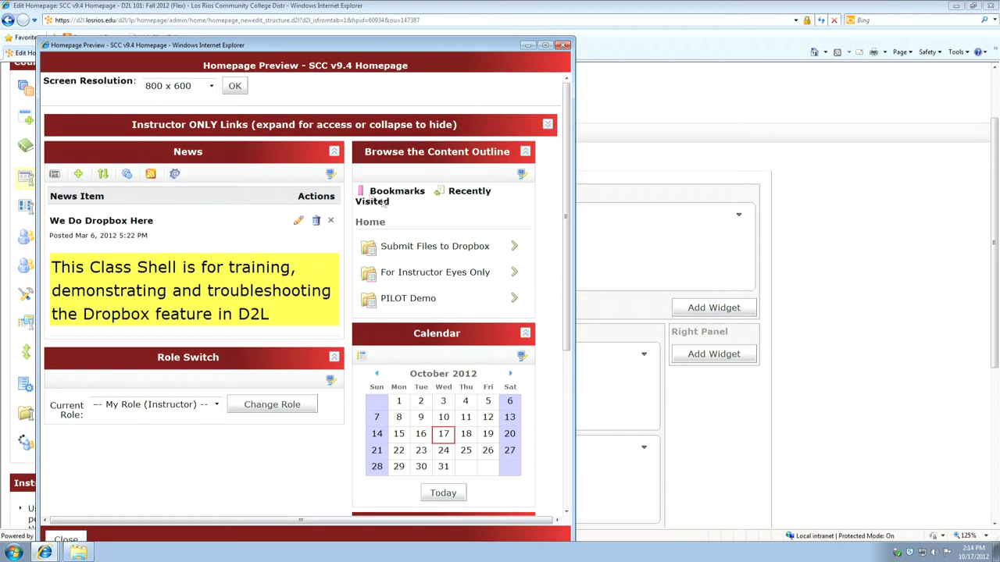
{"action": "left_click_drag", "start_coordinate": [568, 173], "coordinate": [534, 133]}
{"action": "left_click", "coordinate": [562, 45]}
Move the Picture Library widget from the Center Panel to the Left Panel.
{"action": "scroll", "coordinate": [843, 398], "scroll_direction": "down", "scroll_amount": 4}
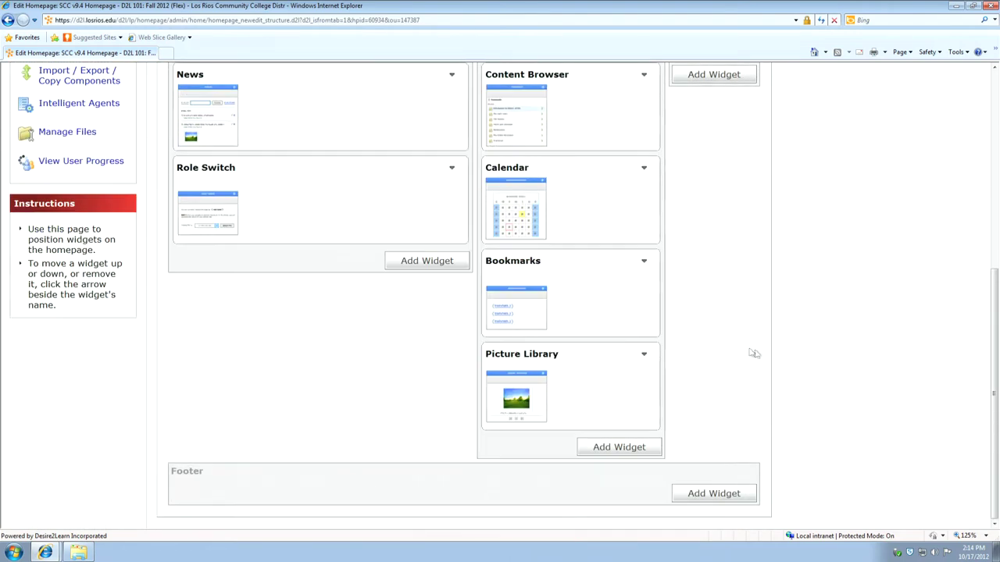
{"action": "left_click", "coordinate": [644, 357]}
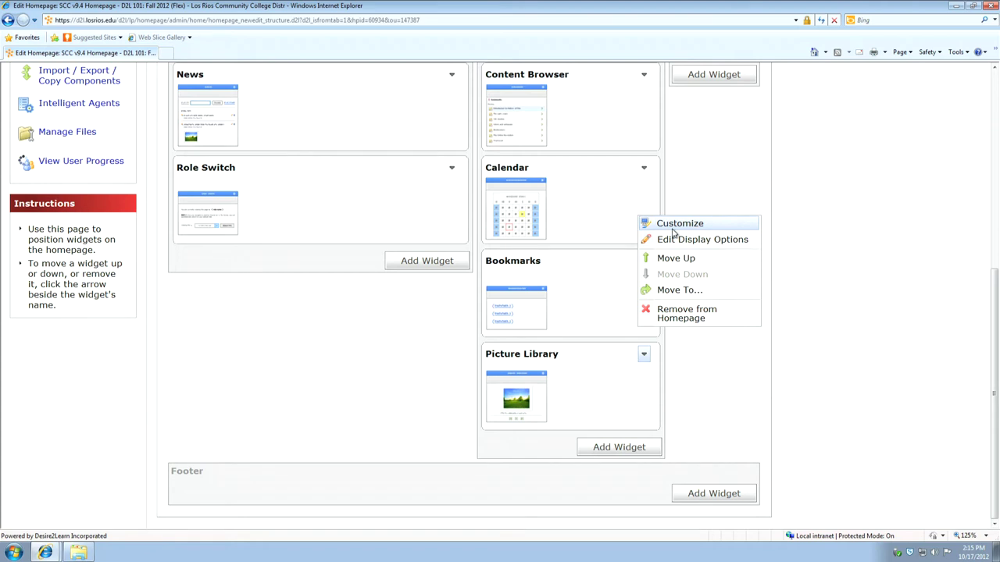
{"action": "left_click", "coordinate": [677, 290]}
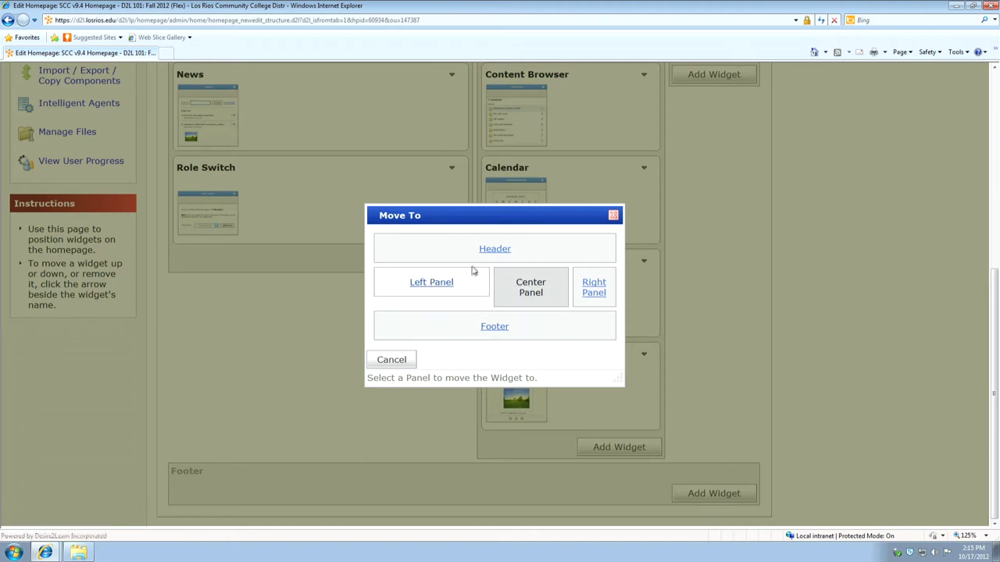
{"action": "left_click", "coordinate": [437, 285]}
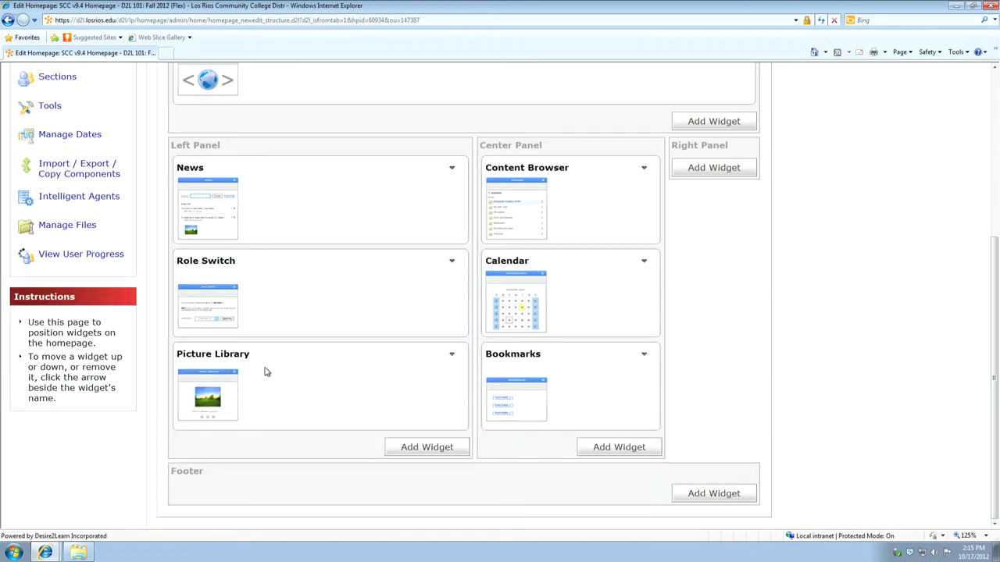
Move the Bookmarks widget from the Center Panel to the Header.
{"action": "left_click", "coordinate": [645, 355]}
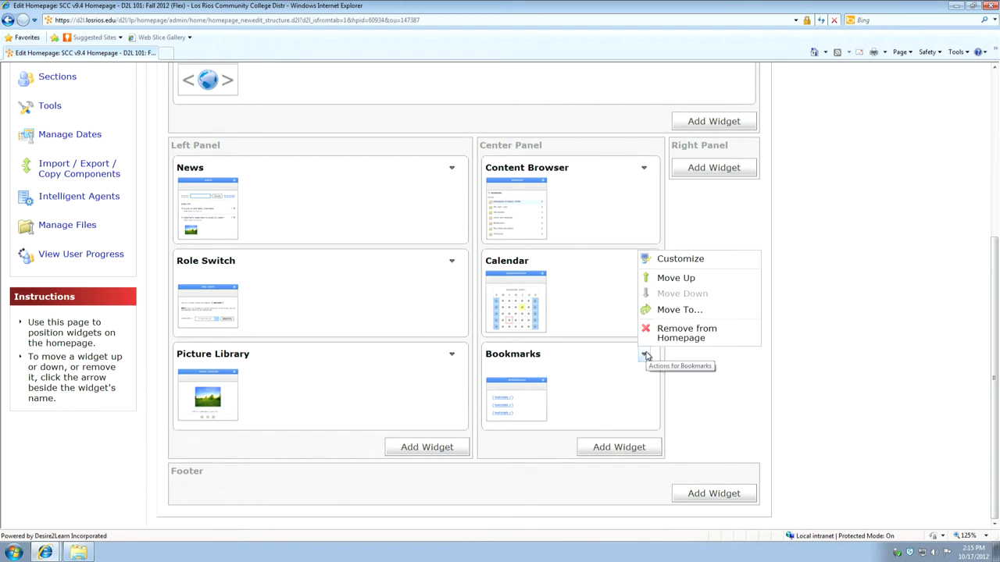
{"action": "left_click", "coordinate": [658, 312]}
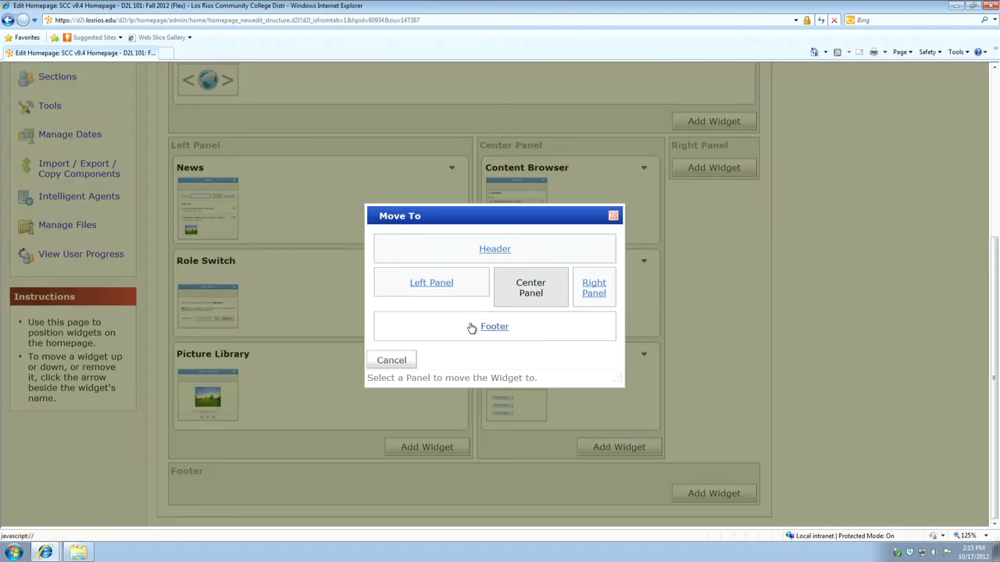
{"action": "left_click", "coordinate": [495, 249]}
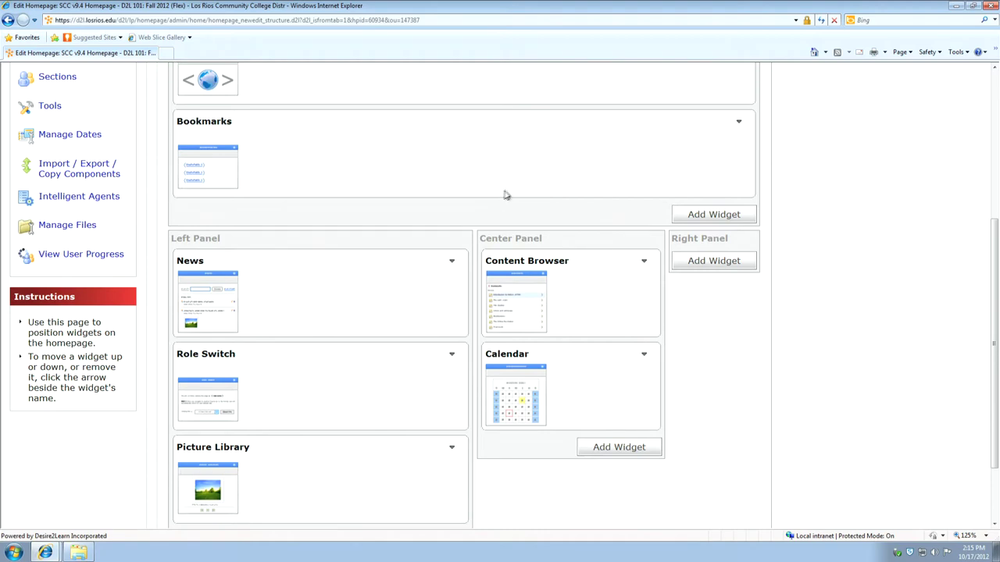
Move the Bookmarks widget from the Header back to the Center Panel.
{"action": "scroll", "coordinate": [506, 194], "scroll_direction": "up", "scroll_amount": 3}
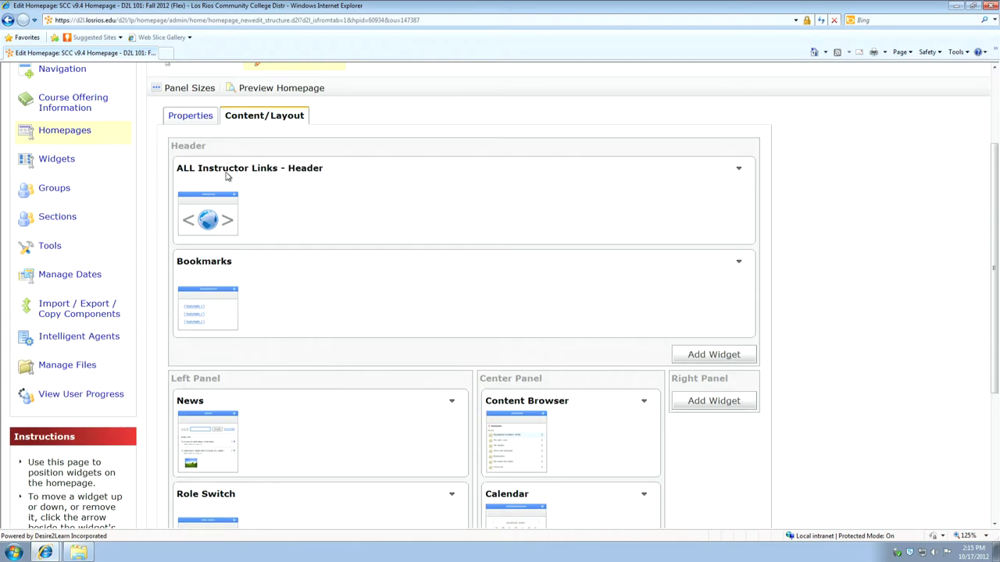
{"action": "scroll", "coordinate": [355, 216], "scroll_direction": "down", "scroll_amount": 2}
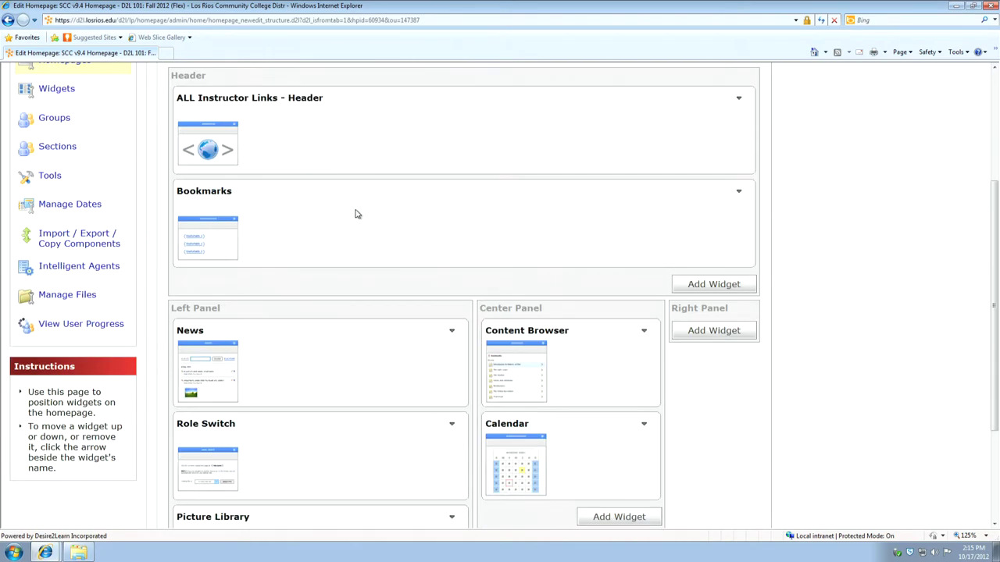
{"action": "left_click", "coordinate": [738, 191]}
{"action": "left_click", "coordinate": [756, 261]}
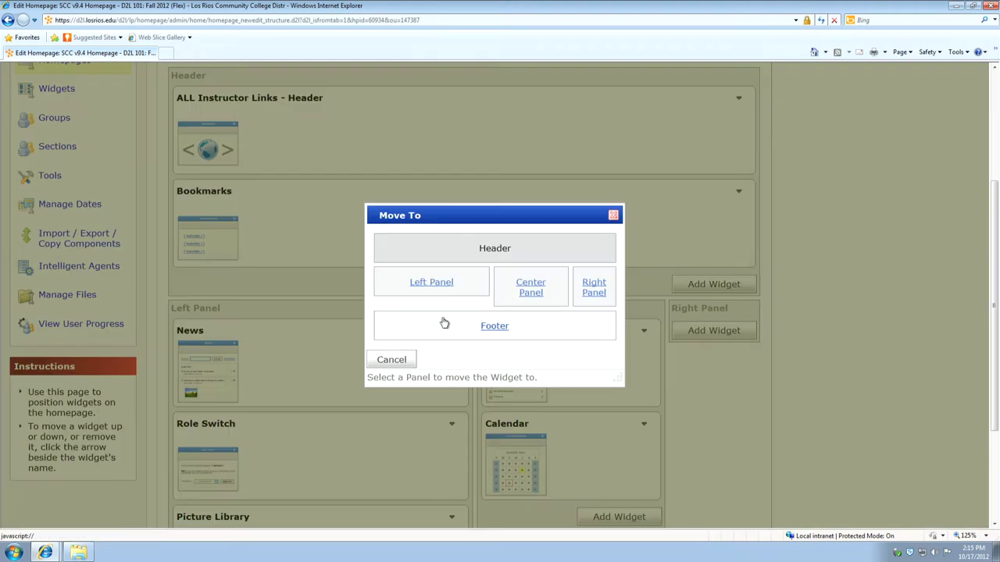
{"action": "left_click", "coordinate": [529, 292]}
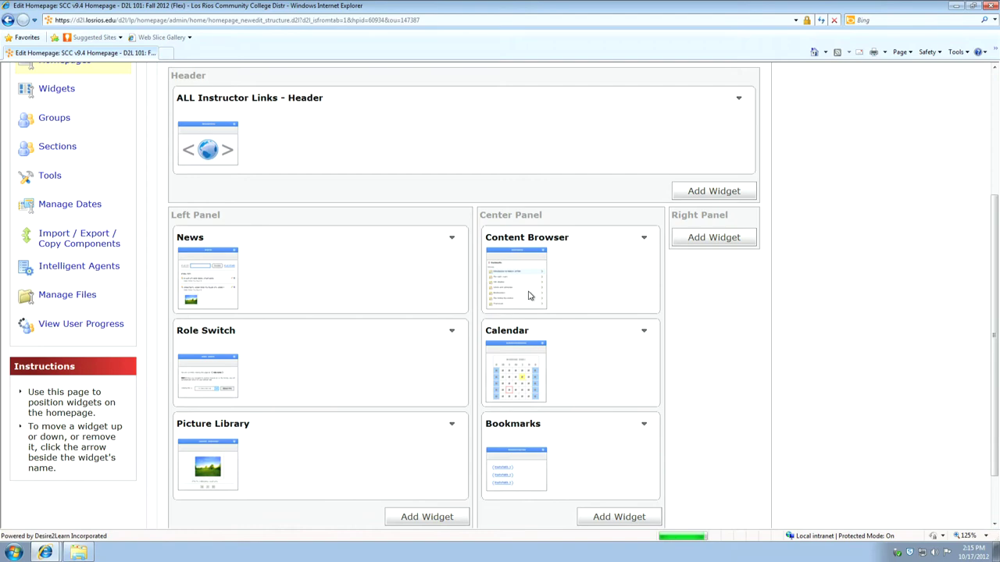
Remove the Picture Library widget from the homepage's Left Panel and confirm the removal.
{"action": "scroll", "coordinate": [526, 295], "scroll_direction": "down", "scroll_amount": 2}
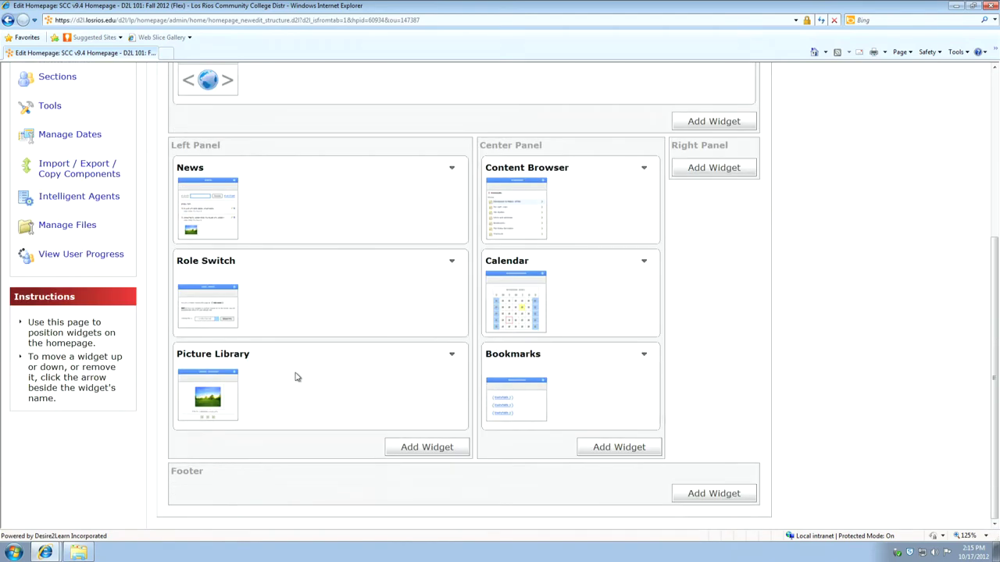
{"action": "left_click", "coordinate": [451, 357]}
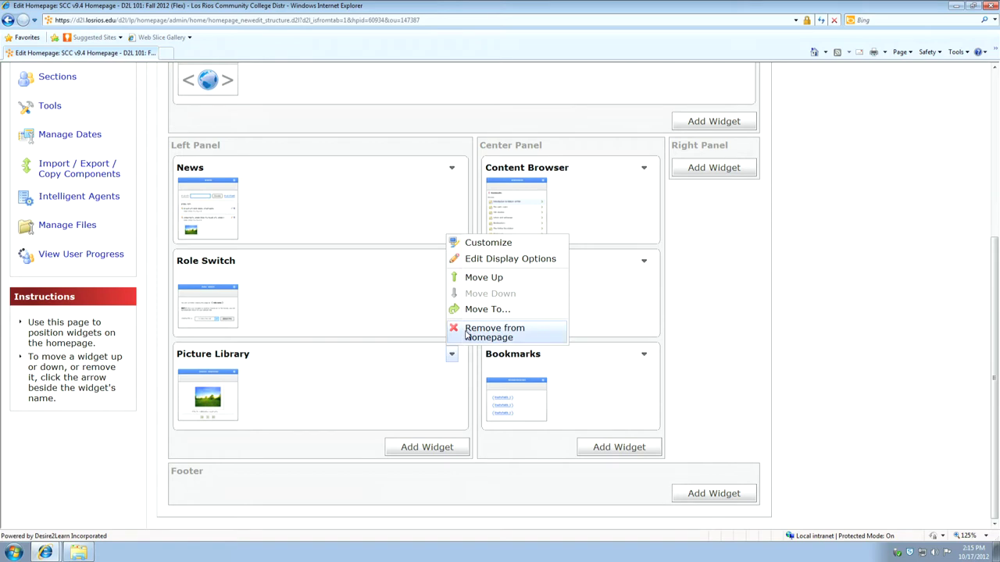
{"action": "left_click", "coordinate": [467, 332]}
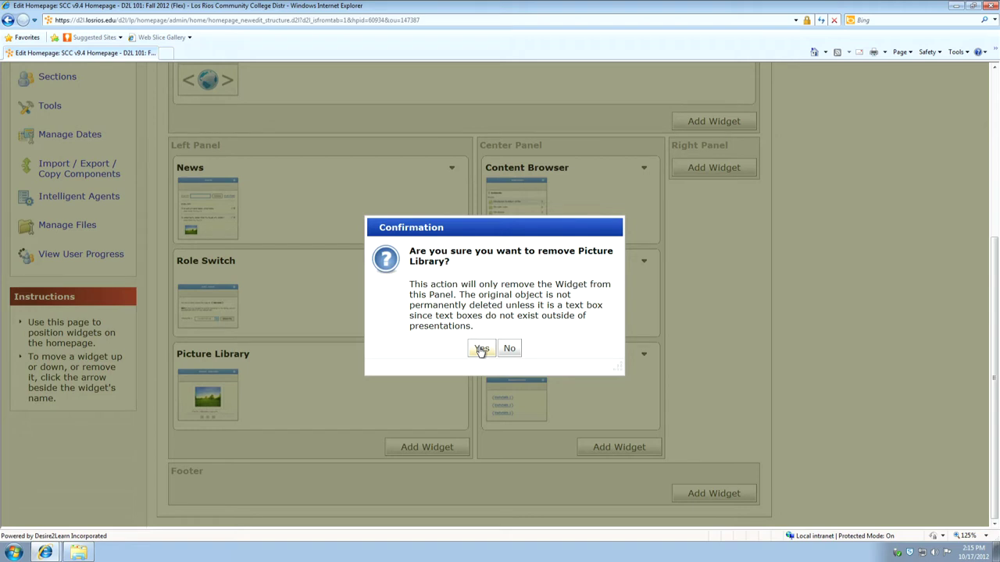
{"action": "left_click", "coordinate": [481, 349]}
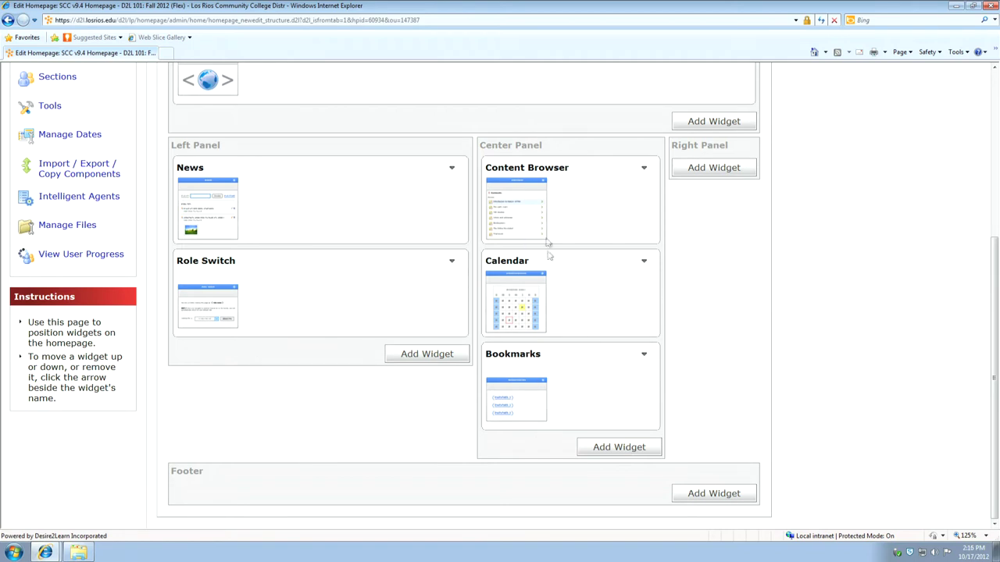
Move the Calendar widget down one position in the Center Panel, below Bookmarks.
{"action": "left_click", "coordinate": [643, 263]}
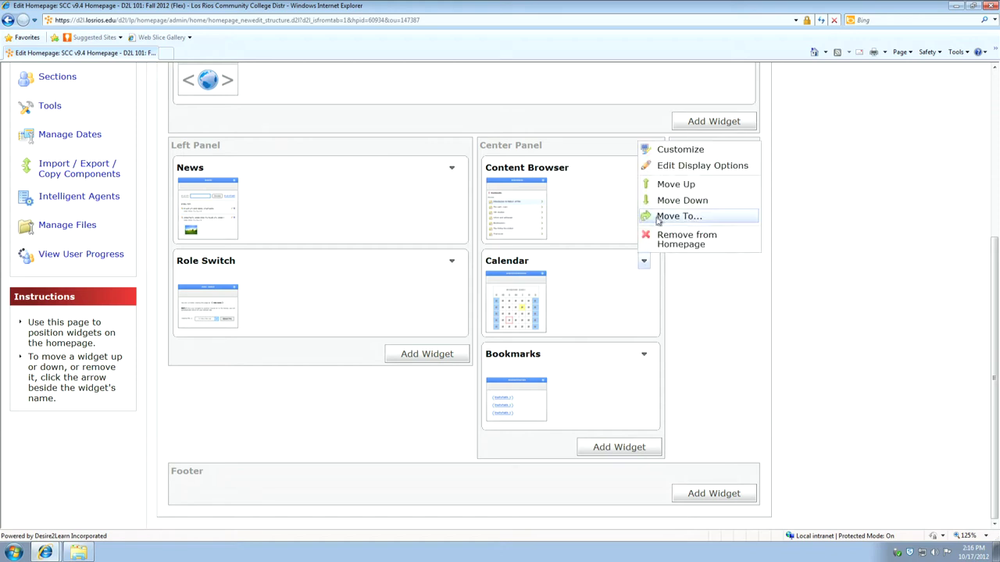
{"action": "left_click", "coordinate": [680, 201]}
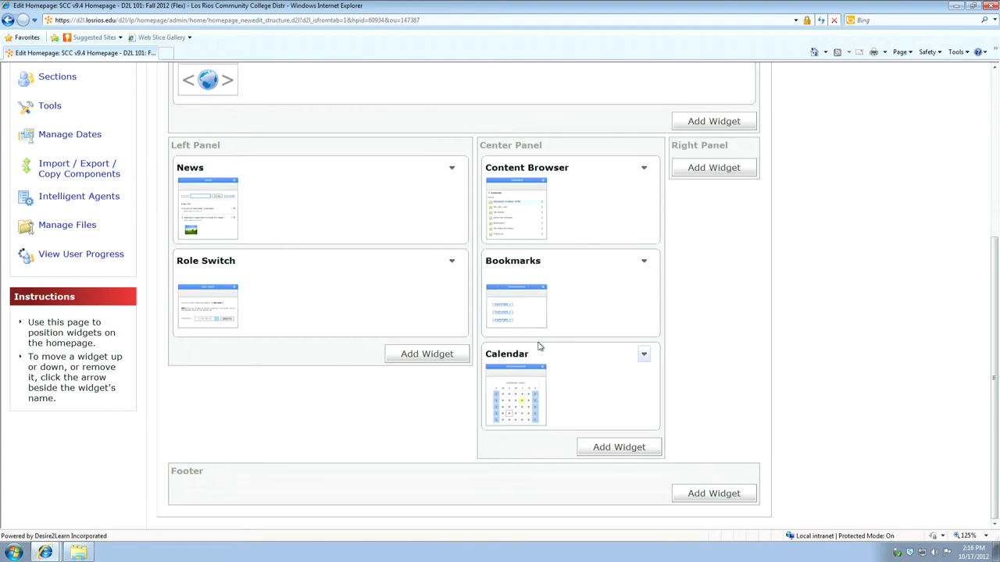
Go to the Course Home page and check the rearranged widgets there.
{"action": "scroll", "coordinate": [723, 336], "scroll_direction": "up", "scroll_amount": 1}
{"action": "scroll", "coordinate": [722, 336], "scroll_direction": "up", "scroll_amount": 1}
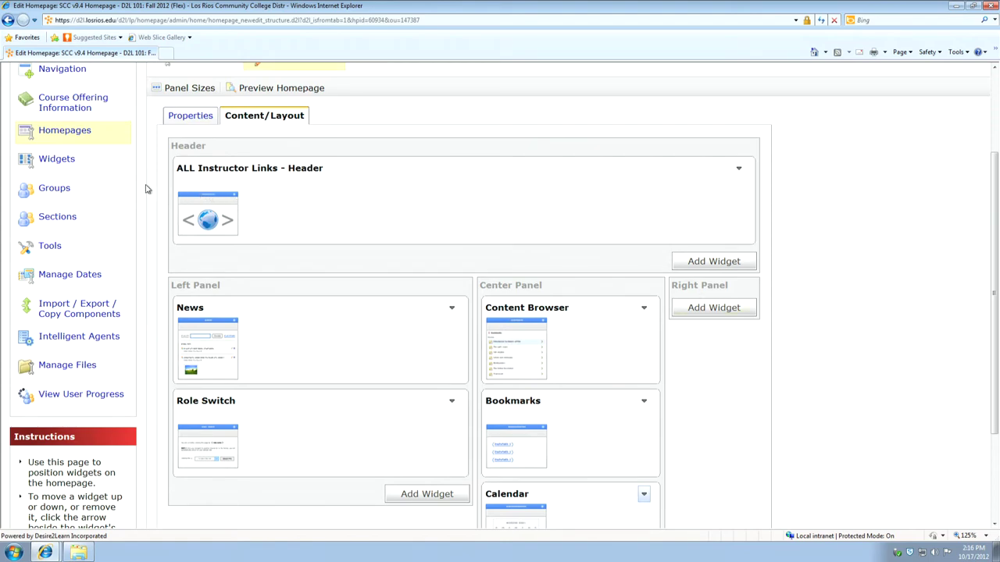
{"action": "scroll", "coordinate": [145, 188], "scroll_direction": "up", "scroll_amount": 2}
{"action": "left_click", "coordinate": [61, 130]}
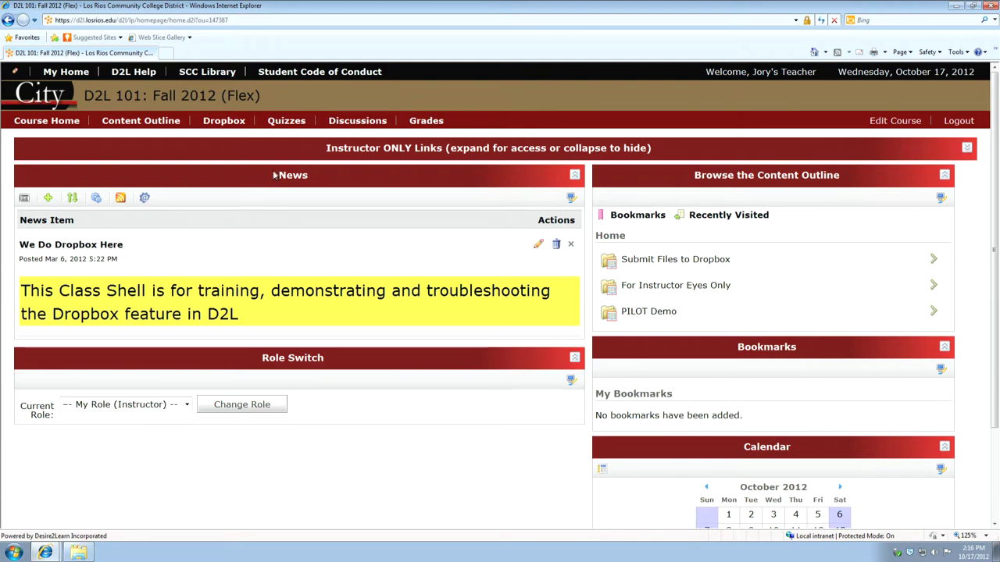
{"action": "mouse_move", "coordinate": [995, 182]}
{"action": "left_mouse_down"}
{"action": "mouse_move", "coordinate": [997, 252]}
{"action": "mouse_move", "coordinate": [997, 186]}
{"action": "left_mouse_up"}
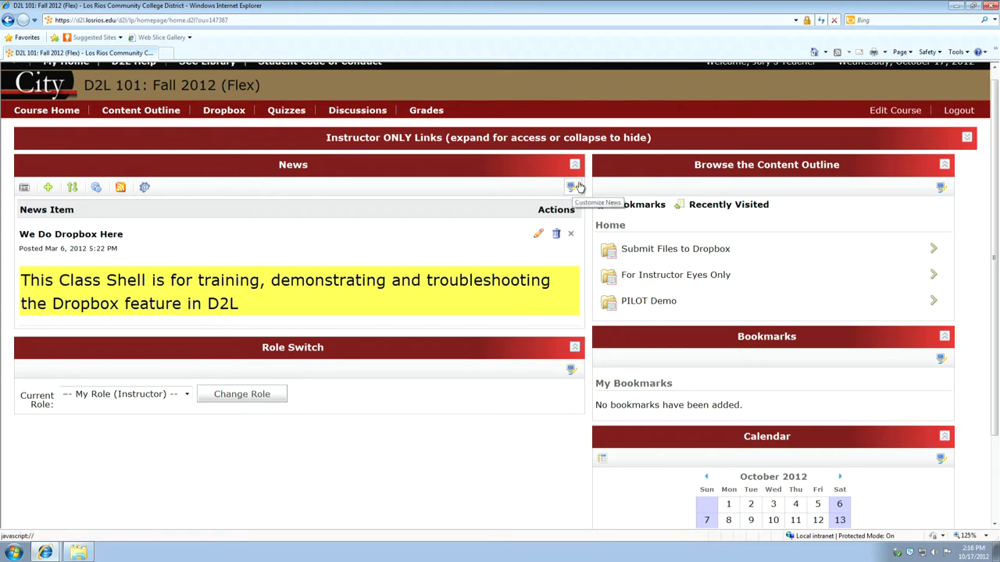
Open the News widget's customization settings and turn off displaying the widget with a border.
{"action": "left_click", "coordinate": [573, 187]}
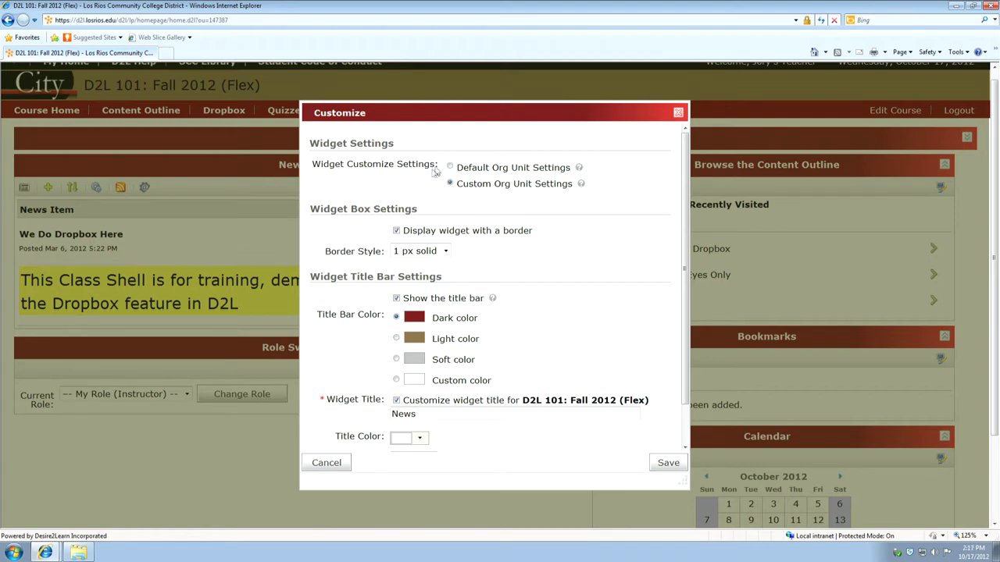
{"action": "scroll", "coordinate": [373, 186], "scroll_direction": "down", "scroll_amount": 2}
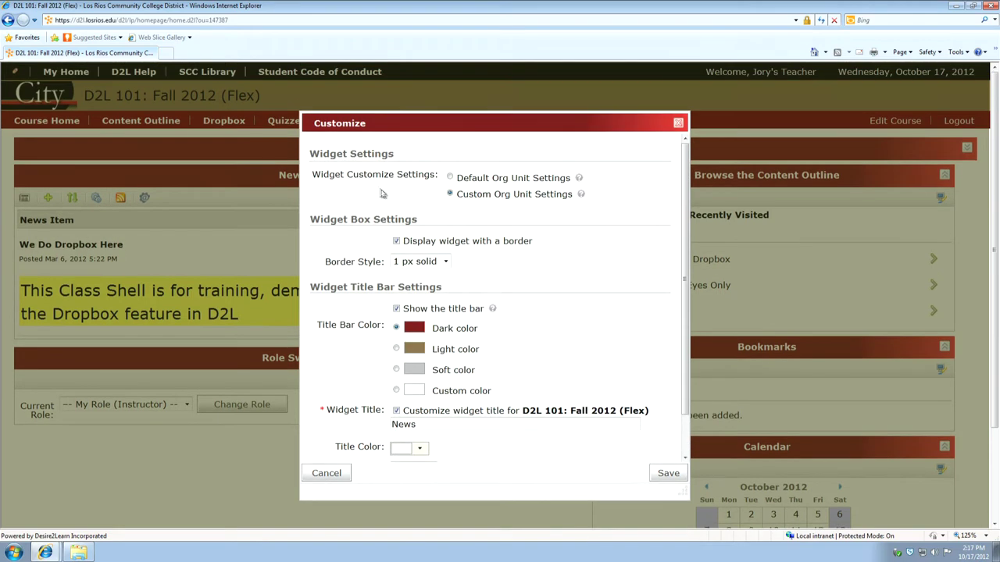
{"action": "scroll", "coordinate": [419, 192], "scroll_direction": "down", "scroll_amount": 1}
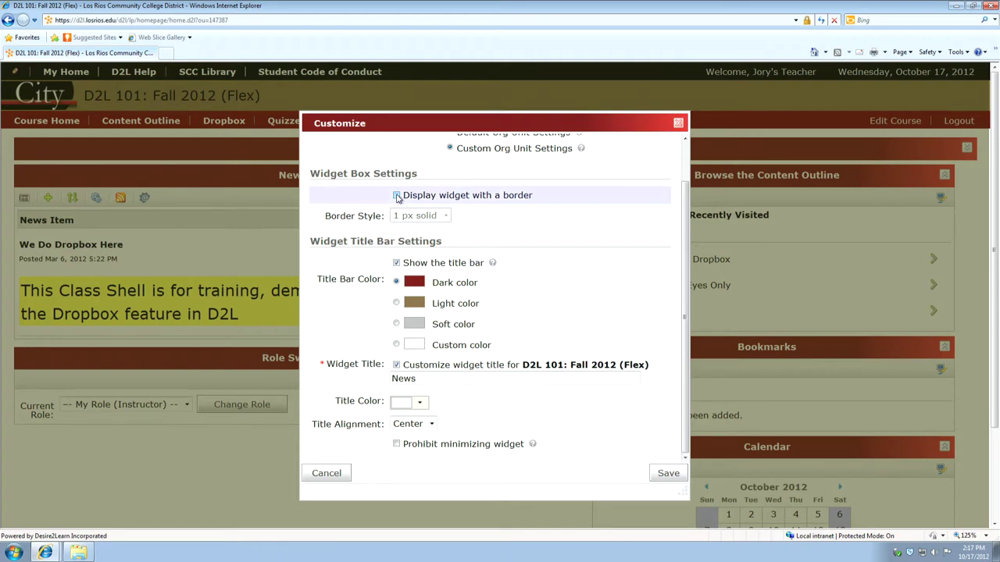
{"action": "scroll", "coordinate": [516, 244], "scroll_direction": "down", "scroll_amount": 1}
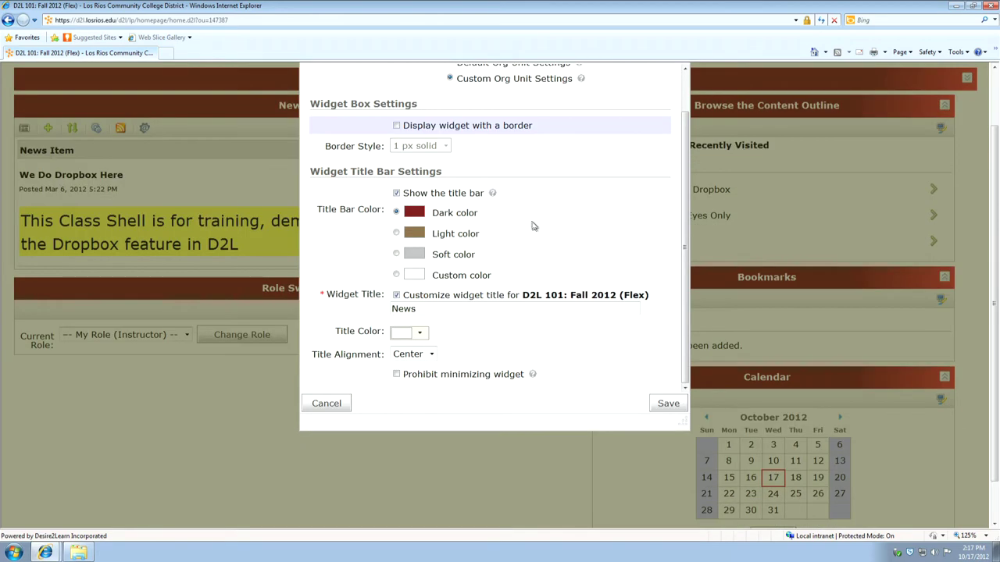
Read the help on the News widget's option to show the title bar and choose the dark title bar color.
{"action": "left_click", "coordinate": [491, 193]}
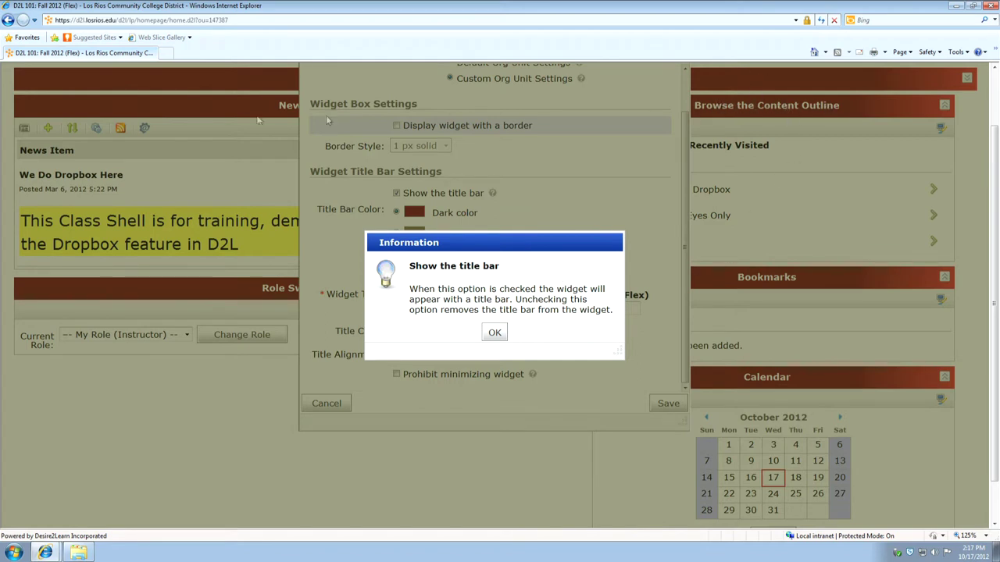
{"action": "left_click", "coordinate": [495, 331]}
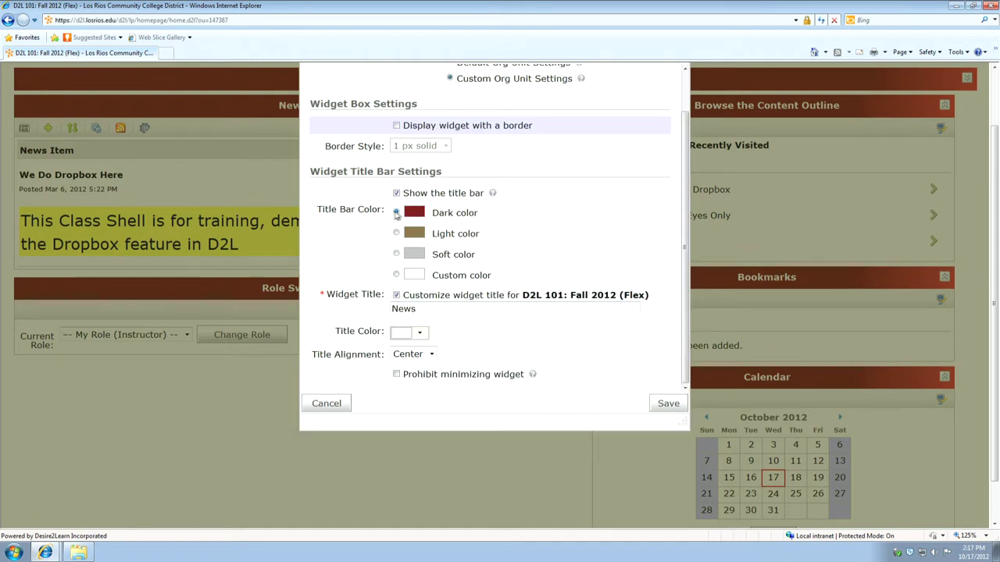
{"action": "left_click", "coordinate": [396, 213]}
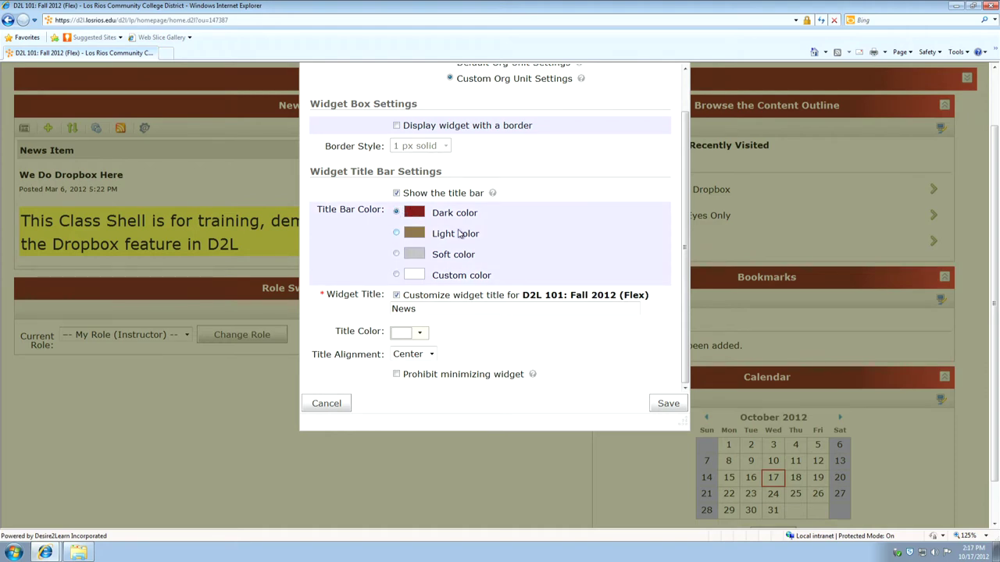
Customize the News widget's title for this course to "Course Announcements / Updates".
{"action": "scroll", "coordinate": [459, 234], "scroll_direction": "down", "scroll_amount": 1}
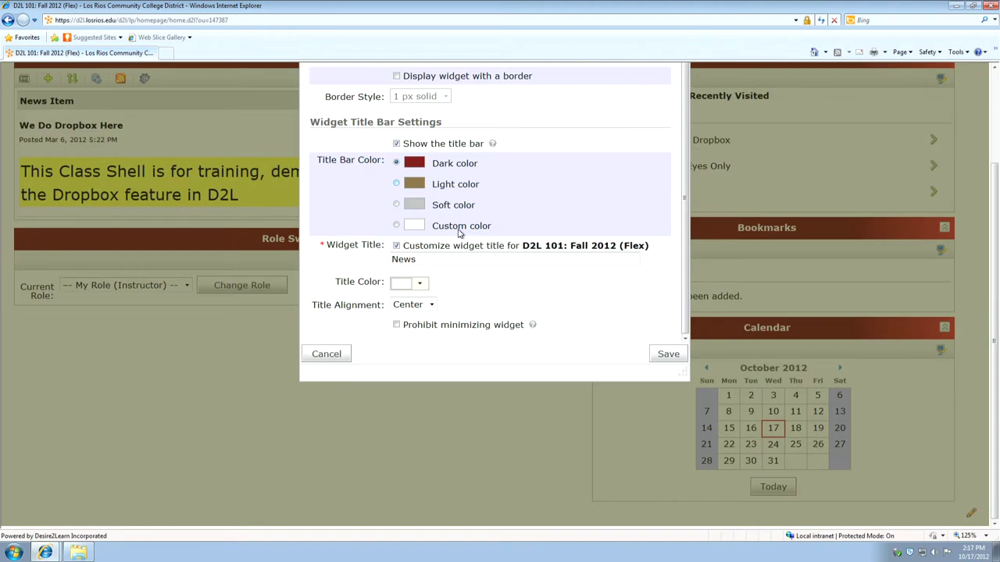
{"action": "left_click", "coordinate": [397, 247]}
{"action": "left_click", "coordinate": [396, 247]}
{"action": "double_click", "coordinate": [430, 261]}
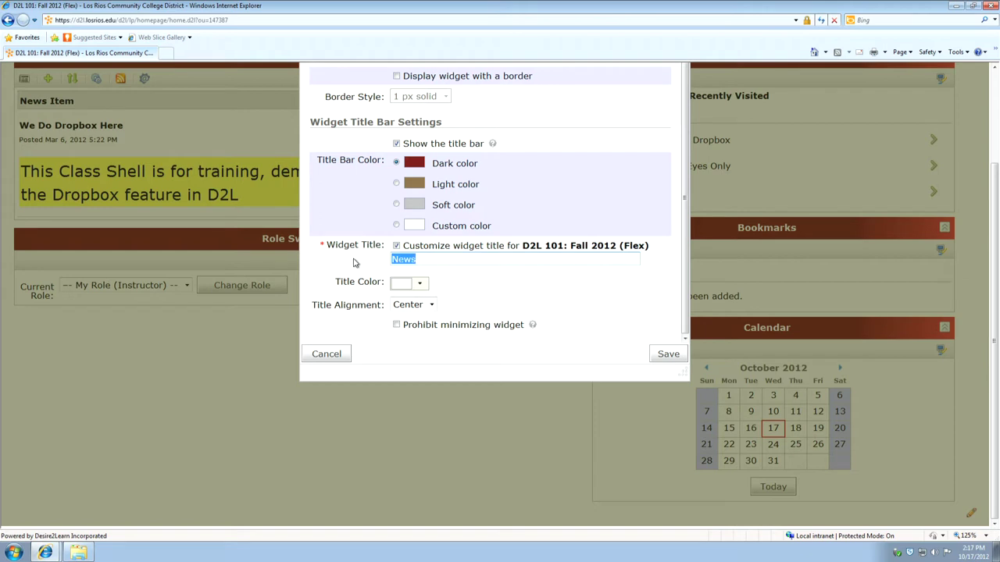
{"action": "type", "text": "Course Announcements"}
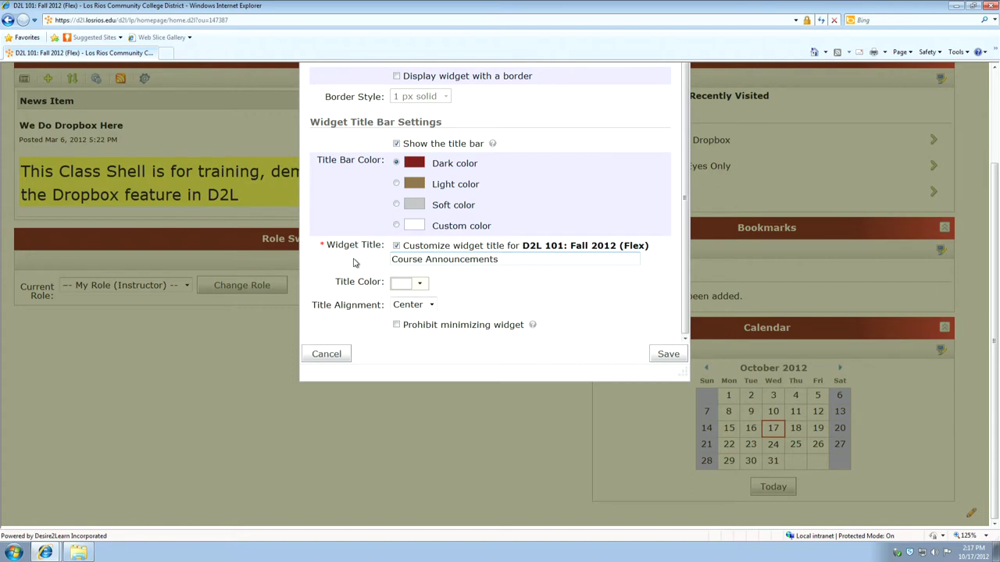
{"action": "type", "text": " / Updates"}
Look over the title color and alignment choices, prohibit minimizing the News widget, and save its settings.
{"action": "left_click", "coordinate": [422, 284]}
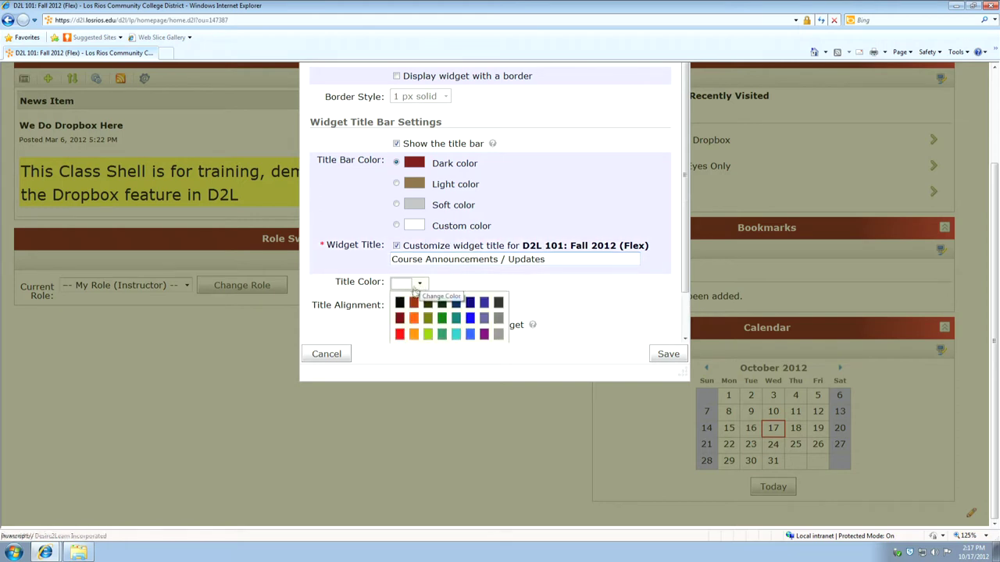
{"action": "left_click", "coordinate": [485, 285]}
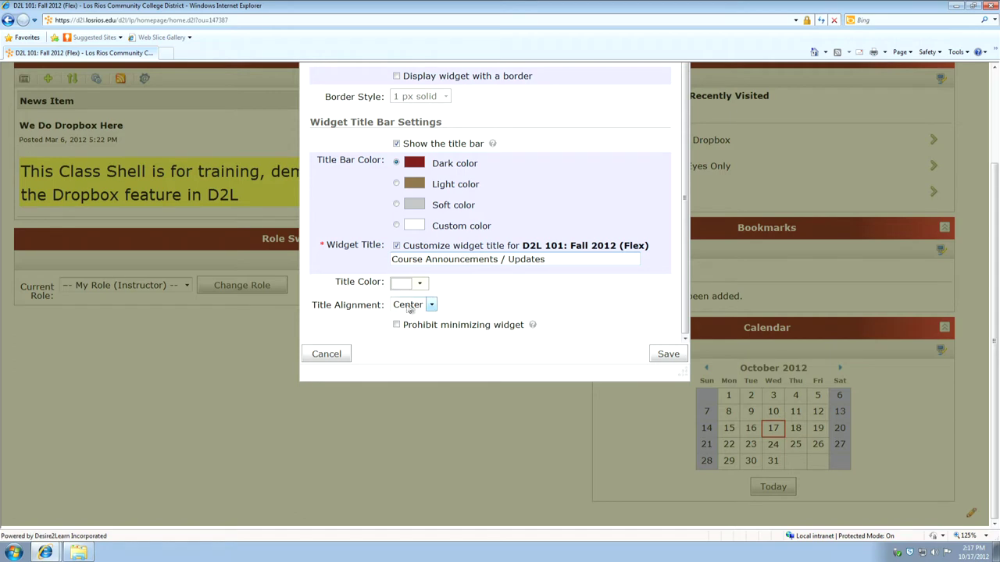
{"action": "left_click", "coordinate": [431, 305]}
{"action": "left_click", "coordinate": [508, 306]}
{"action": "left_click", "coordinate": [396, 326]}
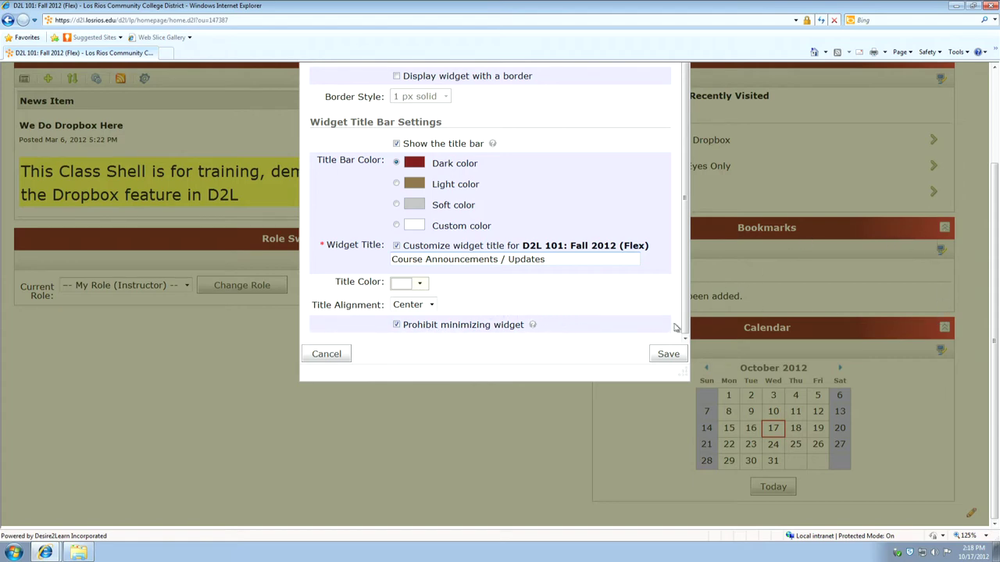
{"action": "left_click", "coordinate": [666, 354]}
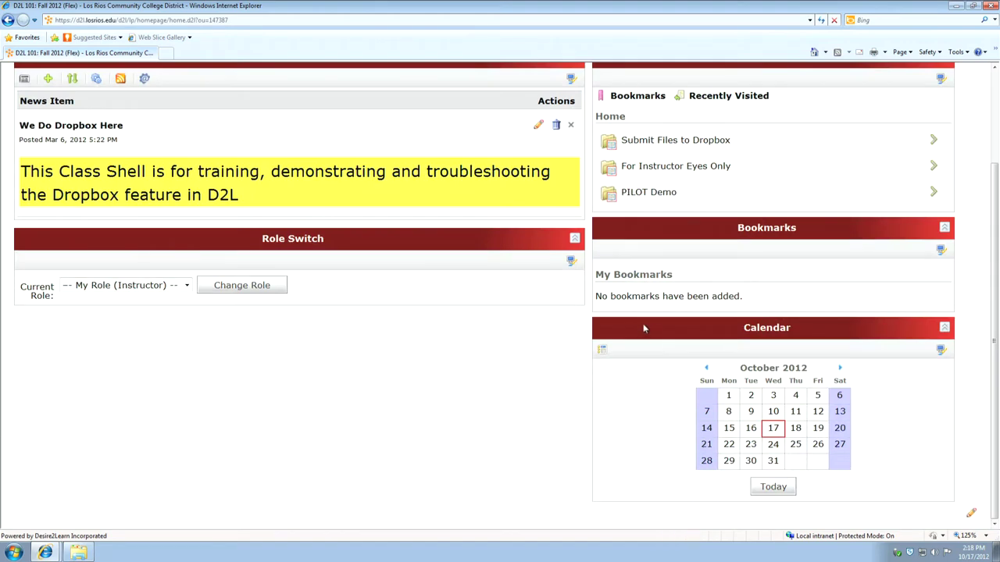
Check the renamed announcements widget's title bar on the homepage, collapsing and expanding Browse the Content Outline for comparison.
{"action": "scroll", "coordinate": [507, 325], "scroll_direction": "up", "scroll_amount": 3}
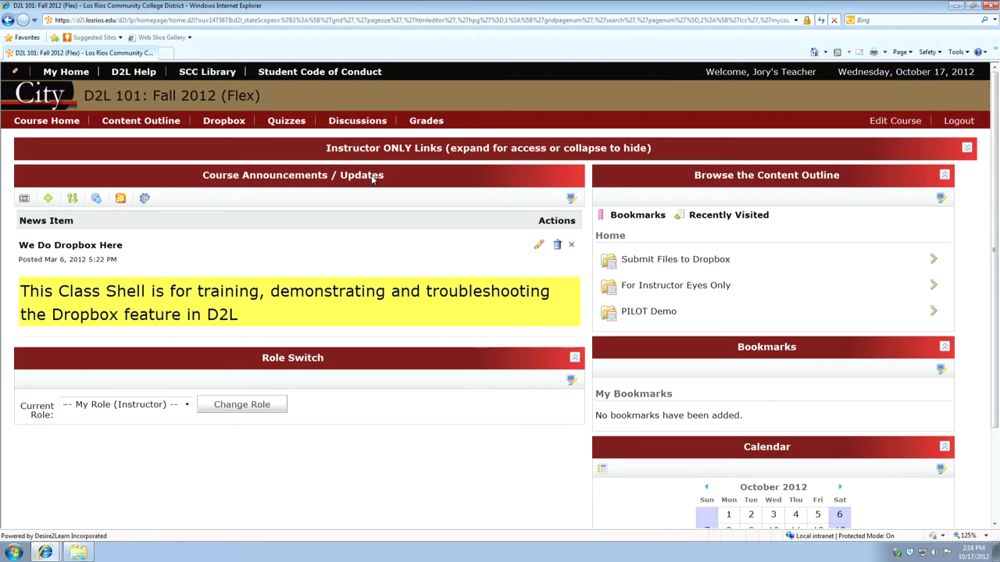
{"action": "left_click_drag", "start_coordinate": [578, 179], "coordinate": [570, 182]}
{"action": "left_click", "coordinate": [570, 182]}
{"action": "left_click", "coordinate": [942, 176]}
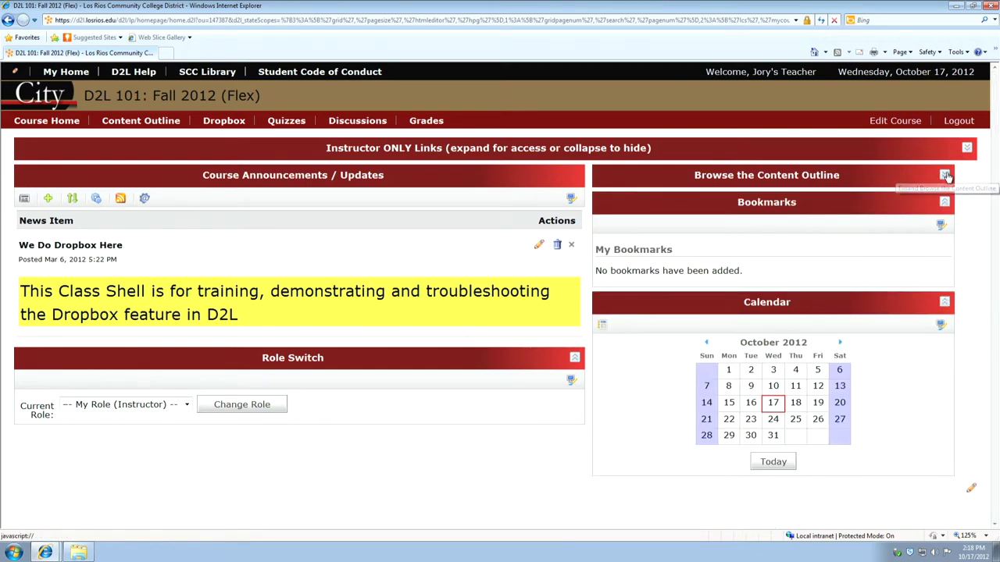
{"action": "left_click", "coordinate": [944, 177]}
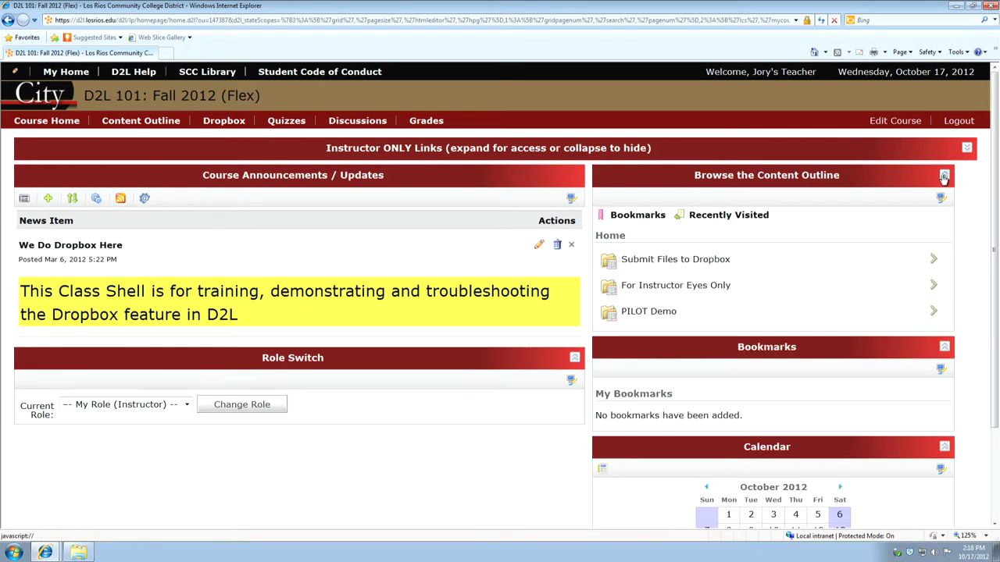
{"action": "double_click", "coordinate": [575, 176]}
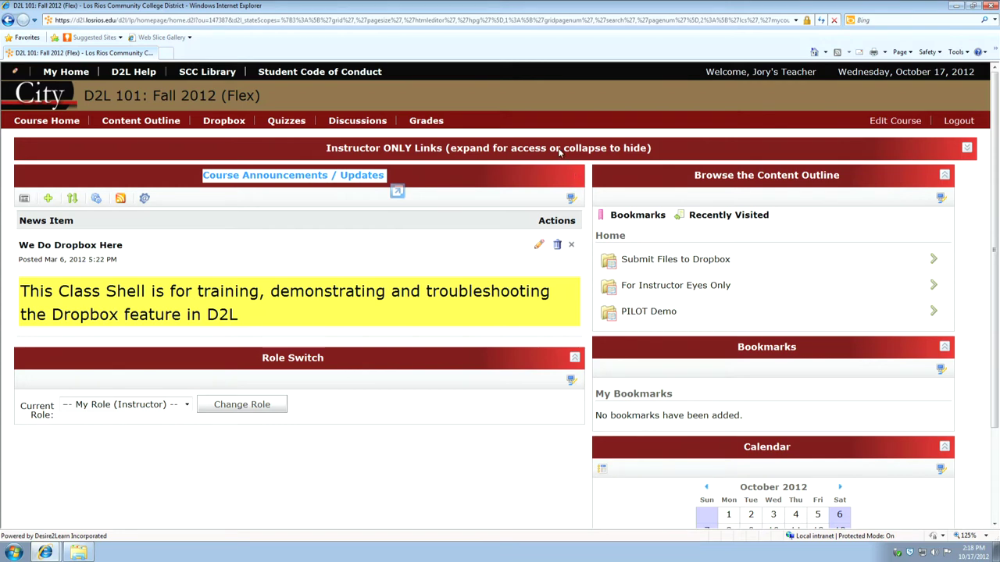
{"action": "left_click", "coordinate": [493, 195]}
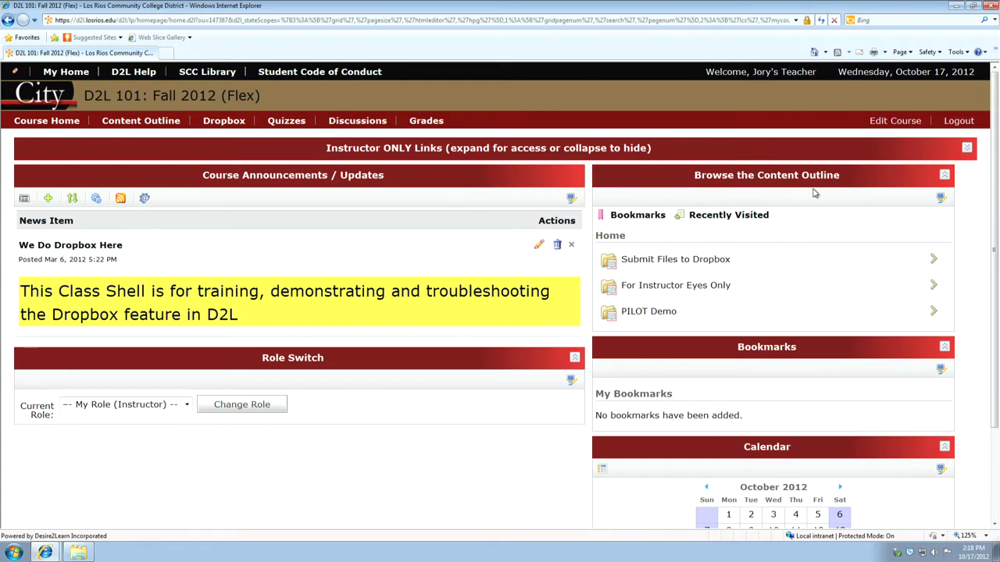
Open the course administration page and go to its widget management area.
{"action": "left_click", "coordinate": [888, 123]}
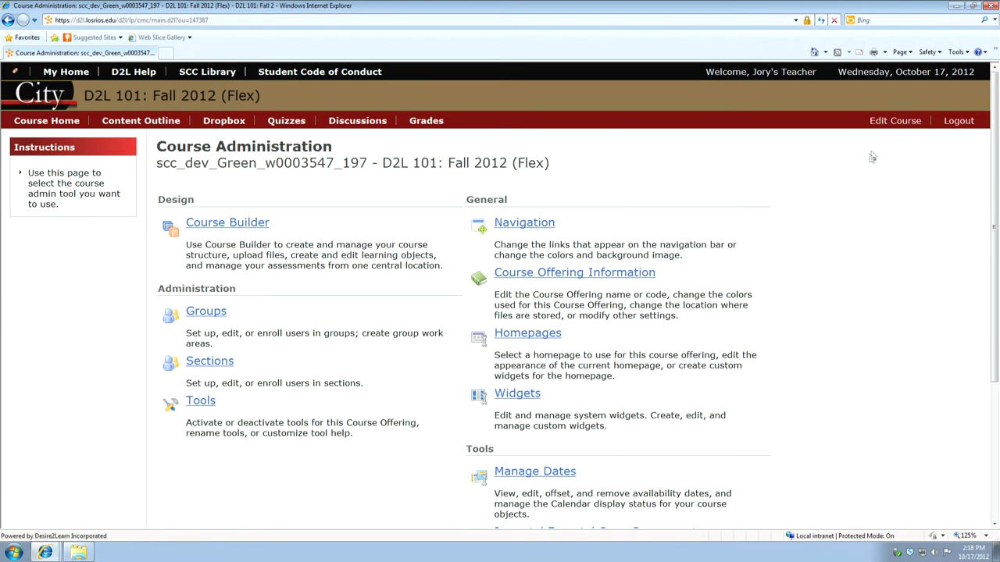
{"action": "scroll", "coordinate": [859, 168], "scroll_direction": "down", "scroll_amount": 3}
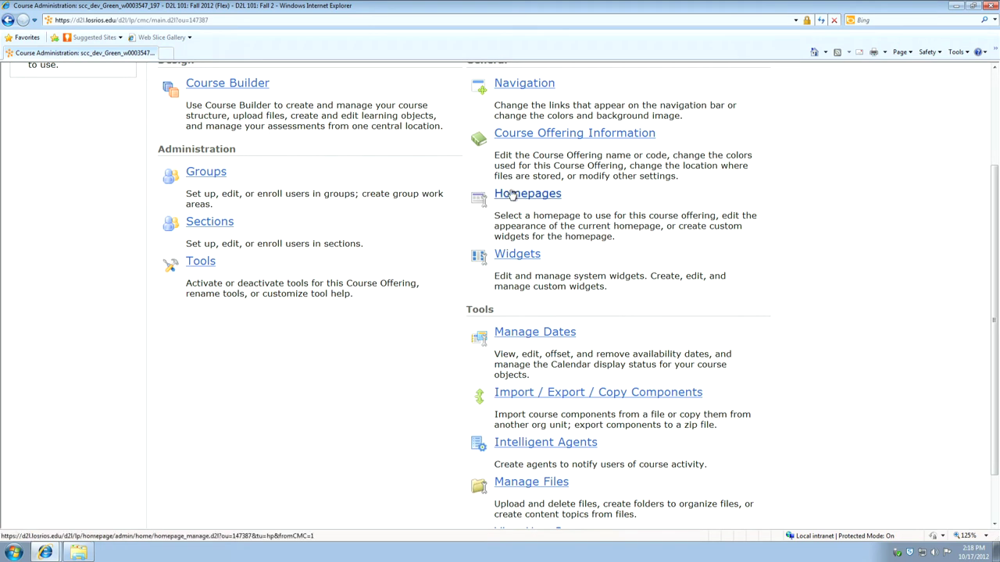
{"action": "left_click", "coordinate": [514, 255]}
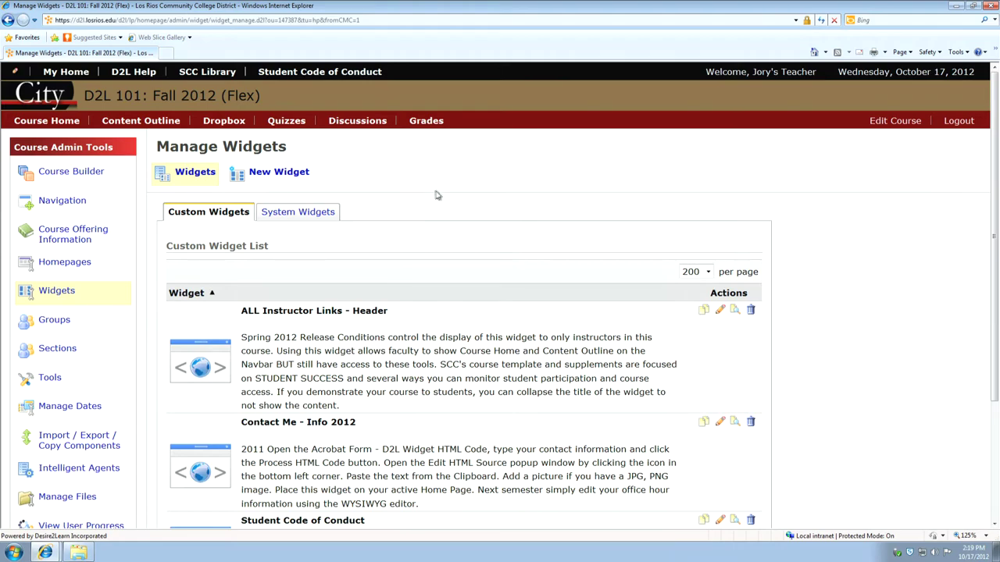
Look through the lists of custom widgets and system widgets available in the course.
{"action": "scroll", "coordinate": [450, 196], "scroll_direction": "down", "scroll_amount": 3}
{"action": "scroll", "coordinate": [455, 201], "scroll_direction": "up", "scroll_amount": 3}
{"action": "scroll", "coordinate": [457, 203], "scroll_direction": "down", "scroll_amount": 2}
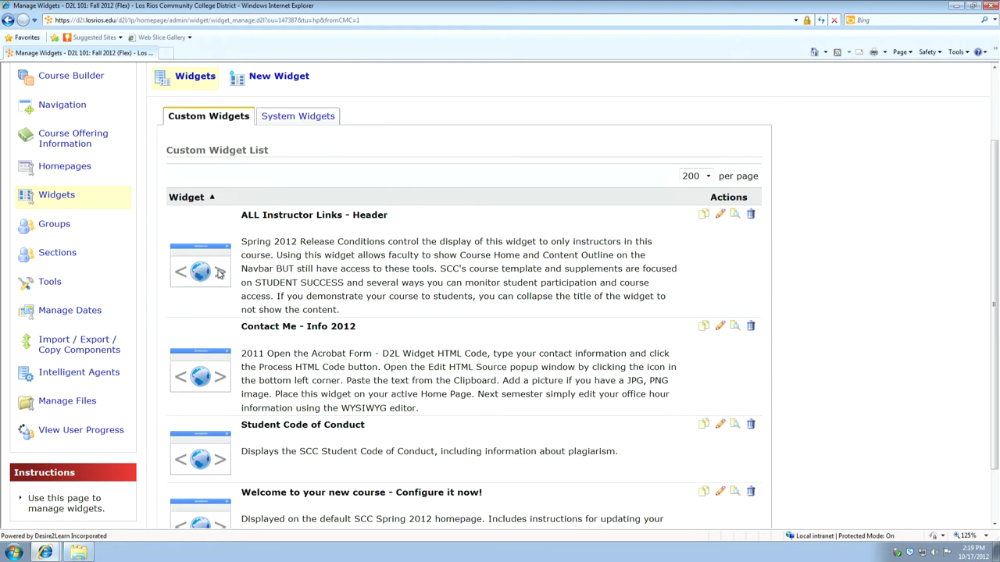
{"action": "scroll", "coordinate": [278, 160], "scroll_direction": "up", "scroll_amount": 2}
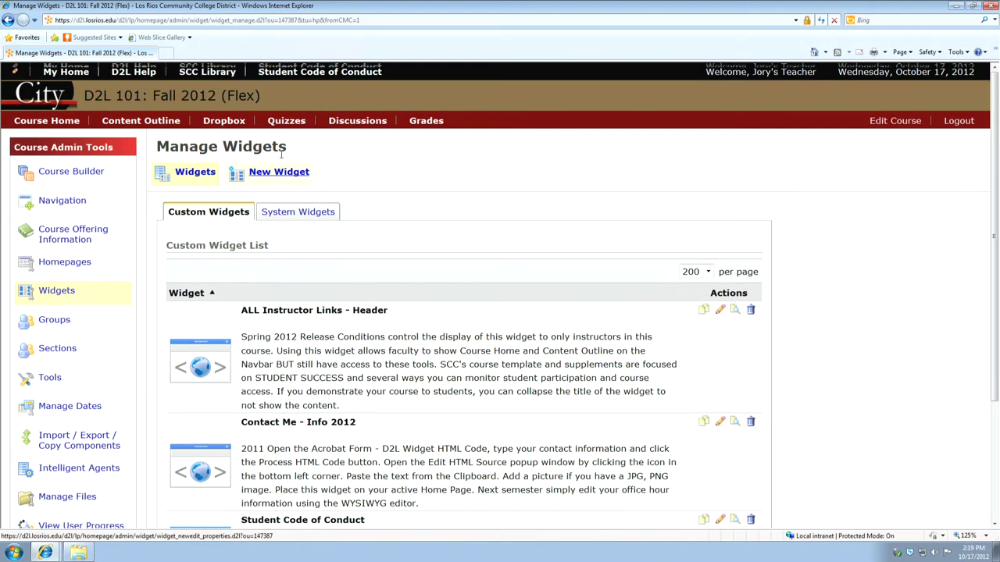
{"action": "left_click", "coordinate": [295, 217]}
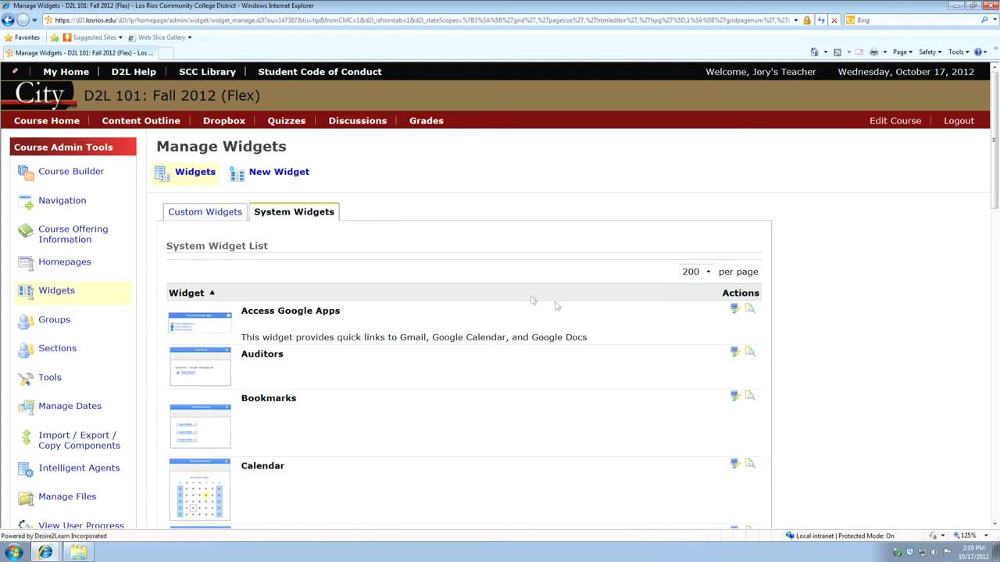
{"action": "scroll", "coordinate": [559, 312], "scroll_direction": "down", "scroll_amount": 5}
{"action": "scroll", "coordinate": [552, 319], "scroll_direction": "up", "scroll_amount": 5}
Create and save a new custom widget named "Banner - D2L 101" with the description "Course Banner".
{"action": "left_click", "coordinate": [271, 172]}
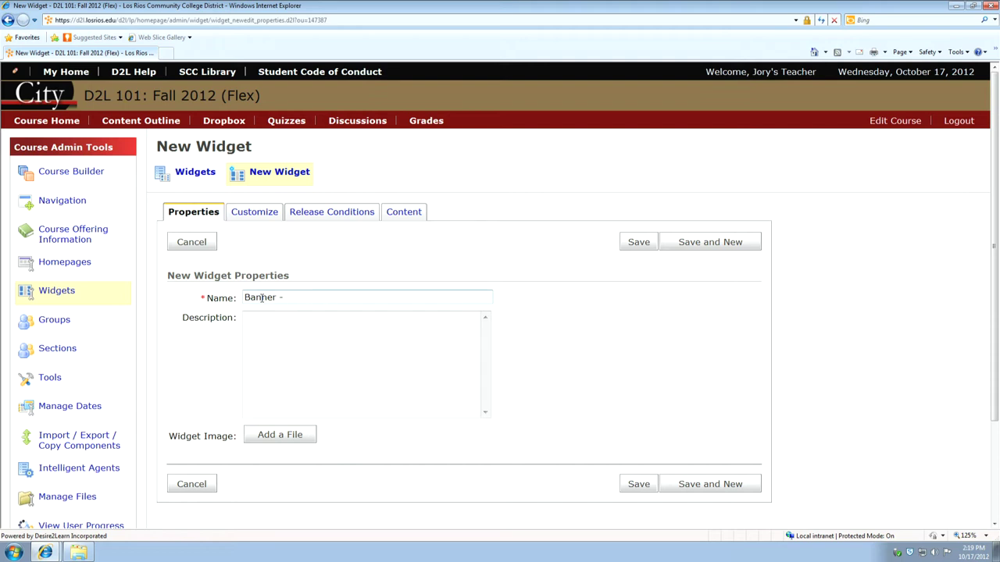
{"action": "type", "text": "01"}
{"action": "left_click", "coordinate": [317, 355]}
{"action": "type", "text": "Course Banner"}
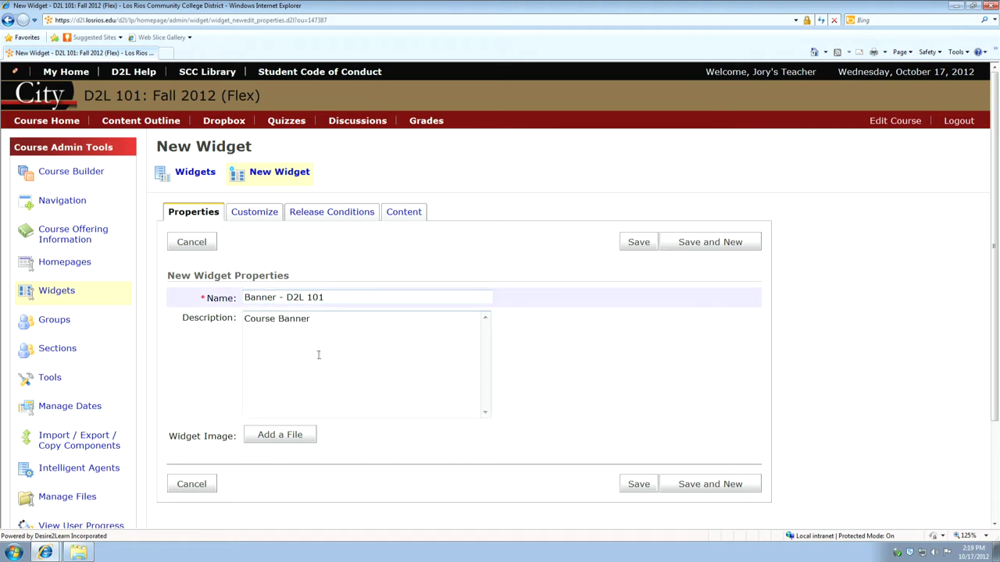
{"action": "left_click", "coordinate": [641, 243]}
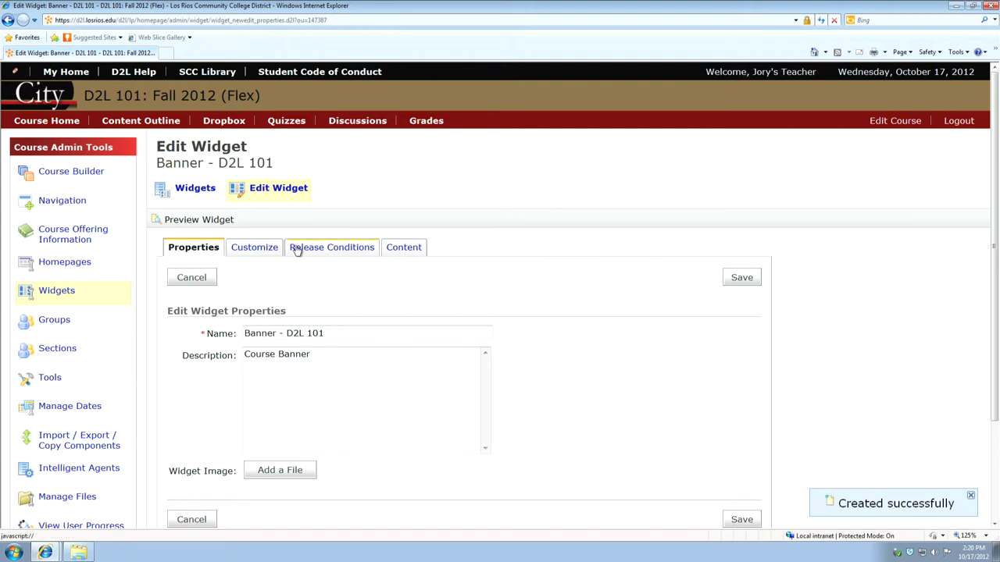
Turn off the border display in the banner widget's customization settings and save them.
{"action": "scroll", "coordinate": [338, 290], "scroll_direction": "down", "scroll_amount": 2}
{"action": "scroll", "coordinate": [338, 289], "scroll_direction": "up", "scroll_amount": 2}
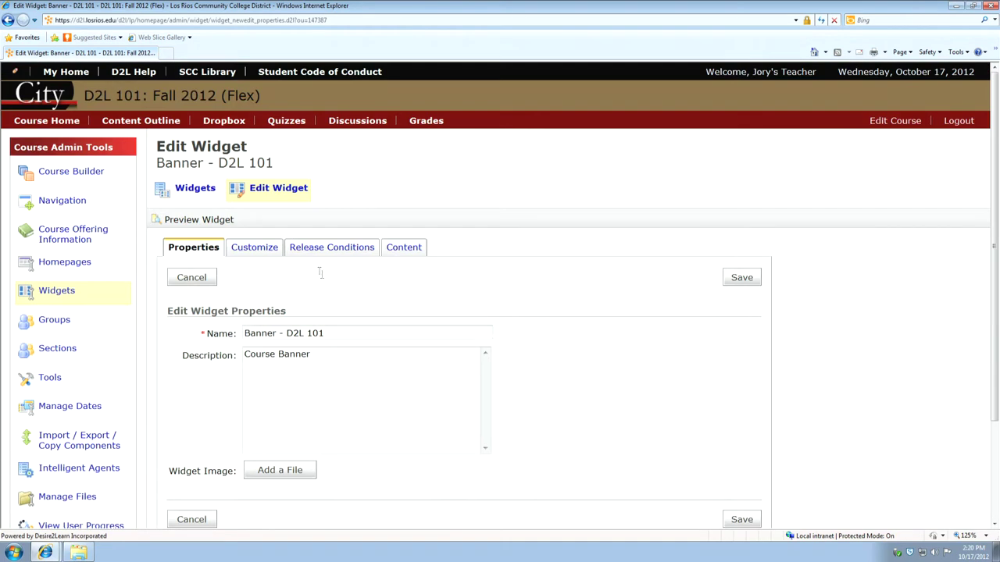
{"action": "left_click", "coordinate": [248, 249]}
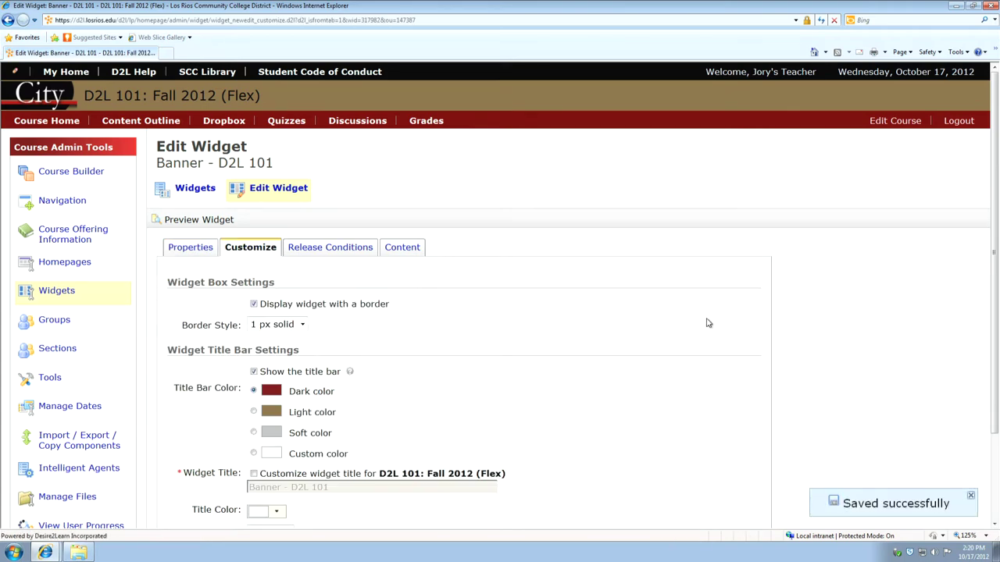
{"action": "scroll", "coordinate": [707, 322], "scroll_direction": "down", "scroll_amount": 1}
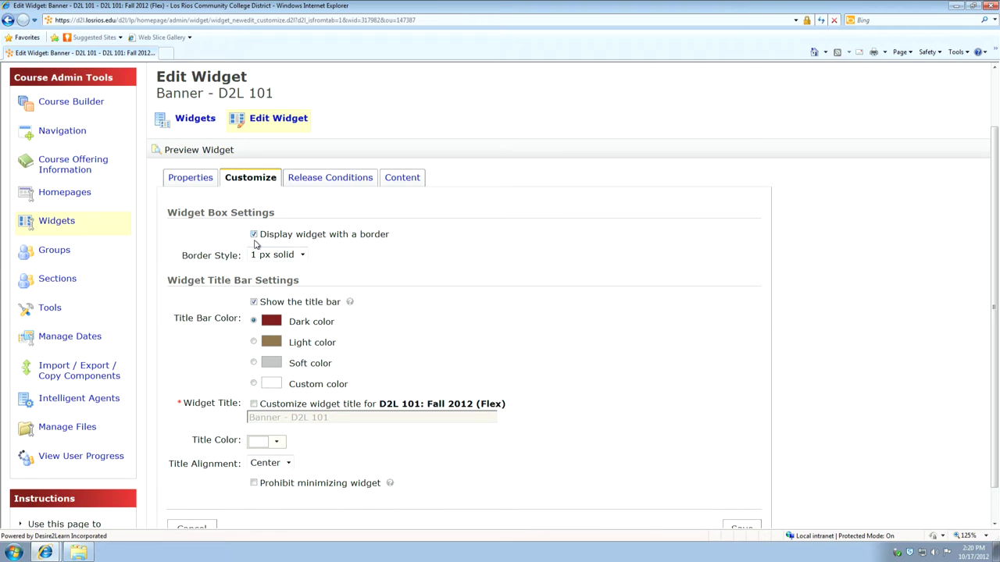
{"action": "left_click", "coordinate": [253, 234]}
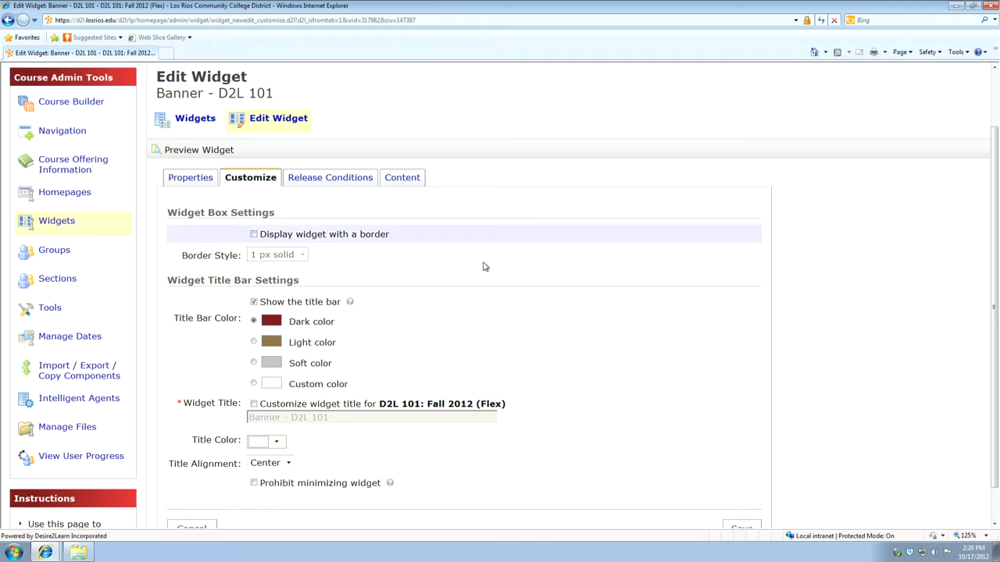
{"action": "scroll", "coordinate": [484, 266], "scroll_direction": "down", "scroll_amount": 1}
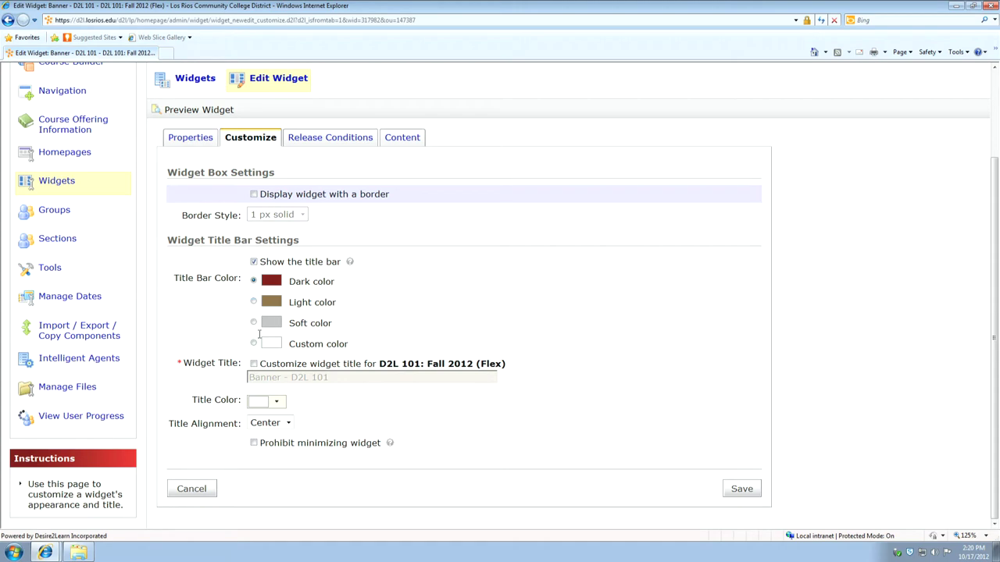
{"action": "scroll", "coordinate": [525, 346], "scroll_direction": "up", "scroll_amount": 3}
{"action": "left_click", "coordinate": [738, 488]}
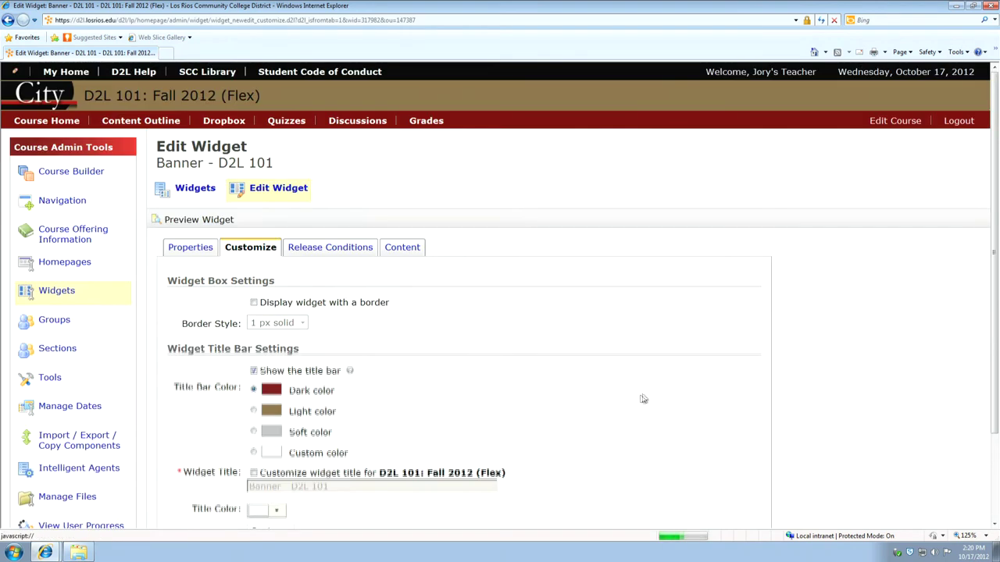
Check the banner widget's release conditions and open its content for editing.
{"action": "left_click", "coordinate": [335, 249]}
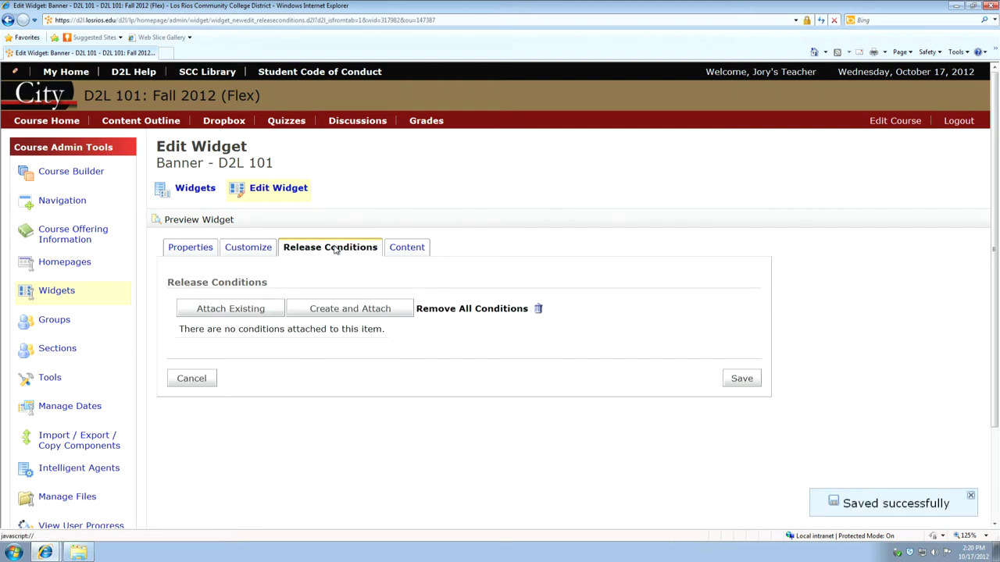
{"action": "left_click", "coordinate": [402, 255]}
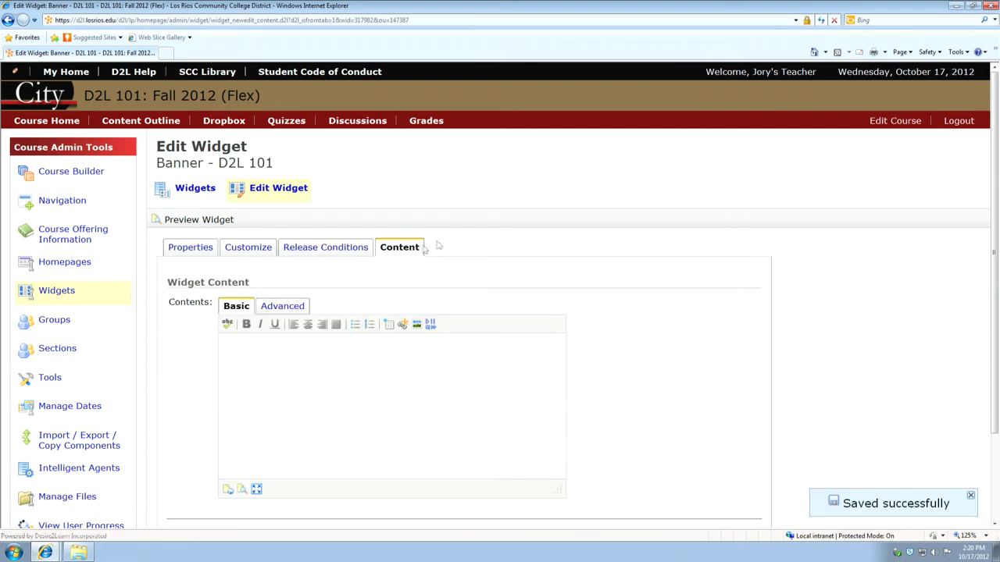
{"action": "left_click_drag", "start_coordinate": [991, 187], "coordinate": [992, 250]}
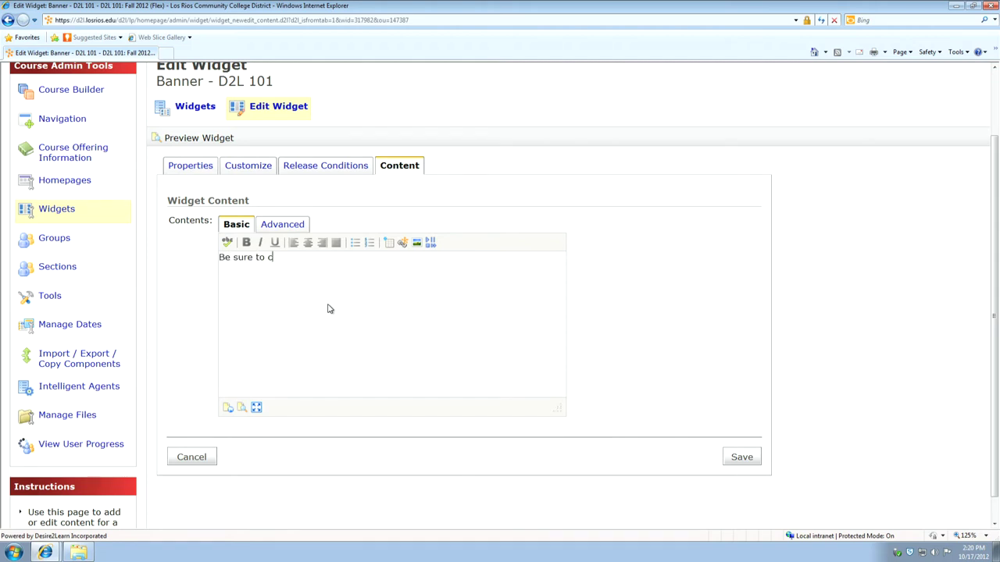
Enter "Be sure to complete the following worksheet before the end of the drop period:" as the widget's content.
{"action": "type", "text": "the w"}
{"action": "type", "text": "ollowing work"}
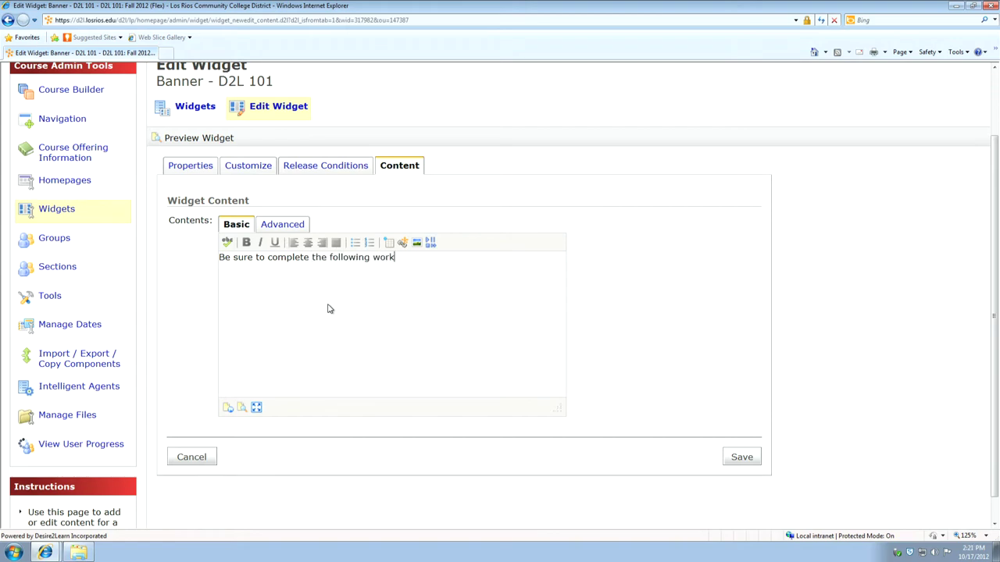
{"action": "type", "text": "sheet before the end of the d"}
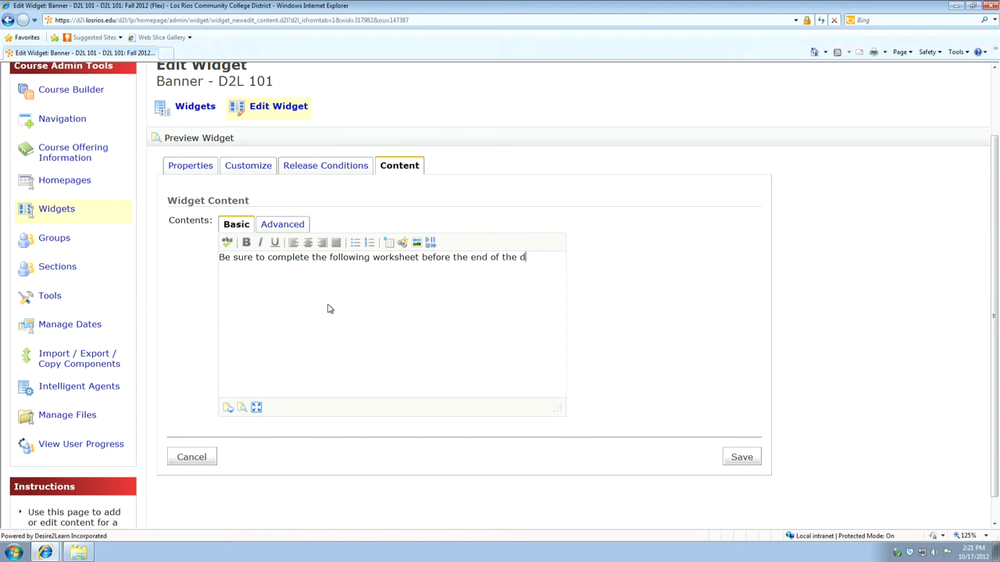
{"action": "type", "text": "rop b"}
{"action": "type", "text": "eriod:"}
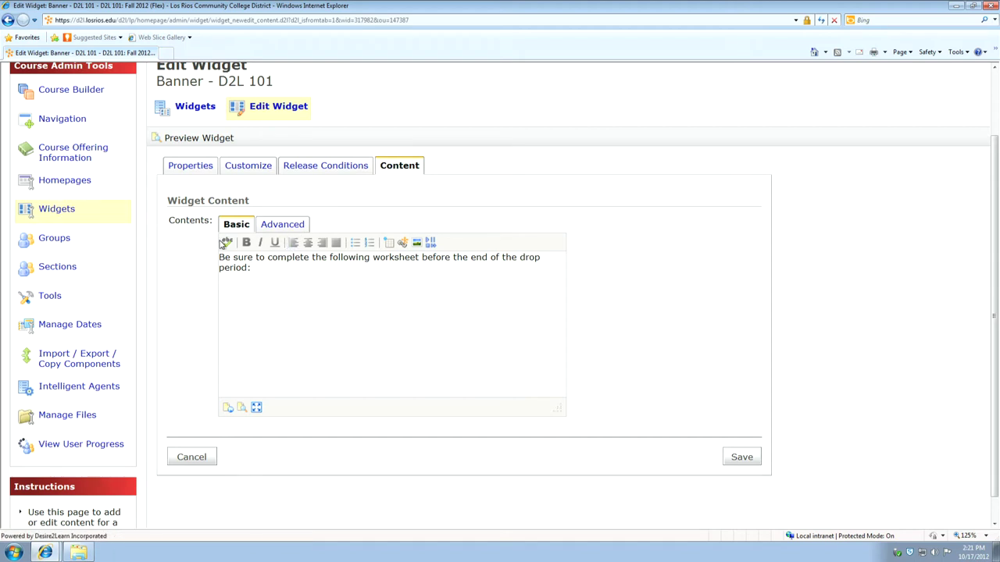
Switch the widget's content editor to its advanced mode and widen the editing area.
{"action": "right_click", "coordinate": [405, 243]}
{"action": "key", "text": "Escape"}
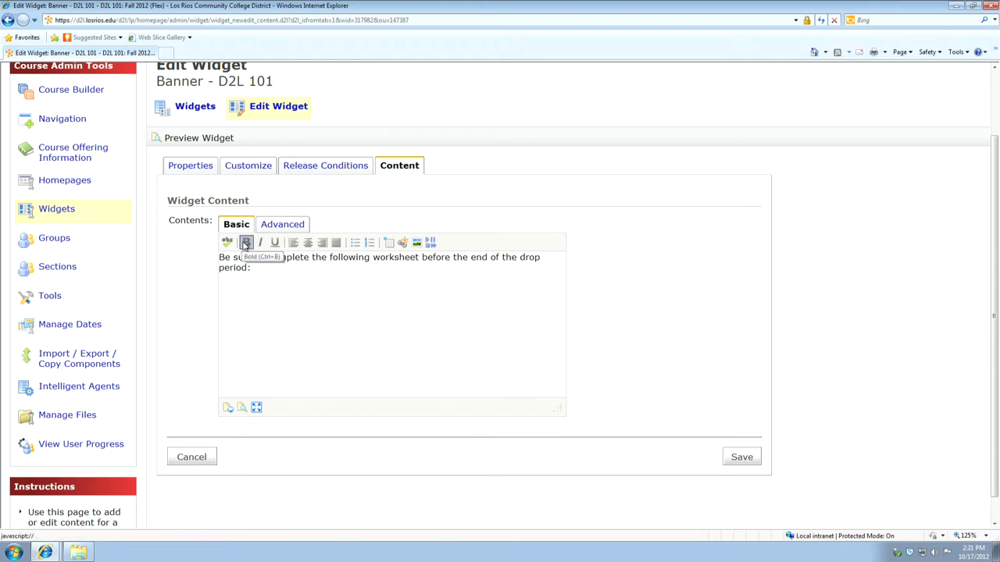
{"action": "left_click", "coordinate": [288, 226]}
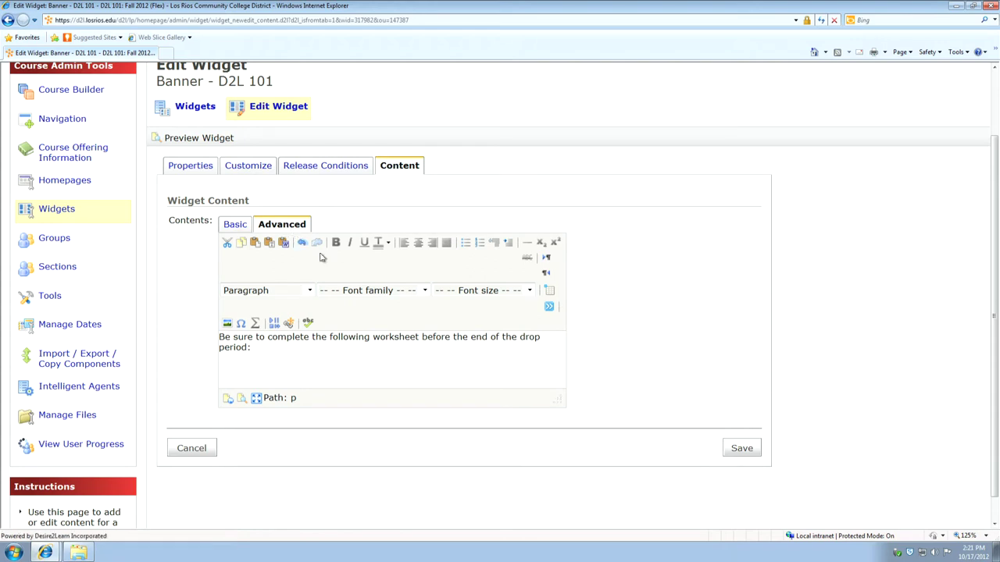
{"action": "left_click_drag", "start_coordinate": [552, 407], "coordinate": [678, 396]}
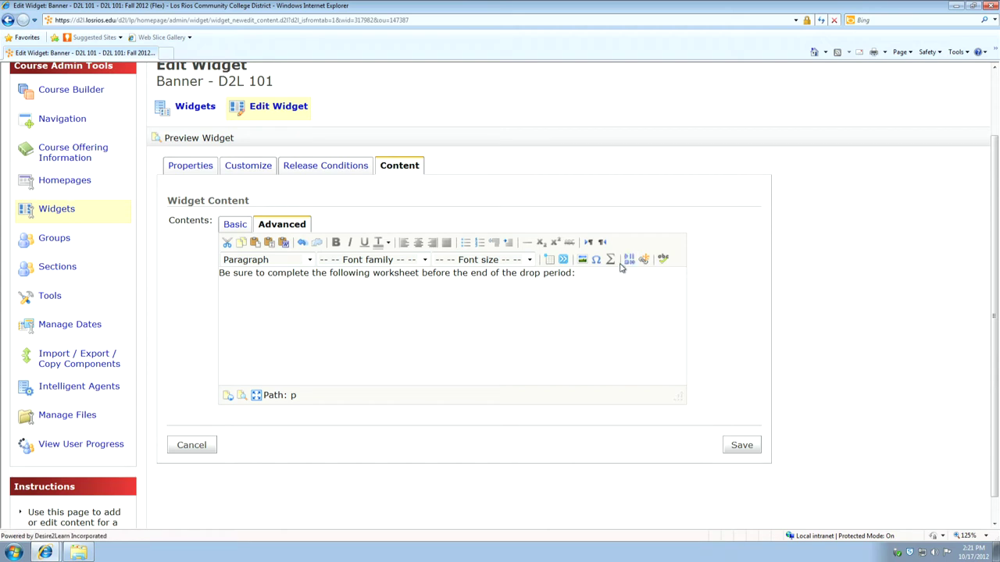
Delete the worksheet sentence from the widget's content.
{"action": "left_click_drag", "start_coordinate": [576, 274], "coordinate": [135, 252]}
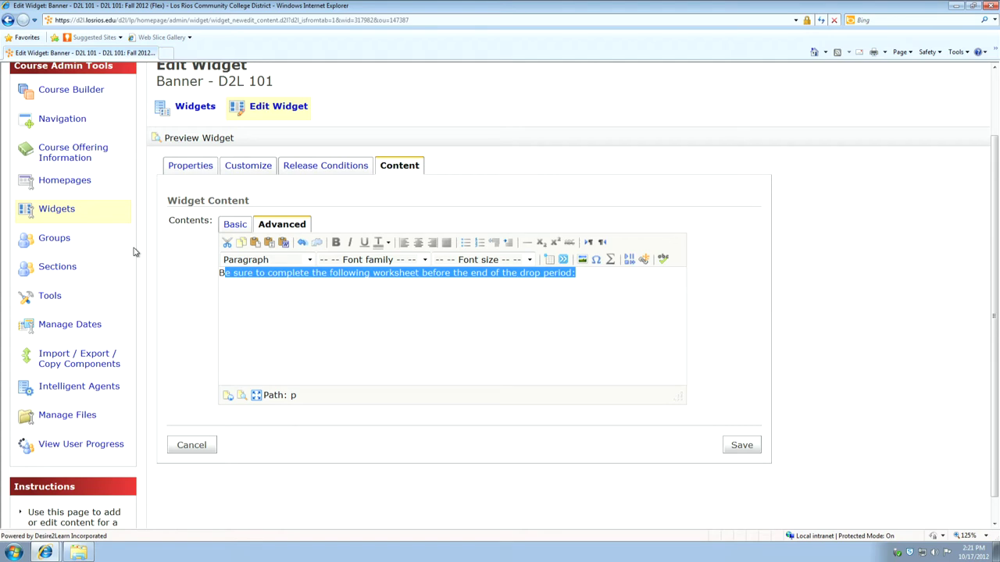
{"action": "key", "text": "BackSpace"}
{"action": "key", "text": "BackSpace"}
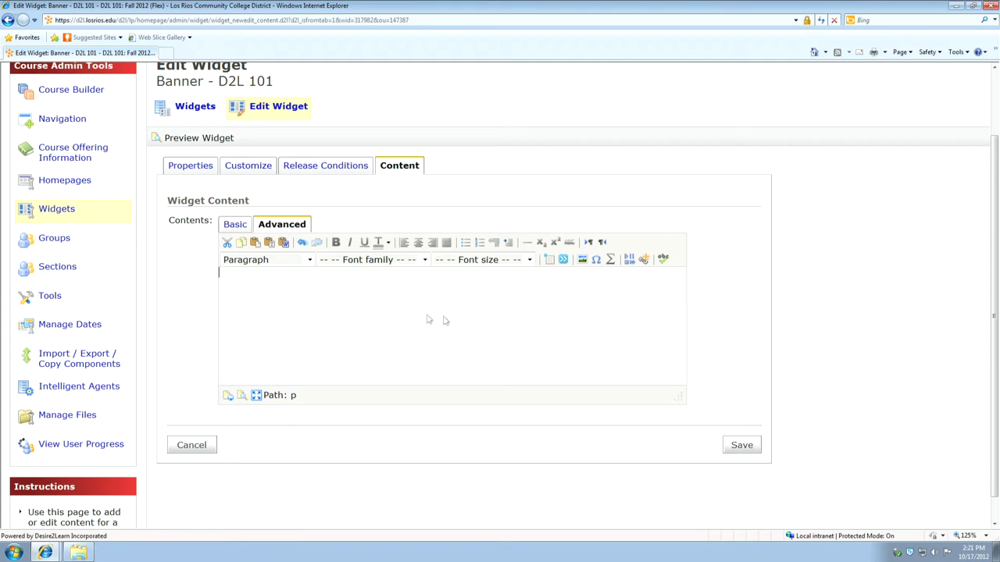
Start inserting an image into the widget's content and choose coursebanner6x2template from the Widgets folder on Removable Disk (F:).
{"action": "left_click", "coordinate": [583, 260]}
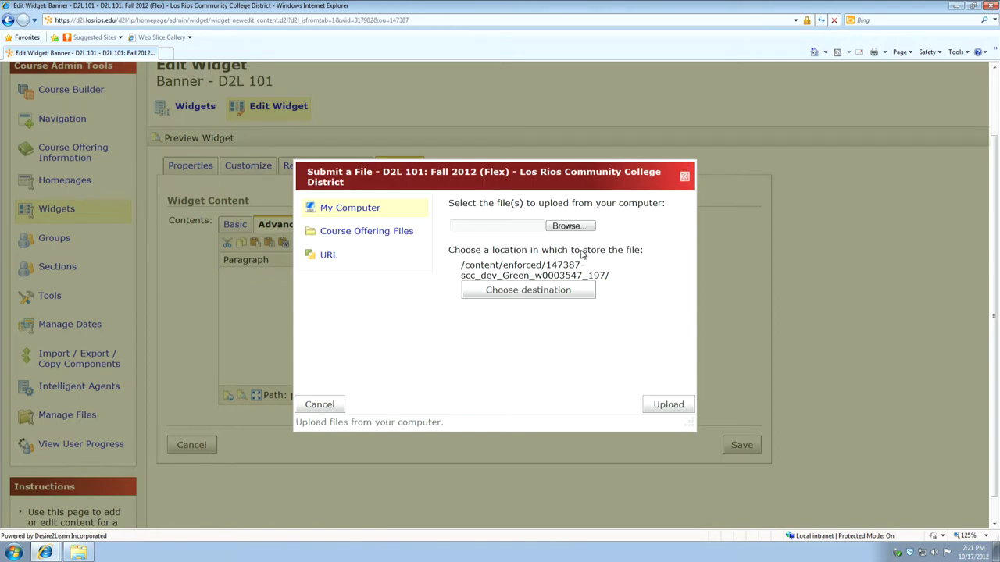
{"action": "left_click", "coordinate": [568, 228]}
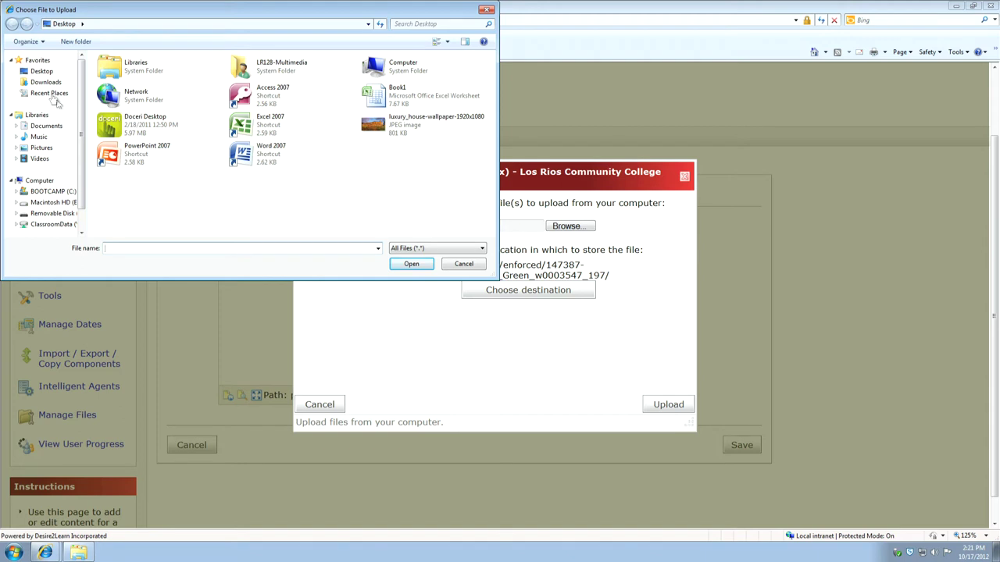
{"action": "left_click_drag", "start_coordinate": [82, 56], "coordinate": [81, 119]}
{"action": "left_click", "coordinate": [67, 187]}
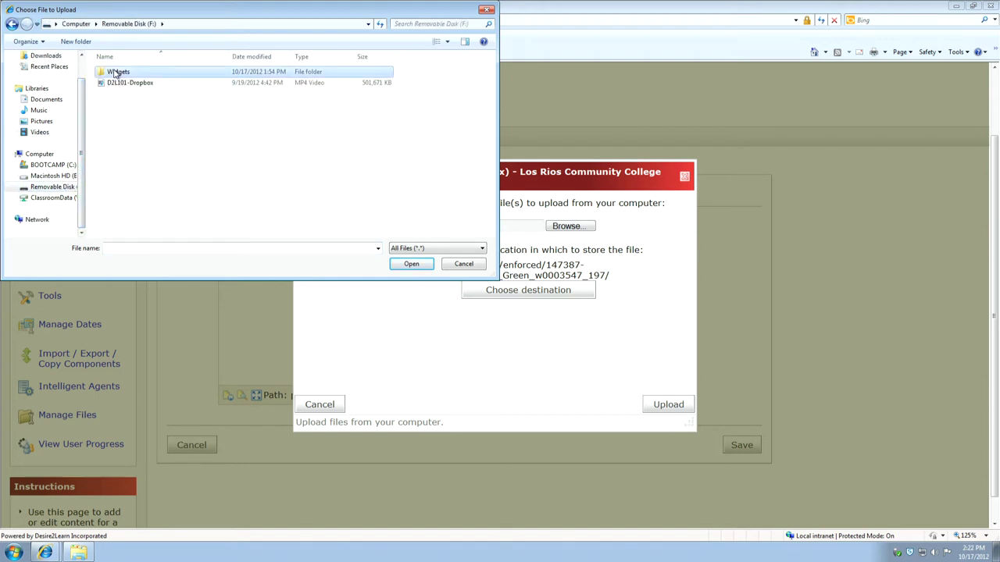
{"action": "double_click", "coordinate": [116, 72]}
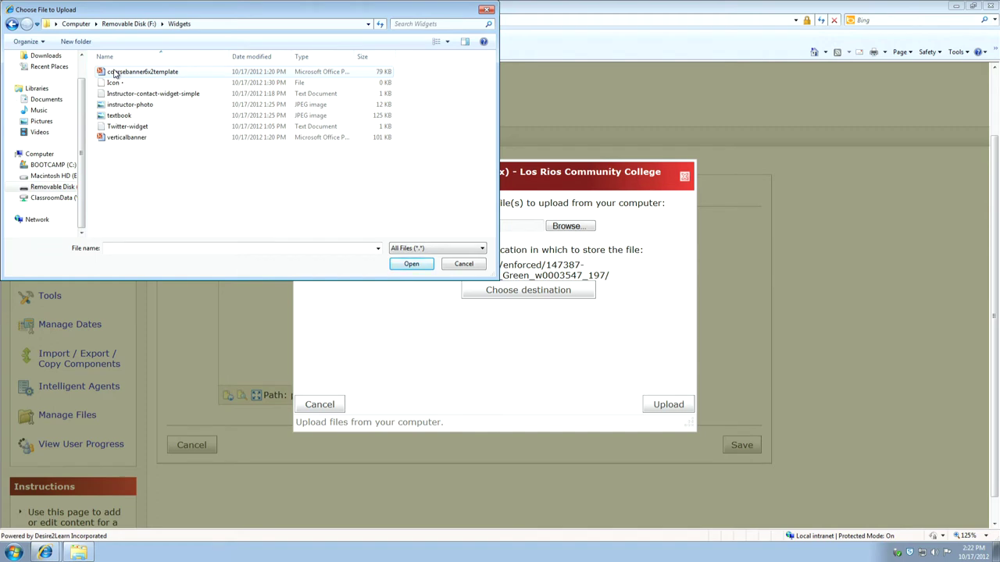
{"action": "double_click", "coordinate": [114, 71]}
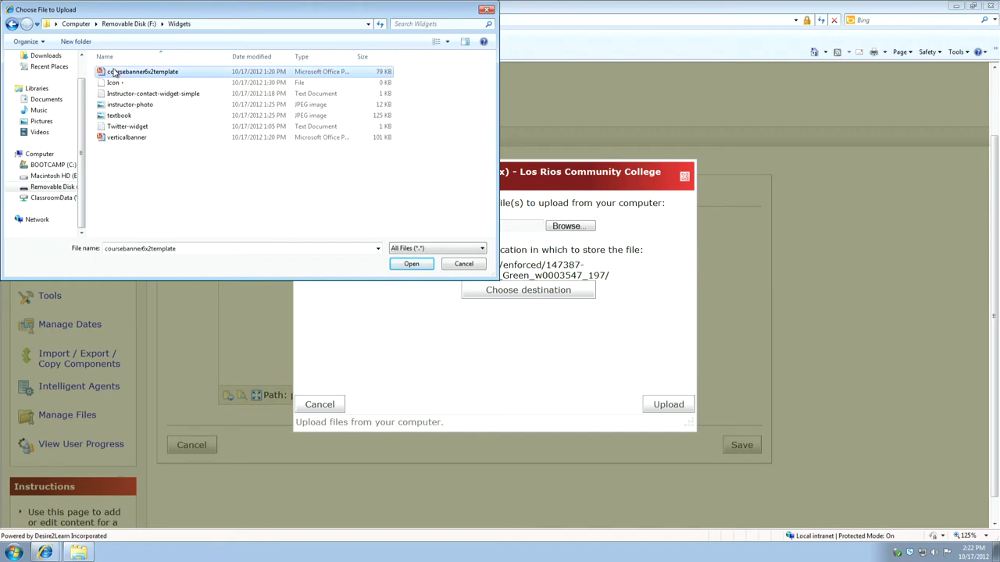
Try to upload the chosen banner template as a decorative image, and close the file submission dialog.
{"action": "left_click", "coordinate": [669, 404]}
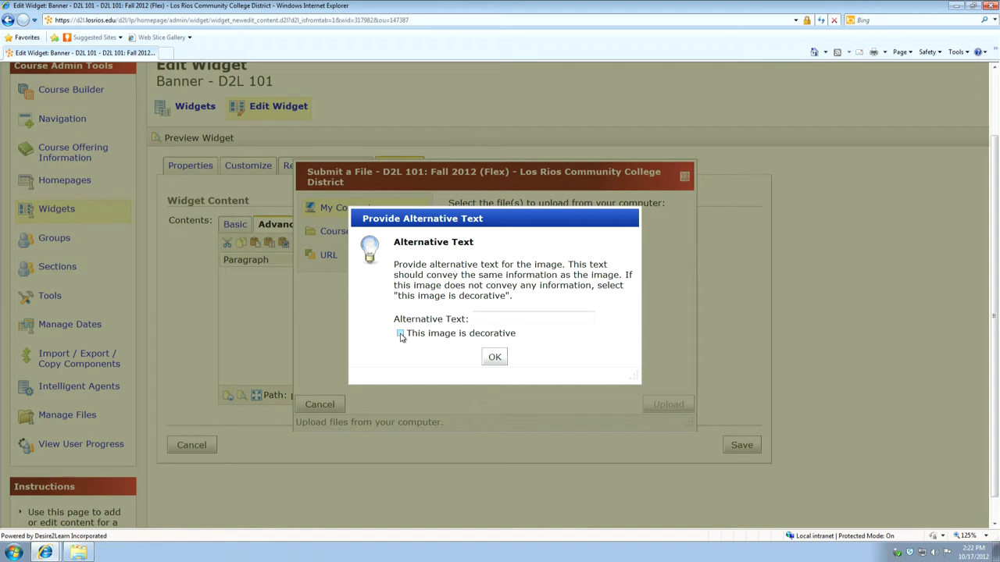
{"action": "left_click", "coordinate": [489, 314]}
{"action": "left_click", "coordinate": [399, 334]}
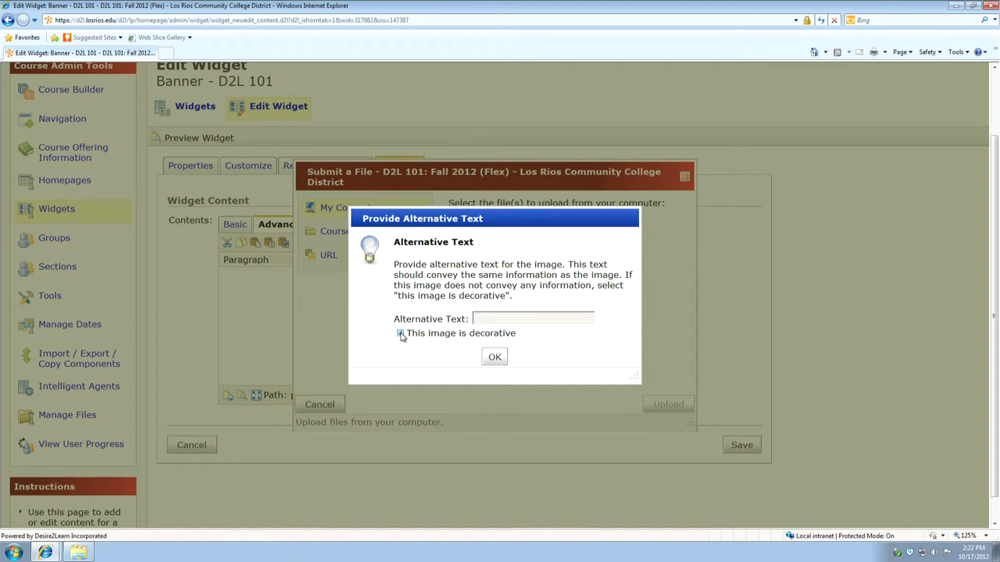
{"action": "left_click", "coordinate": [495, 358]}
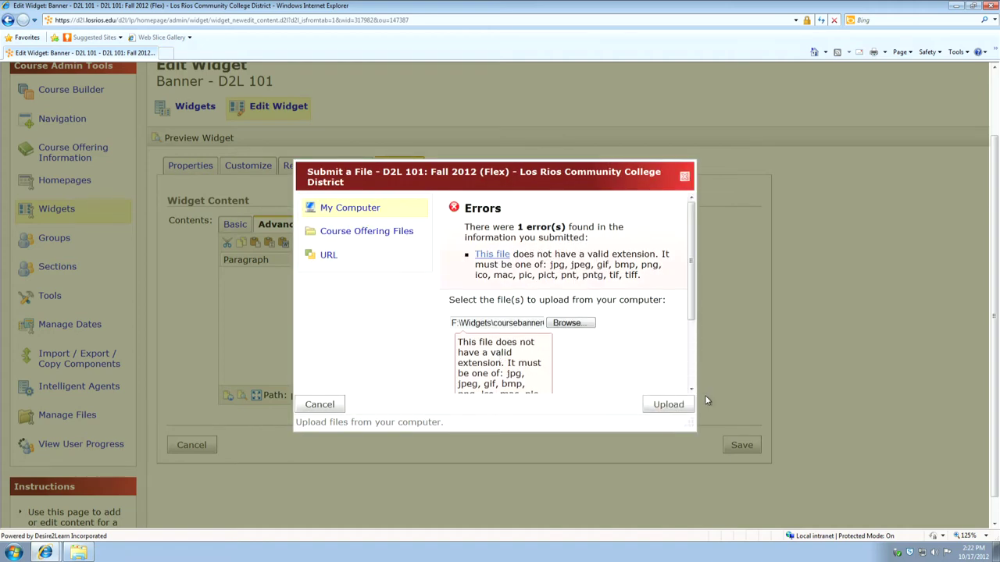
{"action": "left_click", "coordinate": [684, 178]}
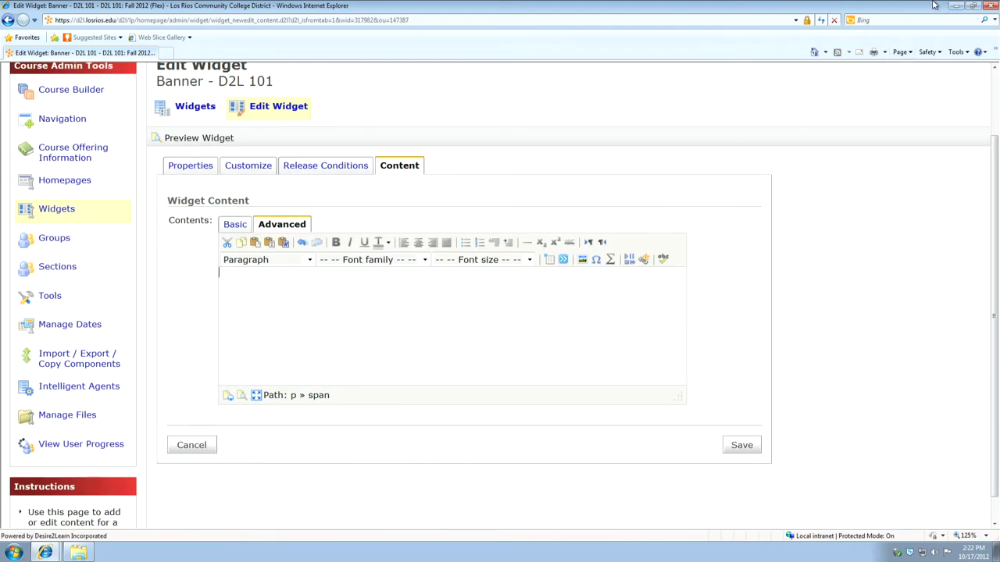
Open the site saccity-online.org/de/ in a new browser tab.
{"action": "key", "text": "ctrl+t"}
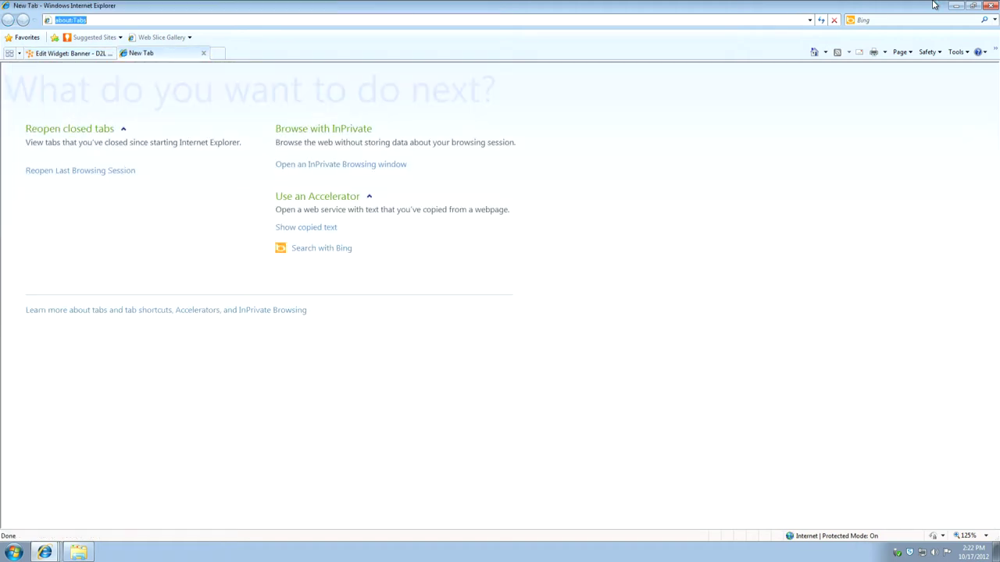
{"action": "type", "text": "sa"}
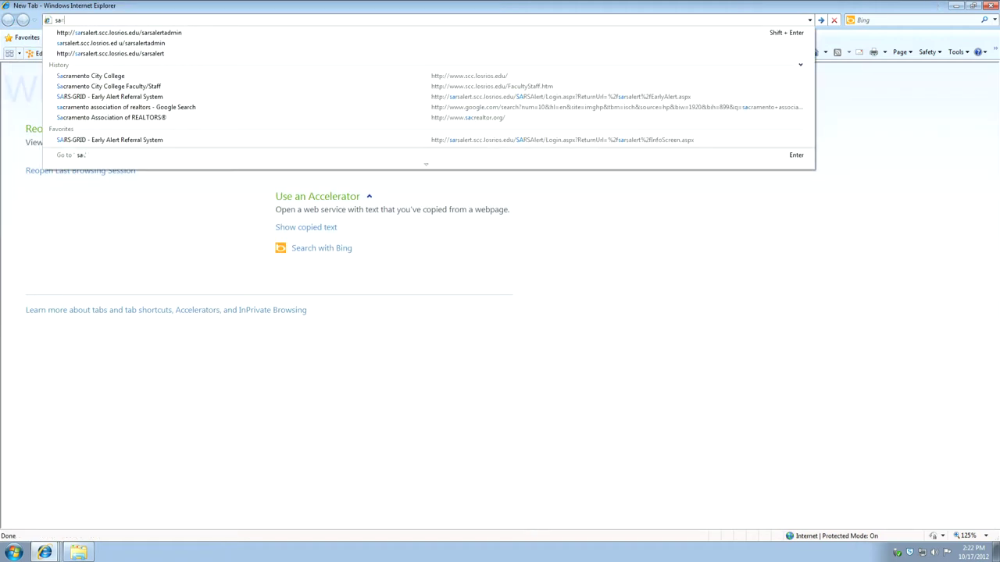
{"action": "type", "text": "ccity-online."}
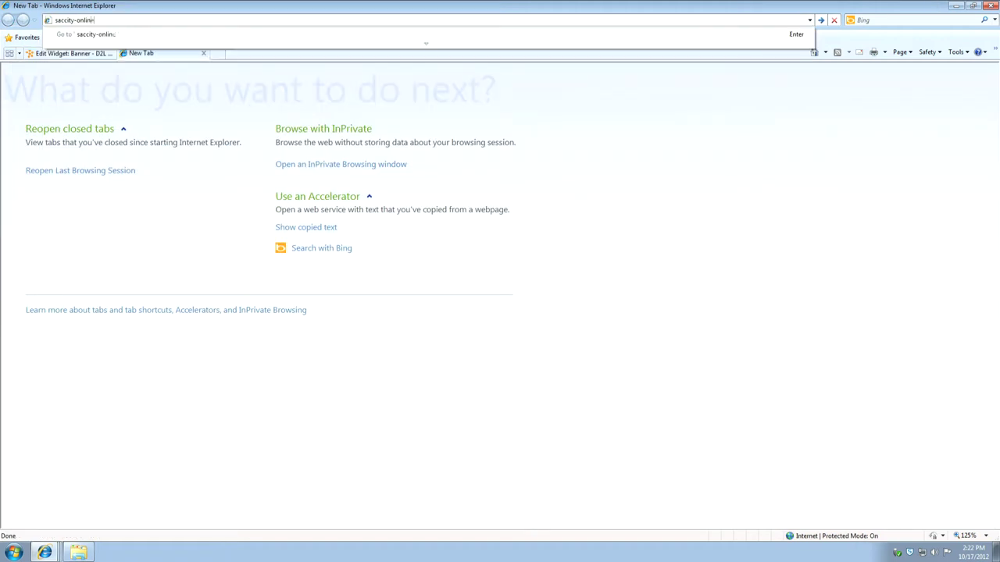
{"action": "type", "text": "org/"}
{"action": "key", "text": "Return"}
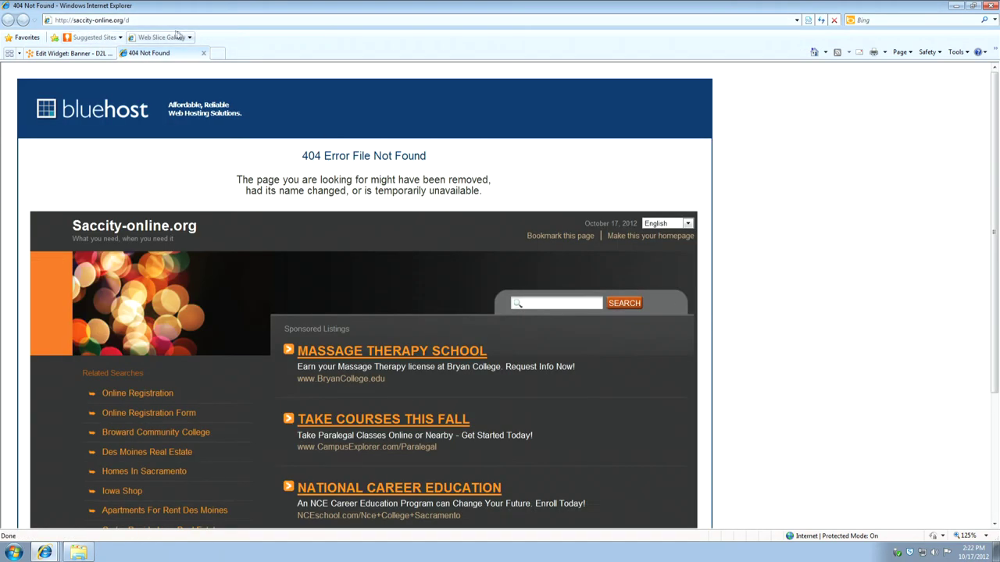
{"action": "left_click", "coordinate": [169, 24]}
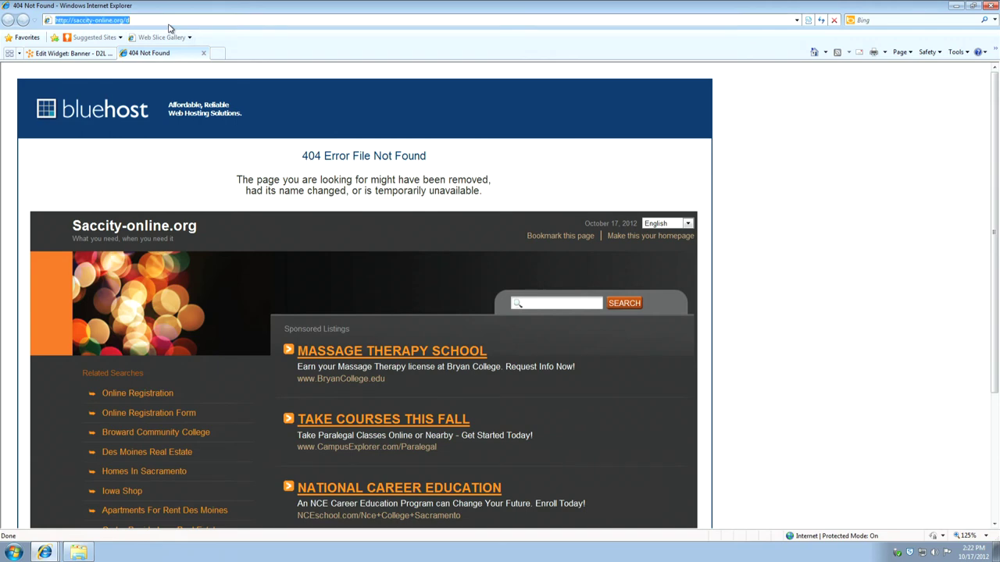
{"action": "left_click", "coordinate": [168, 23]}
{"action": "type", "text": "e"}
{"action": "key", "text": "Return"}
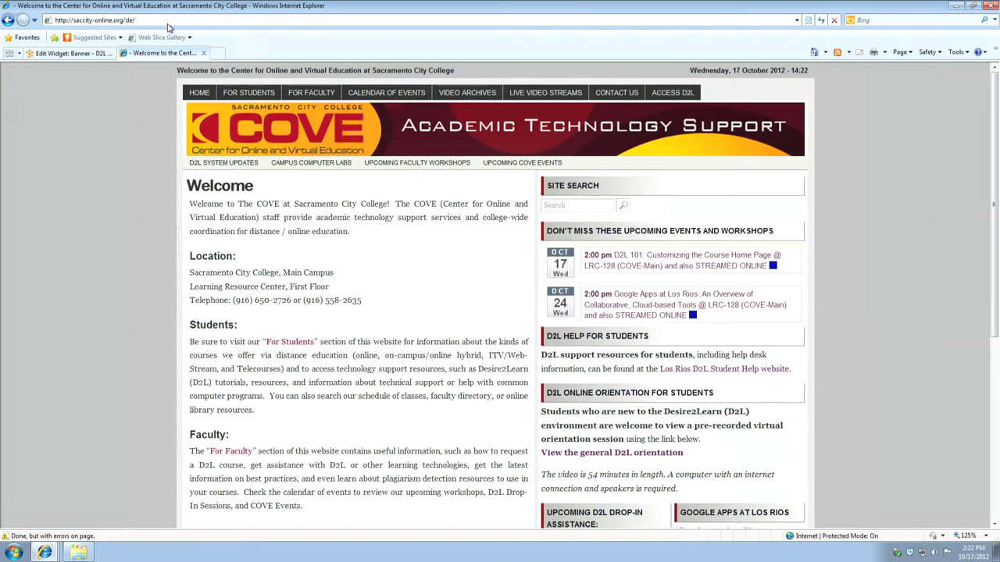
Go to the Widget Samples page in the site's faculty section on assistance with D2L.
{"action": "mouse_move", "coordinate": [322, 97]}
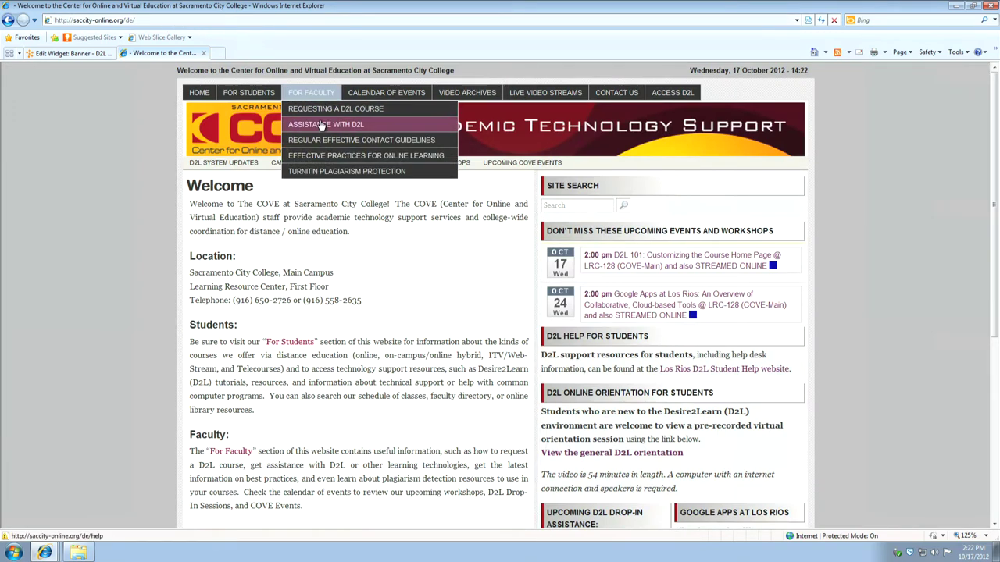
{"action": "mouse_move", "coordinate": [320, 127]}
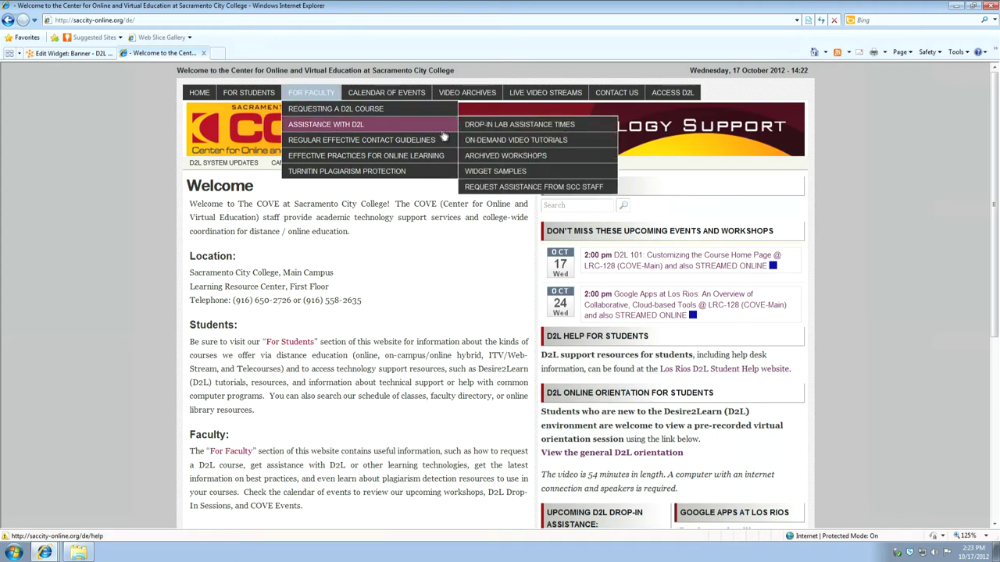
{"action": "left_click", "coordinate": [509, 176]}
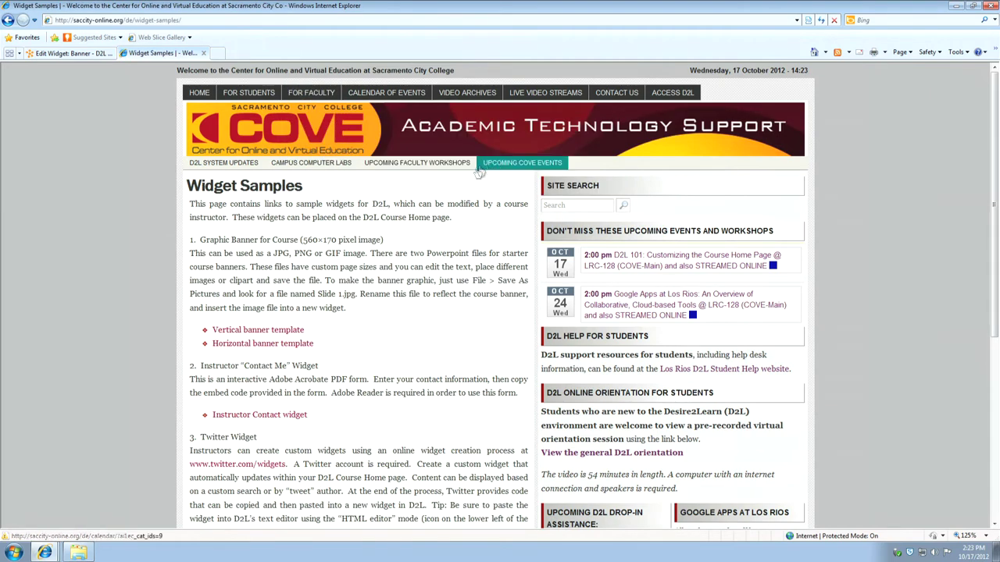
Look through the sample widgets and open the horizontal banner template in PowerPoint.
{"action": "scroll", "coordinate": [359, 328], "scroll_direction": "down", "scroll_amount": 1}
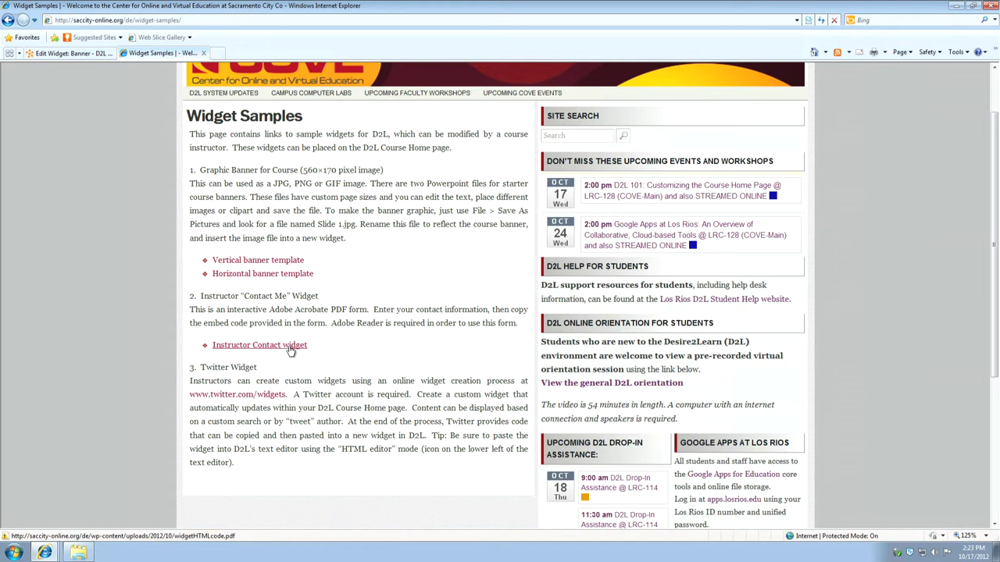
{"action": "scroll", "coordinate": [291, 351], "scroll_direction": "down", "scroll_amount": 1}
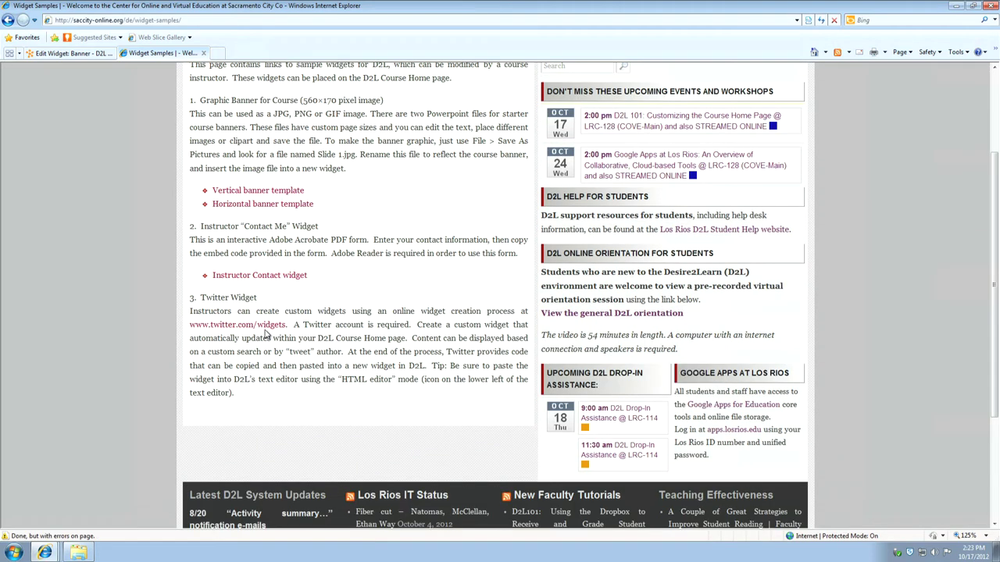
{"action": "scroll", "coordinate": [374, 309], "scroll_direction": "up", "scroll_amount": 1}
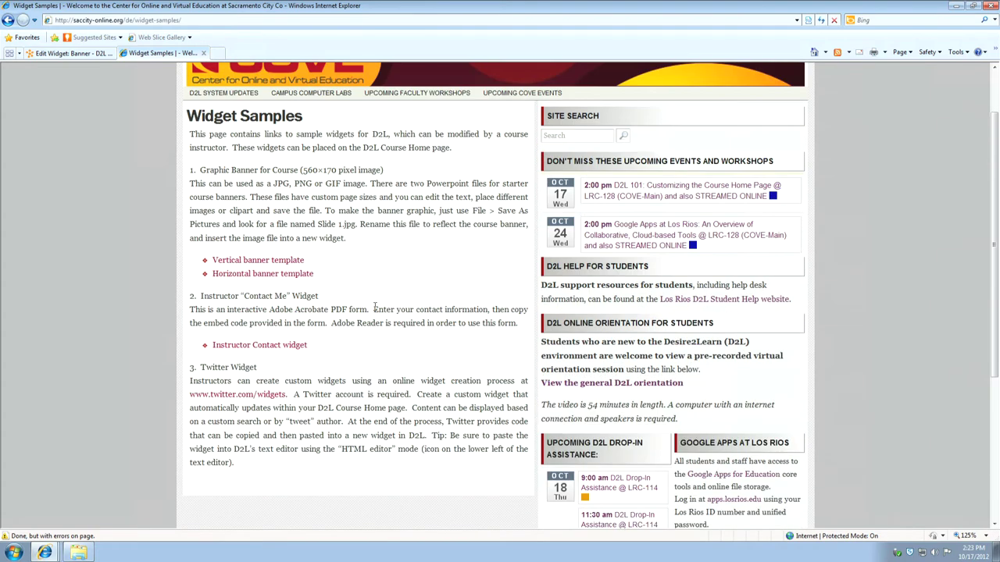
{"action": "left_click", "coordinate": [247, 274]}
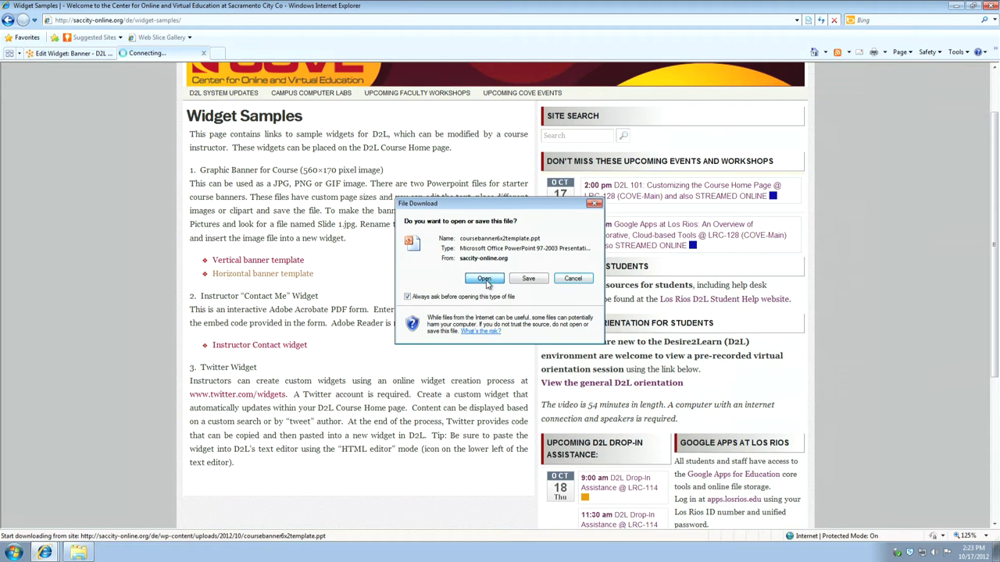
{"action": "left_click", "coordinate": [485, 282]}
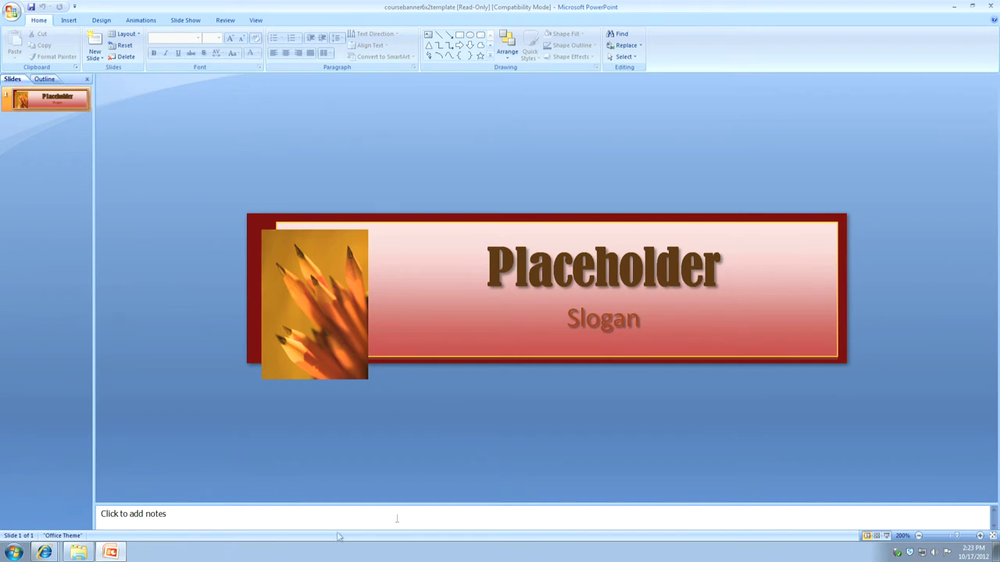
Replace the banner's Placeholder title with D2L 101.
{"action": "left_click", "coordinate": [563, 250]}
{"action": "left_click_drag", "start_coordinate": [480, 260], "coordinate": [754, 273]}
{"action": "type", "text": "D"}
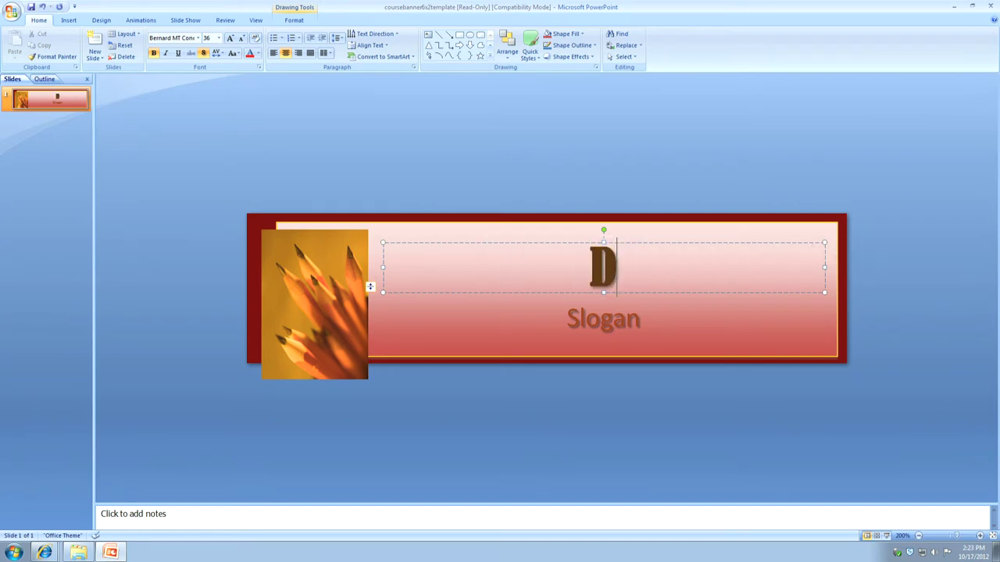
{"action": "type", "text": "2L 101"}
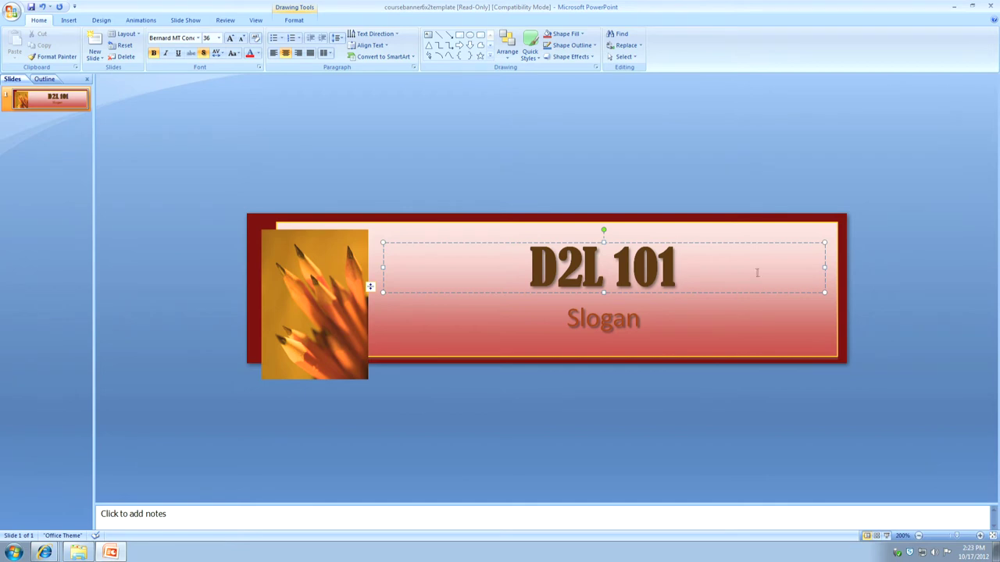
Replace the banner's Slogan text with Online Workshops at SCC.
{"action": "left_click", "coordinate": [613, 320]}
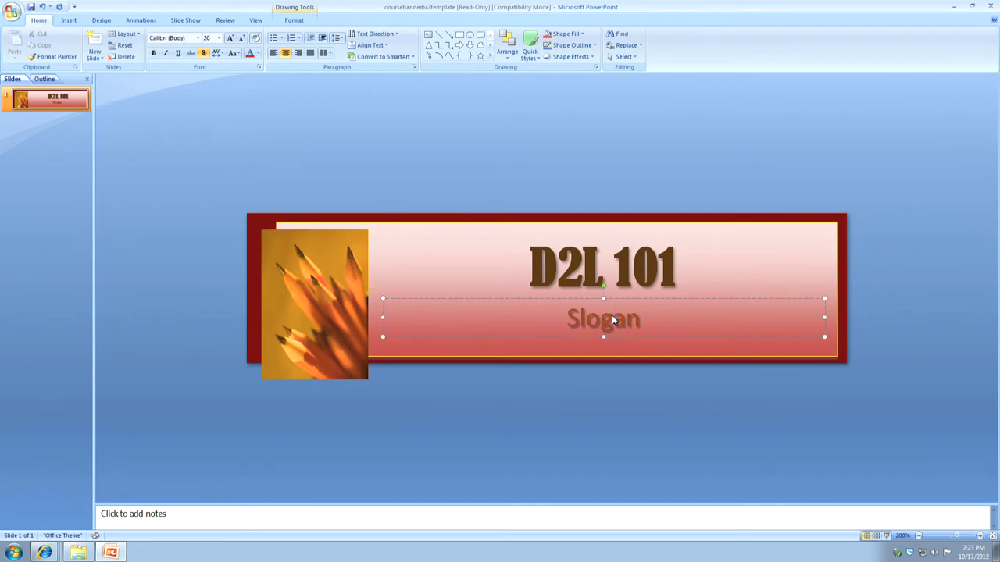
{"action": "double_click", "coordinate": [567, 328]}
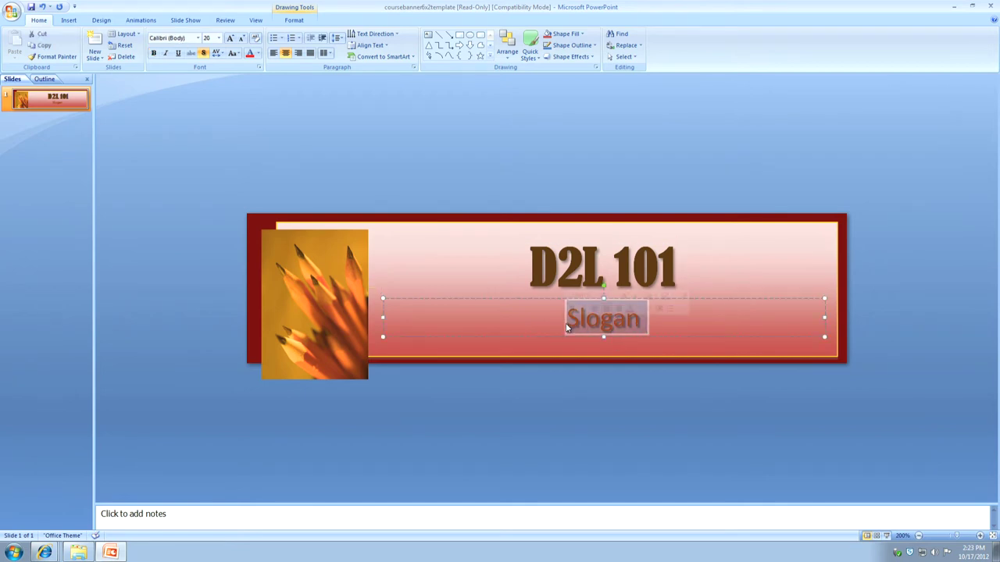
{"action": "type", "text": "Online WOrks"}
{"action": "key", "text": "BackSpace"}
{"action": "key", "text": "BackSpace"}
{"action": "key", "text": "BackSpace"}
{"action": "key", "text": "BackSpace"}
{"action": "type", "text": "orkshops at SCC"}
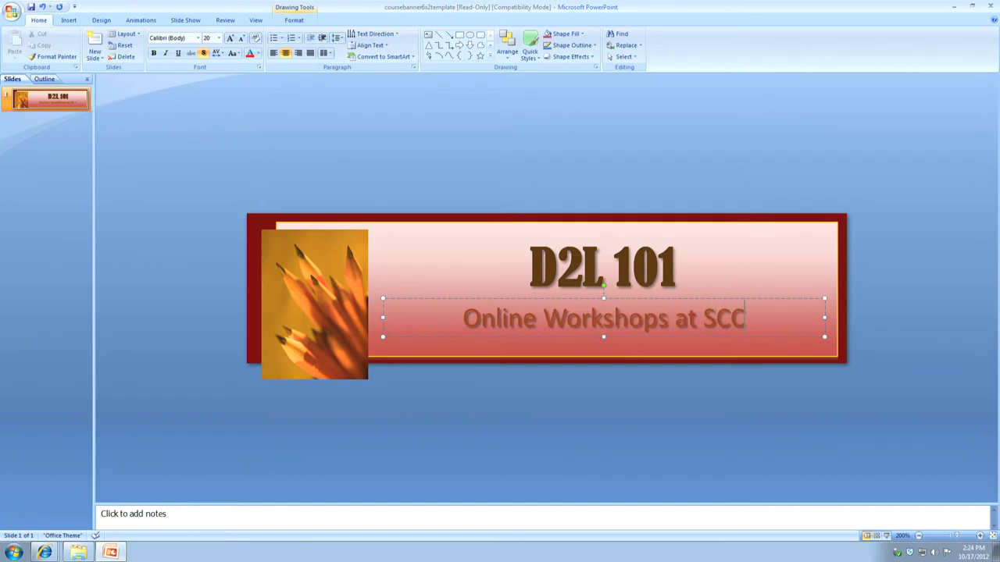
Try the Berlin Sans FB font on the D2L 101 title, and undo the font change.
{"action": "left_click", "coordinate": [502, 272]}
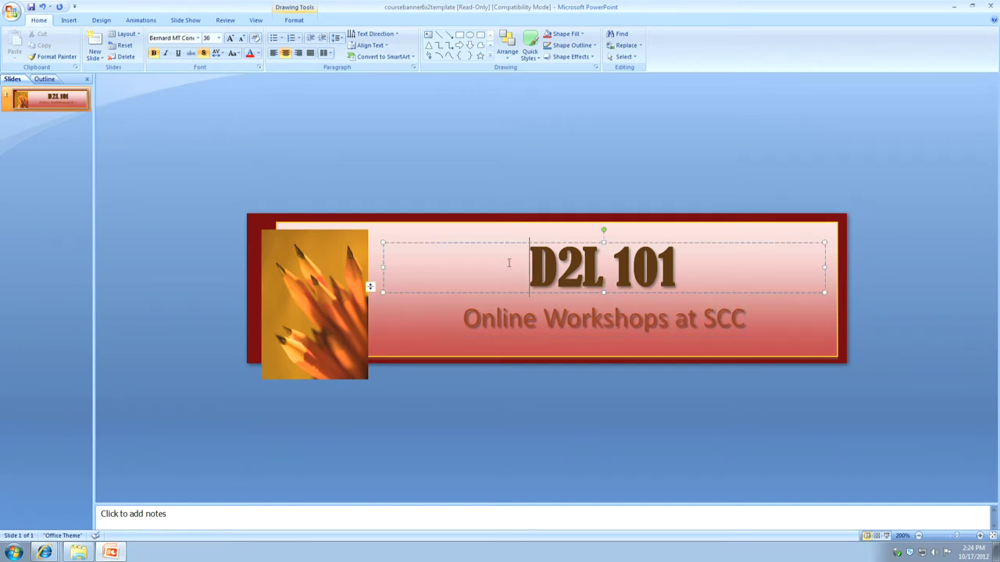
{"action": "left_click_drag", "start_coordinate": [530, 269], "coordinate": [680, 263]}
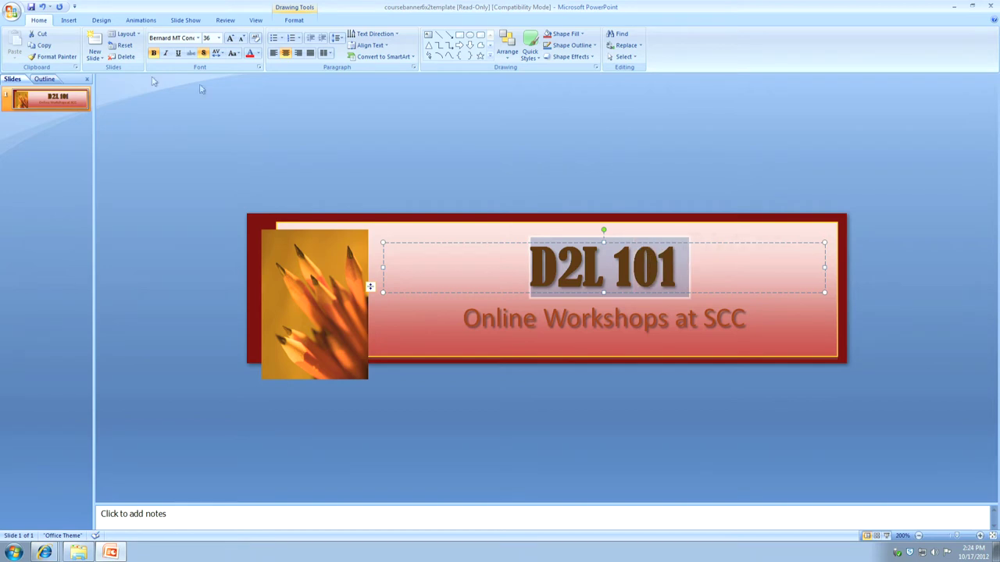
{"action": "left_click", "coordinate": [199, 38]}
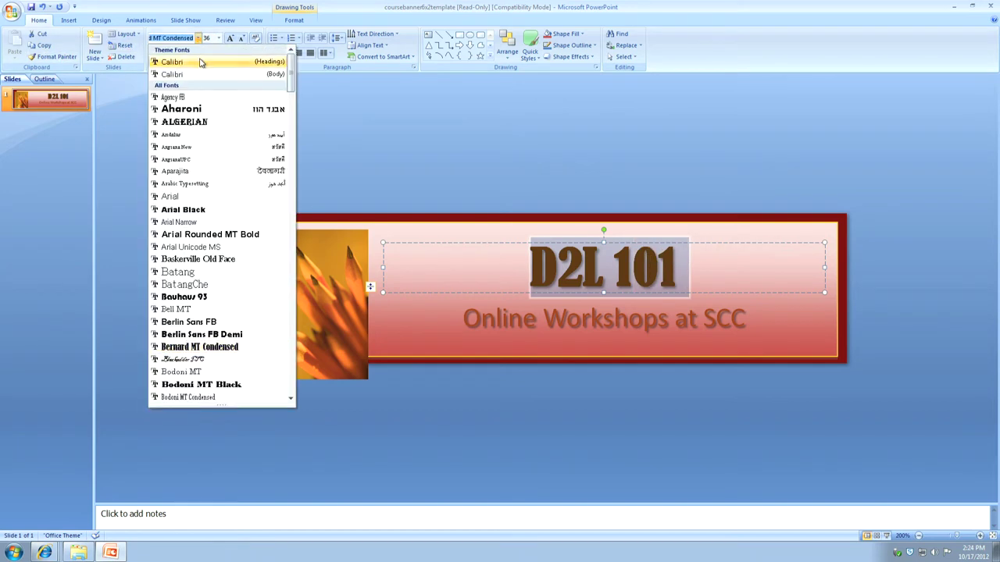
{"action": "left_click", "coordinate": [187, 322]}
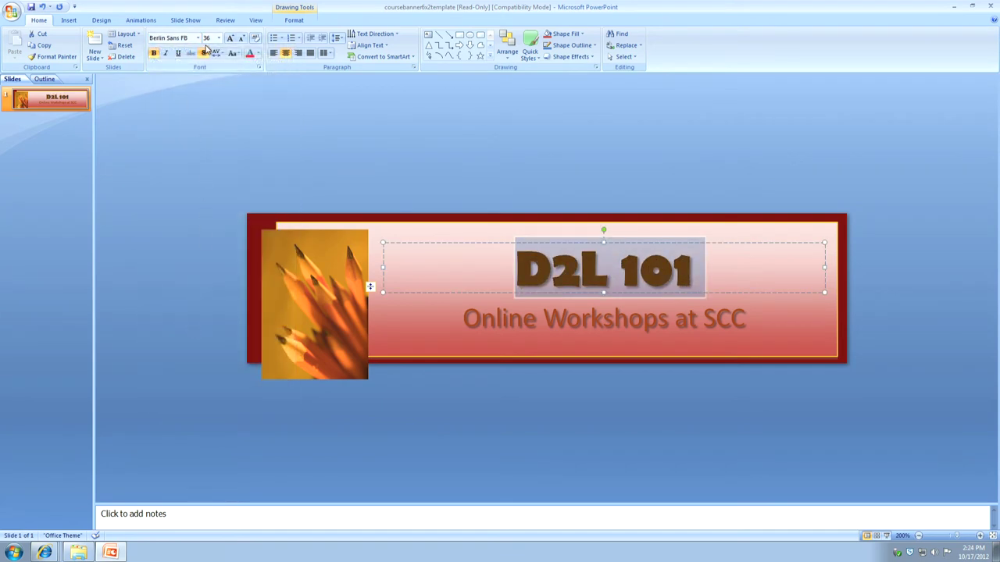
{"action": "key", "text": "ctrl+z"}
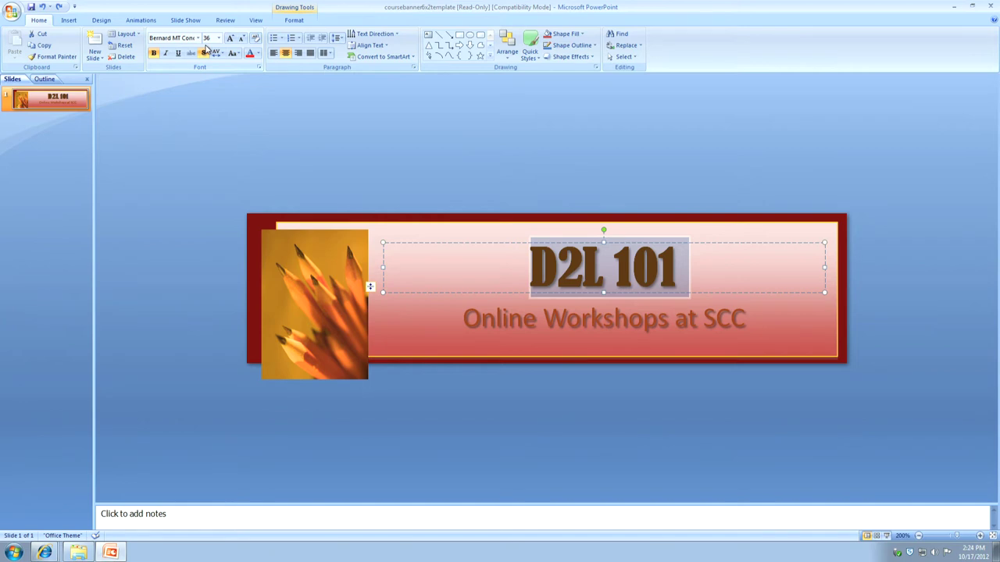
Apply the white-framed picture style with snipped diagonal corners to the pencil photo in the banner.
{"action": "left_click", "coordinate": [324, 314]}
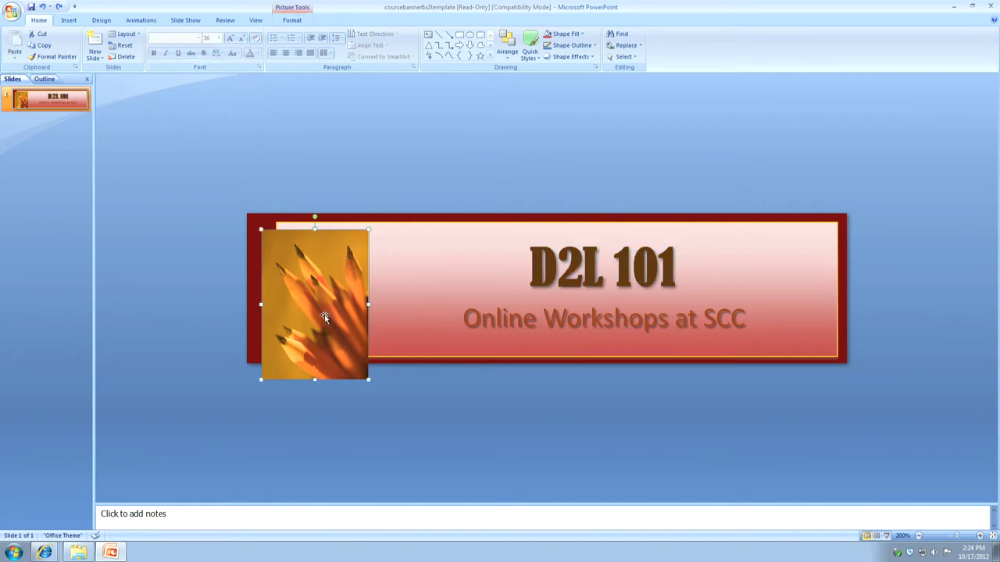
{"action": "double_click", "coordinate": [324, 315]}
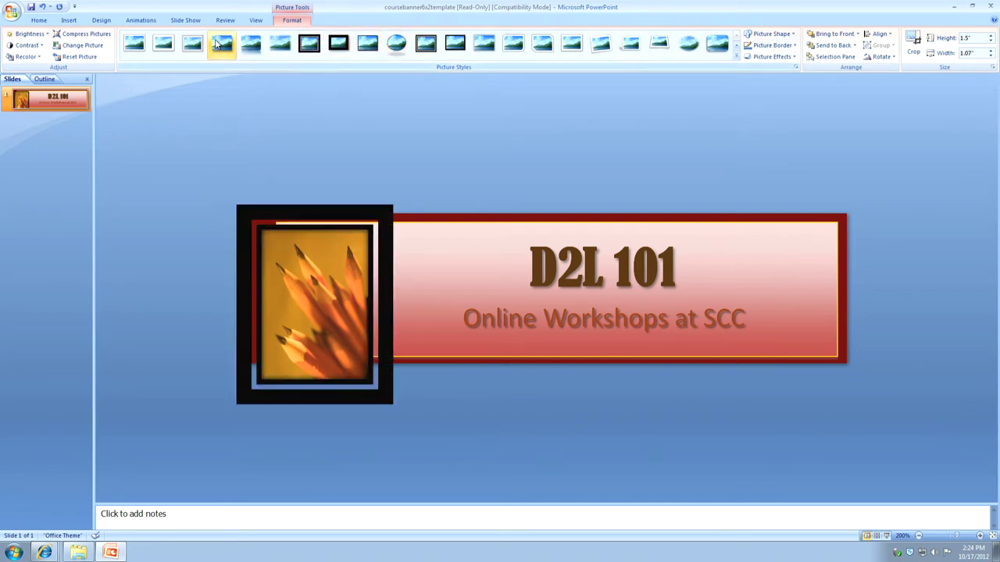
{"action": "left_click", "coordinate": [251, 43]}
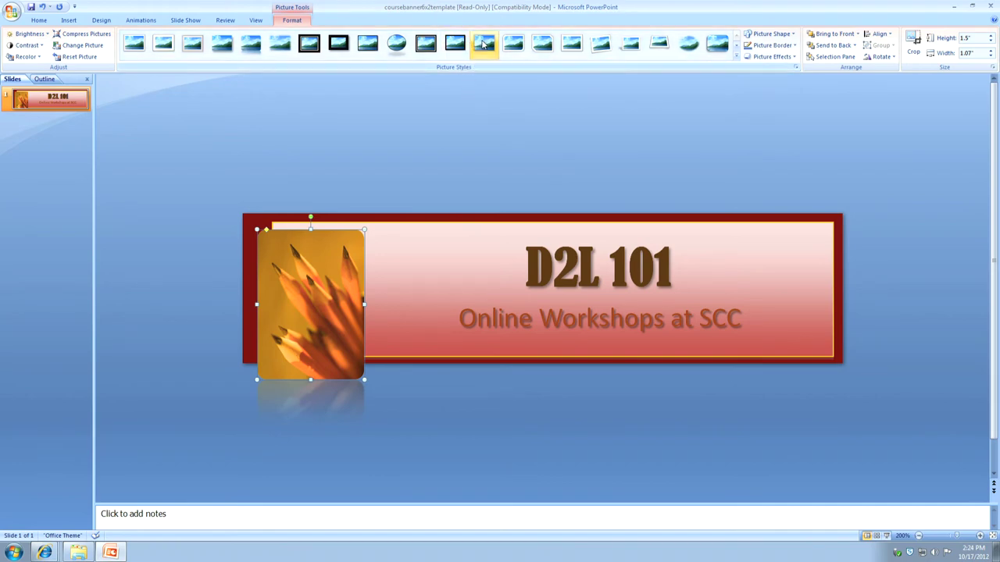
{"action": "left_click", "coordinate": [542, 44]}
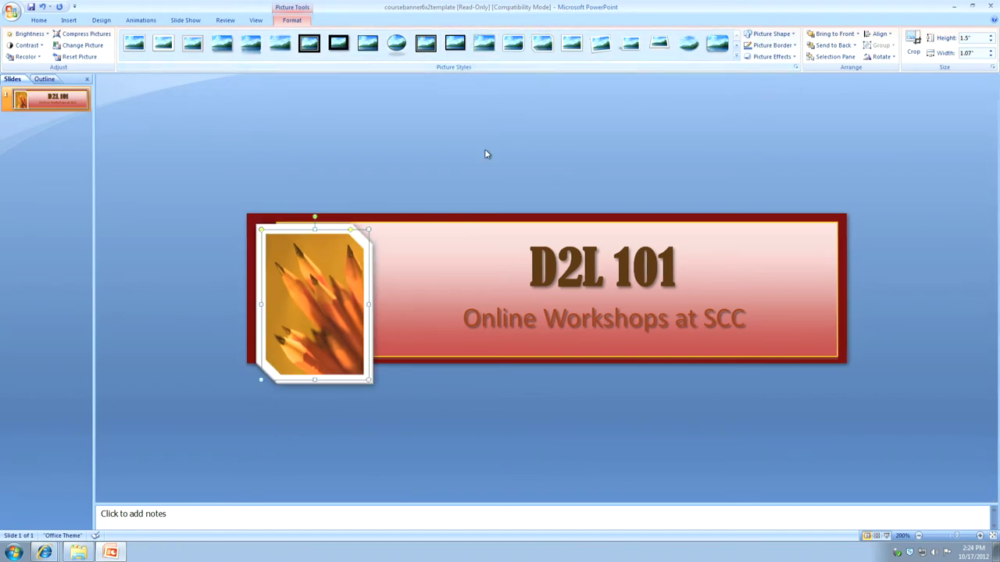
{"action": "left_click", "coordinate": [484, 154]}
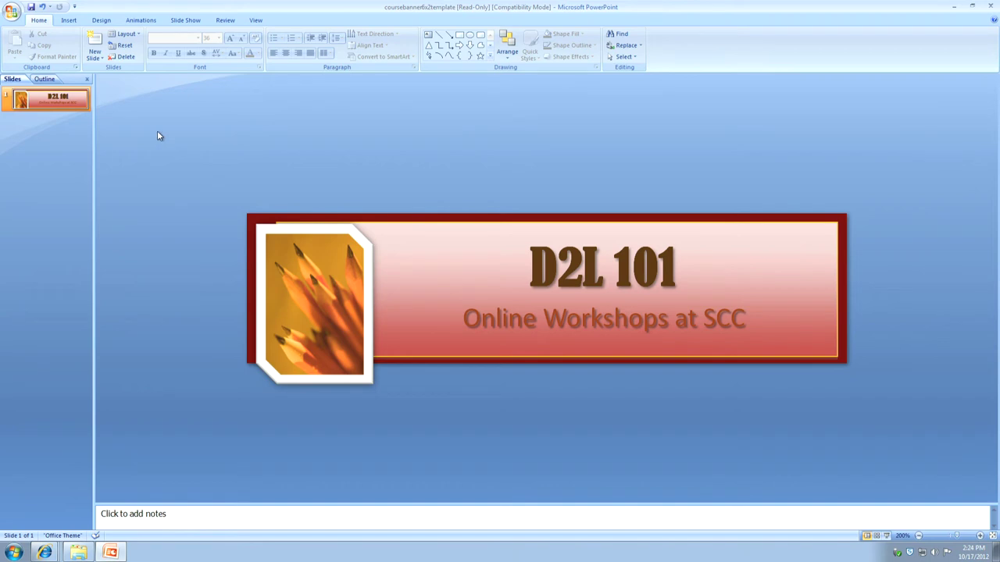
Export only the current slide to the Documents library as a JPEG File Interchange Format image named D2L 101 Banner.
{"action": "left_click", "coordinate": [14, 12]}
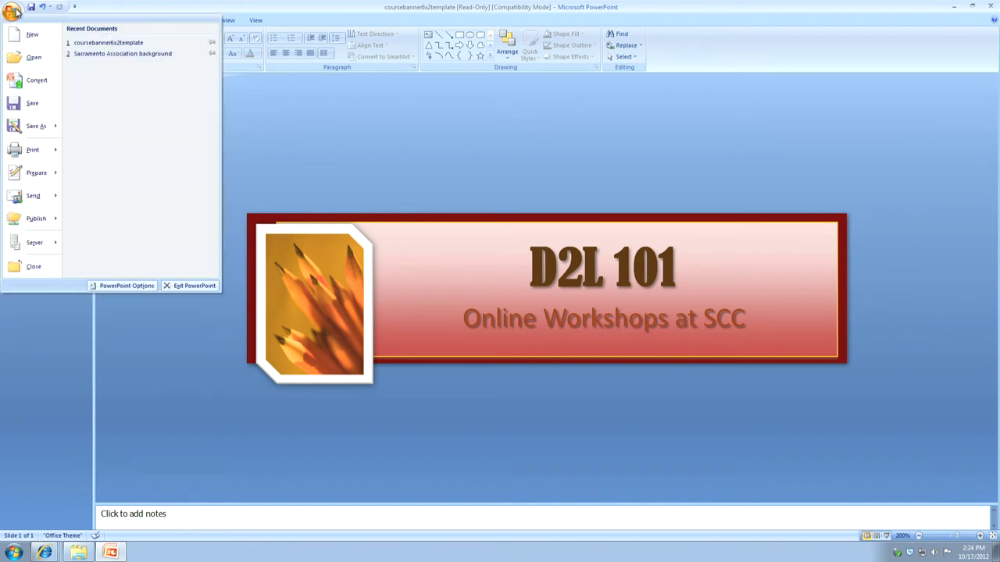
{"action": "mouse_move", "coordinate": [17, 129]}
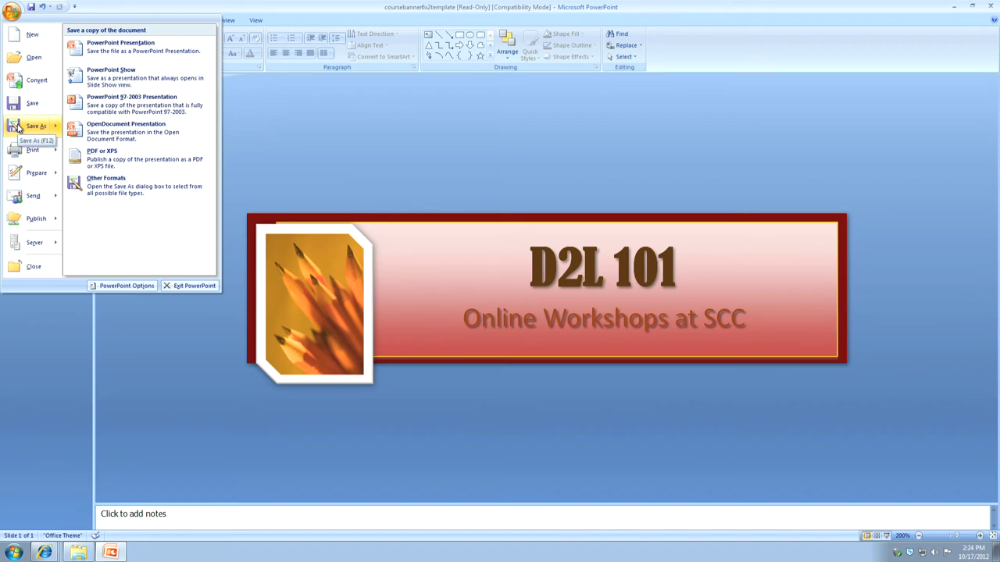
{"action": "left_click", "coordinate": [100, 183]}
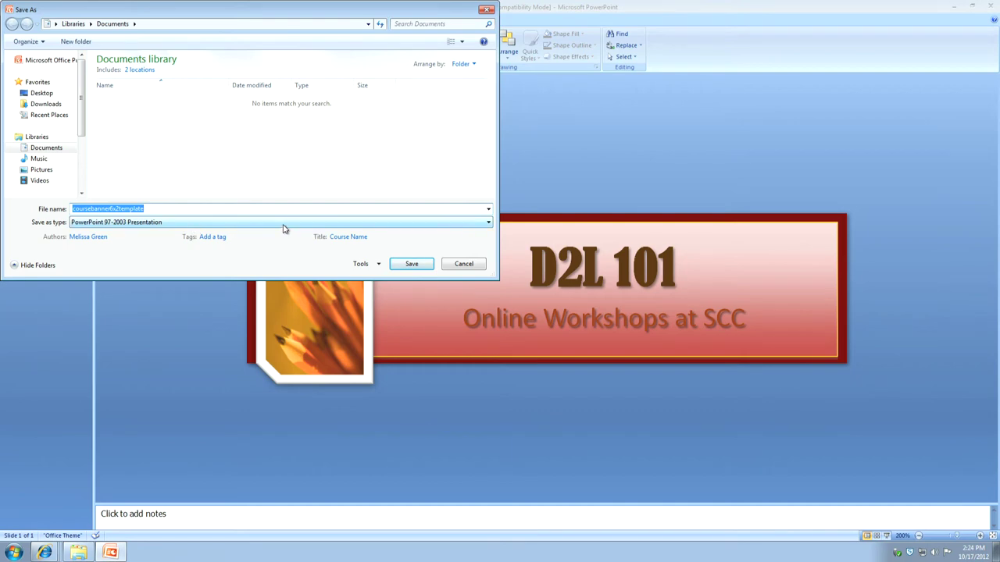
{"action": "left_click", "coordinate": [149, 222]}
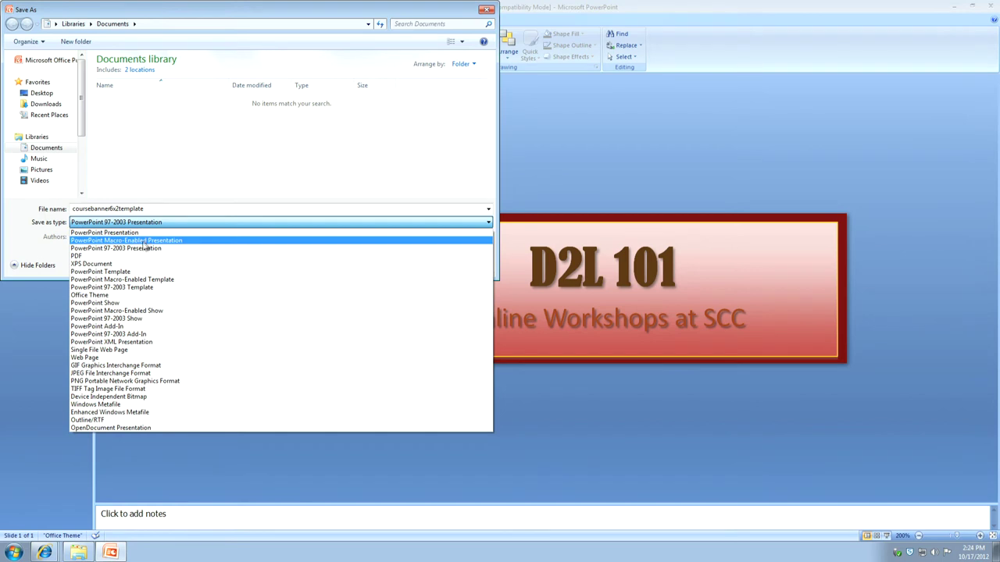
{"action": "left_click", "coordinate": [150, 373]}
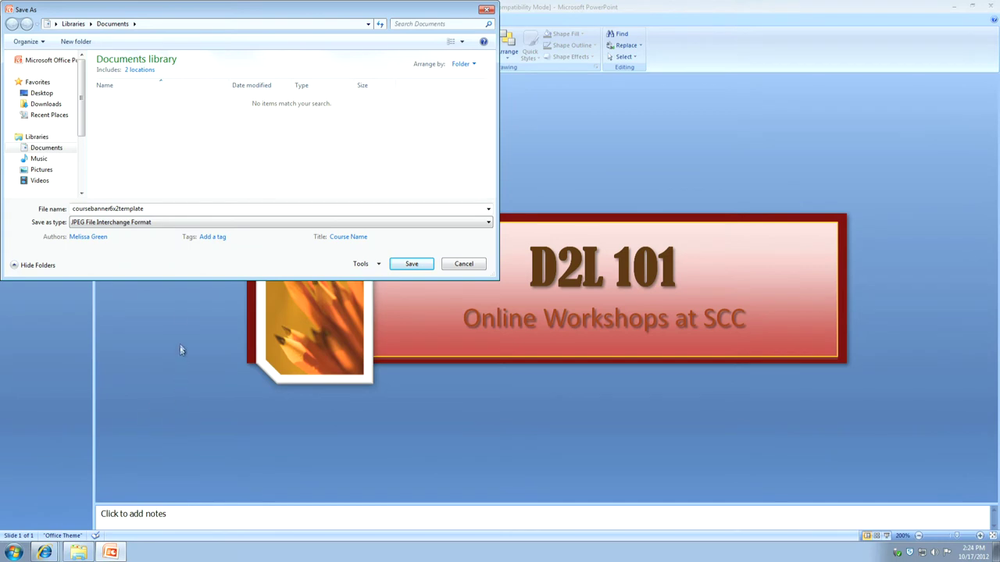
{"action": "double_click", "coordinate": [164, 208]}
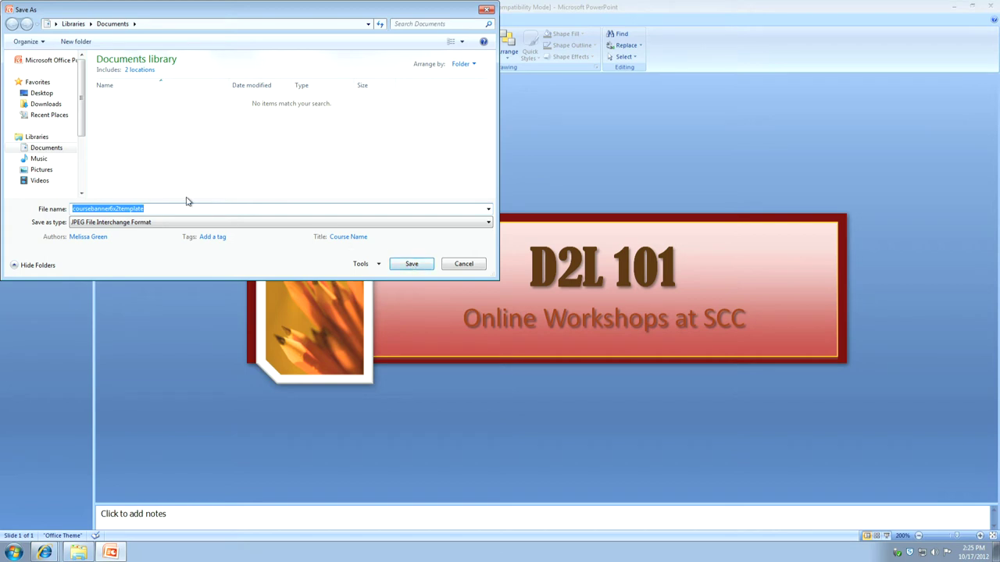
{"action": "type", "text": "D2L 101 Banner"}
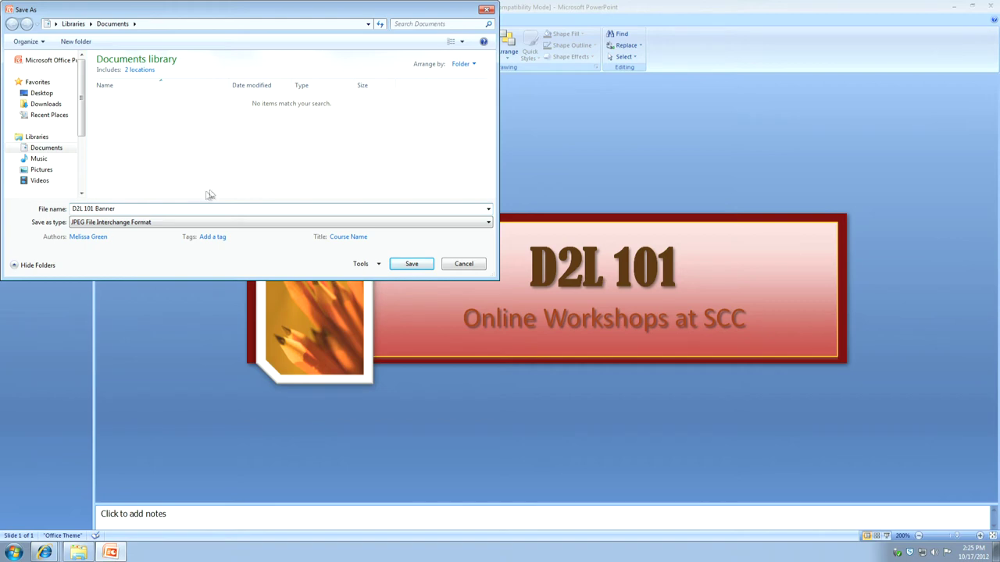
{"action": "left_click", "coordinate": [419, 266]}
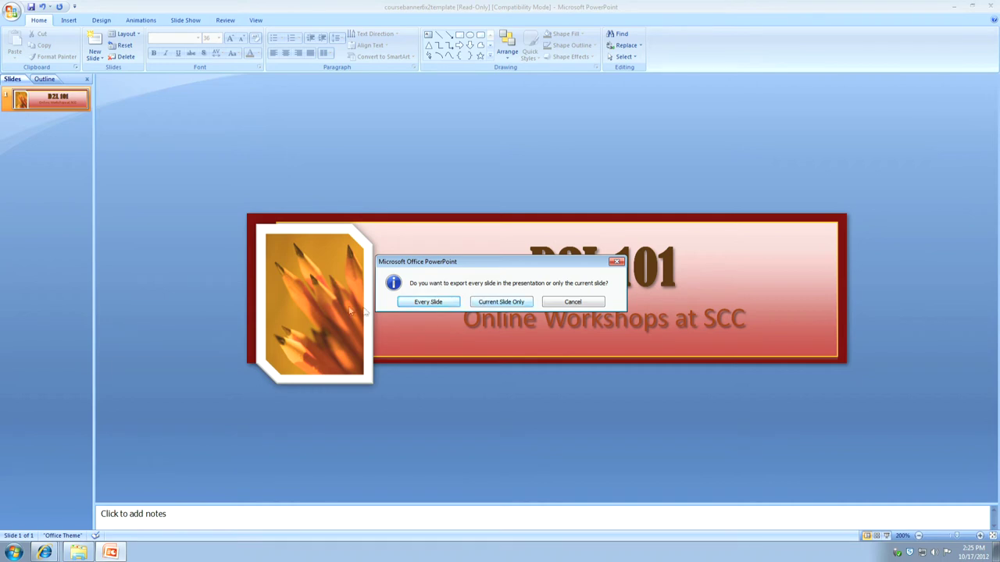
{"action": "left_click", "coordinate": [513, 303]}
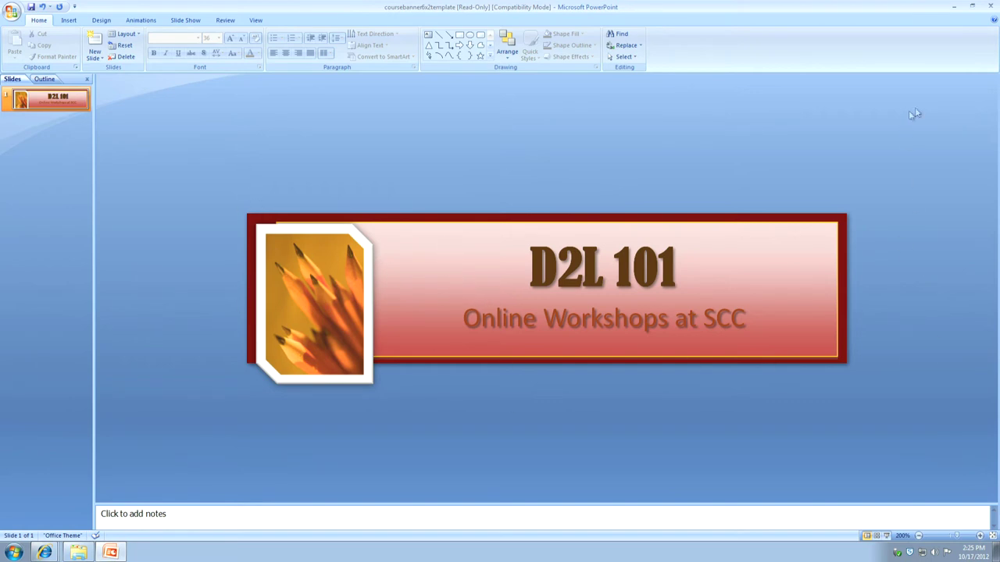
Close PowerPoint without saving the template, and return to the Edit Widget page for the D2L 101 banner in Internet Explorer.
{"action": "left_click", "coordinate": [989, 8]}
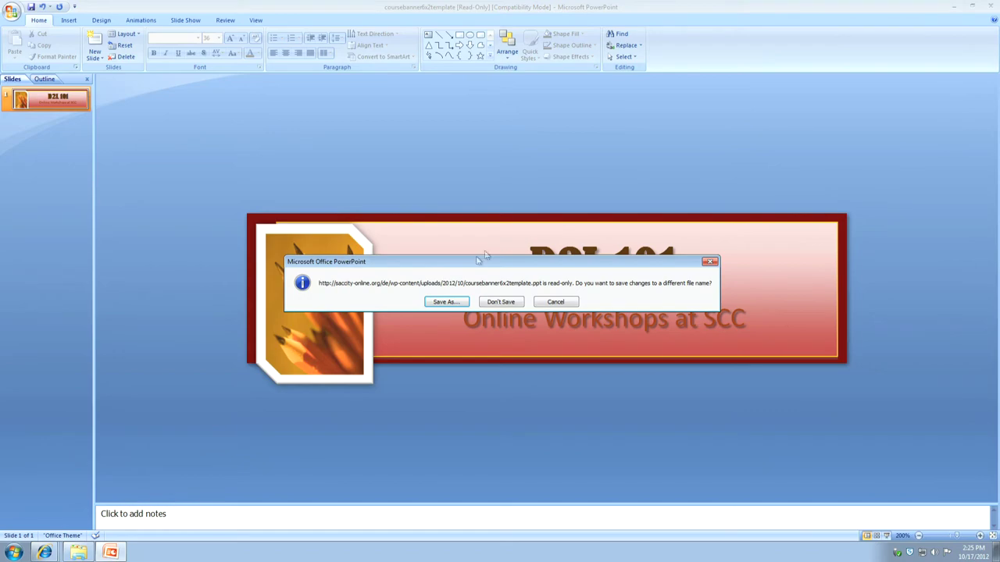
{"action": "left_click", "coordinate": [501, 302]}
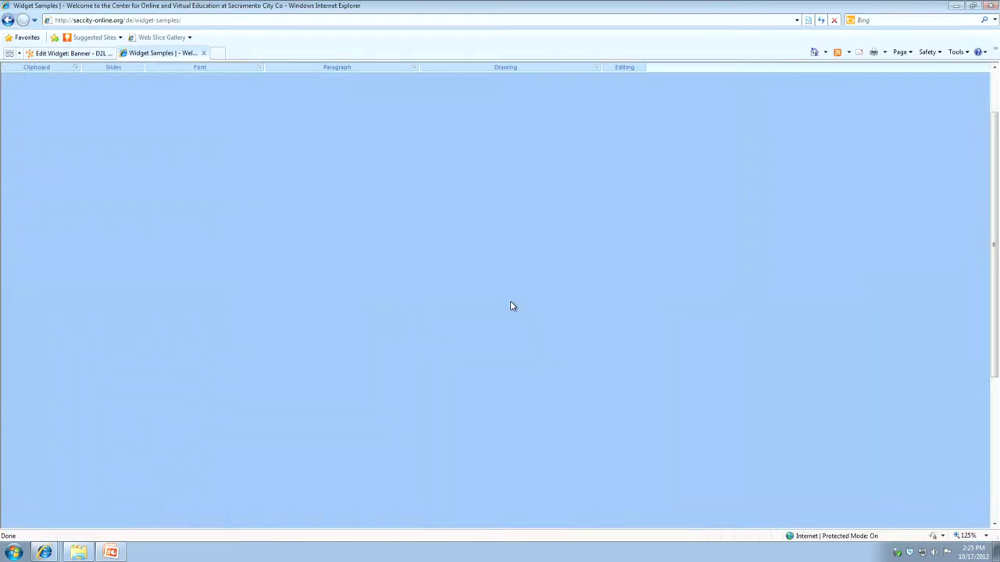
{"action": "left_click", "coordinate": [953, 6]}
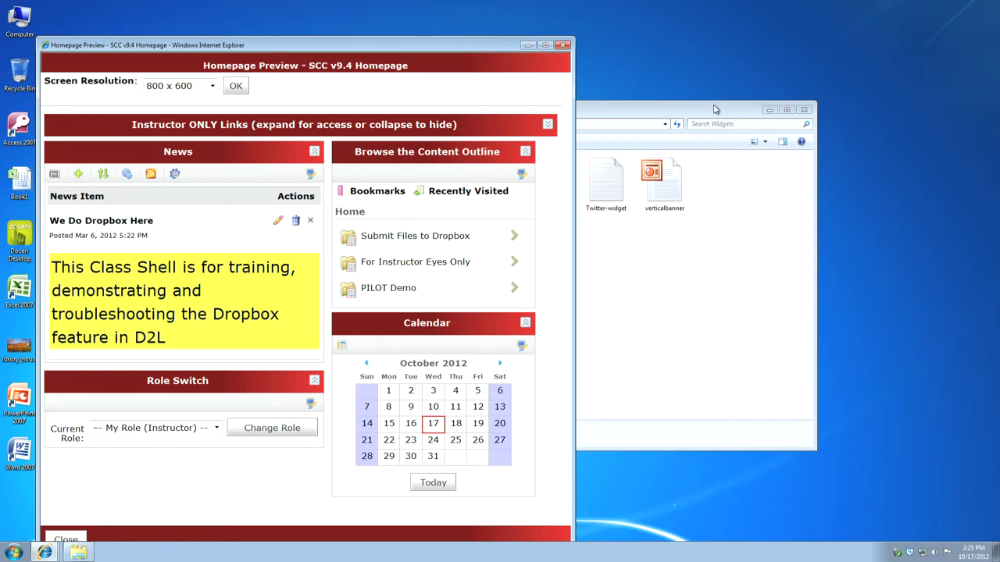
{"action": "left_click", "coordinate": [620, 100]}
{"action": "left_click", "coordinate": [368, 59]}
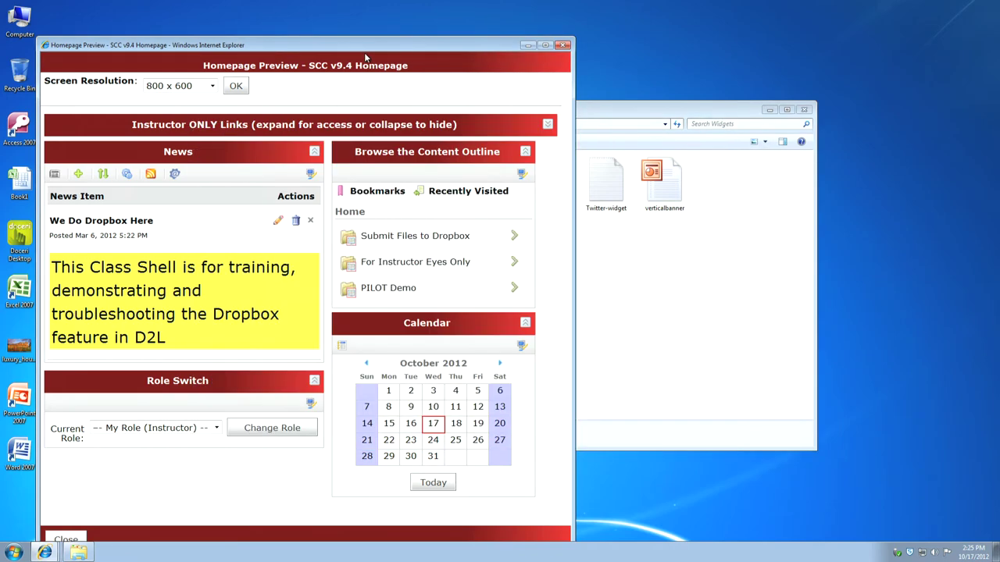
{"action": "mouse_move", "coordinate": [45, 551]}
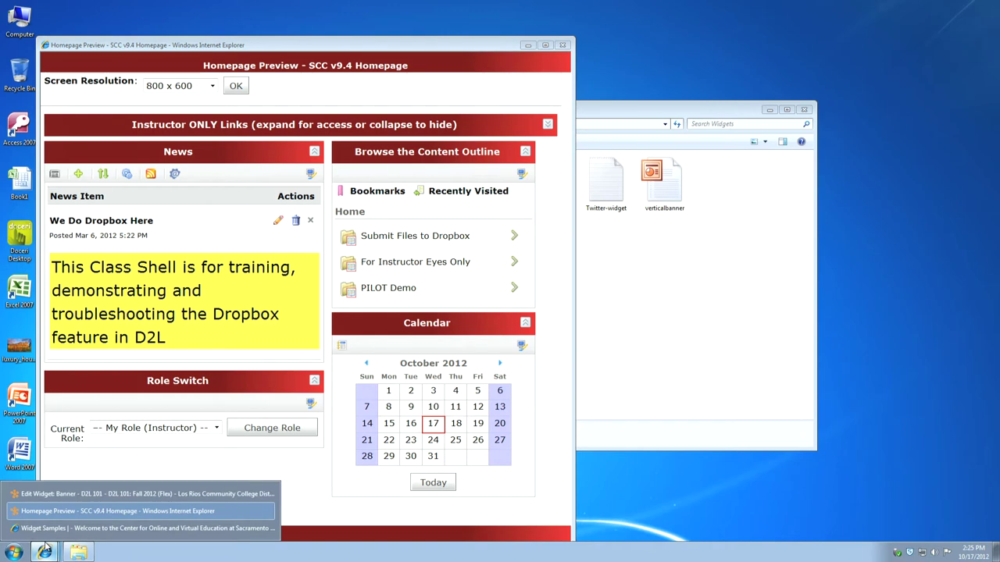
{"action": "left_click", "coordinate": [60, 494]}
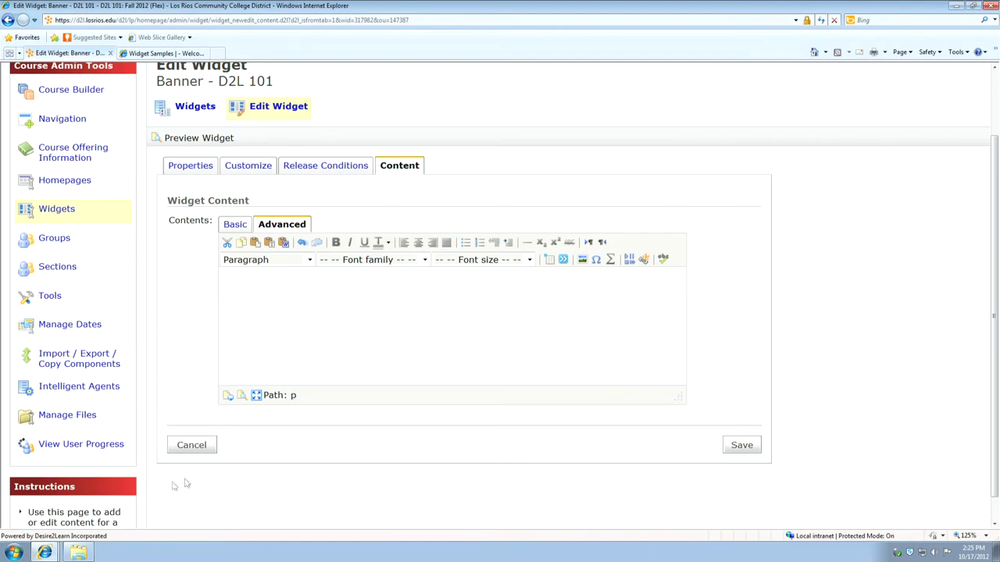
Start inserting an image into the banner widget's content, and choose the D2L 101 Banner file from the Documents library for upload.
{"action": "scroll", "coordinate": [251, 293], "scroll_direction": "up", "scroll_amount": 1}
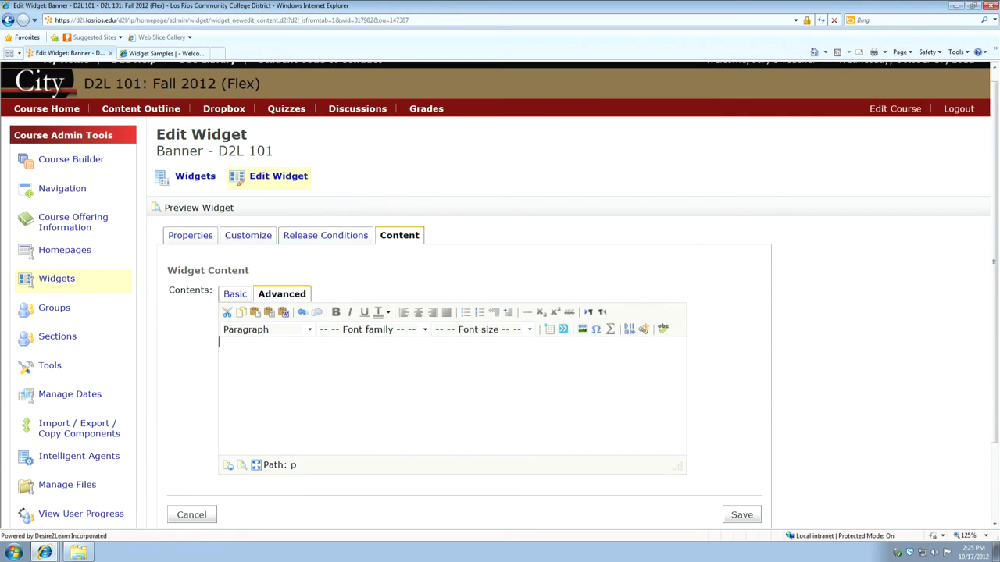
{"action": "left_click", "coordinate": [581, 329]}
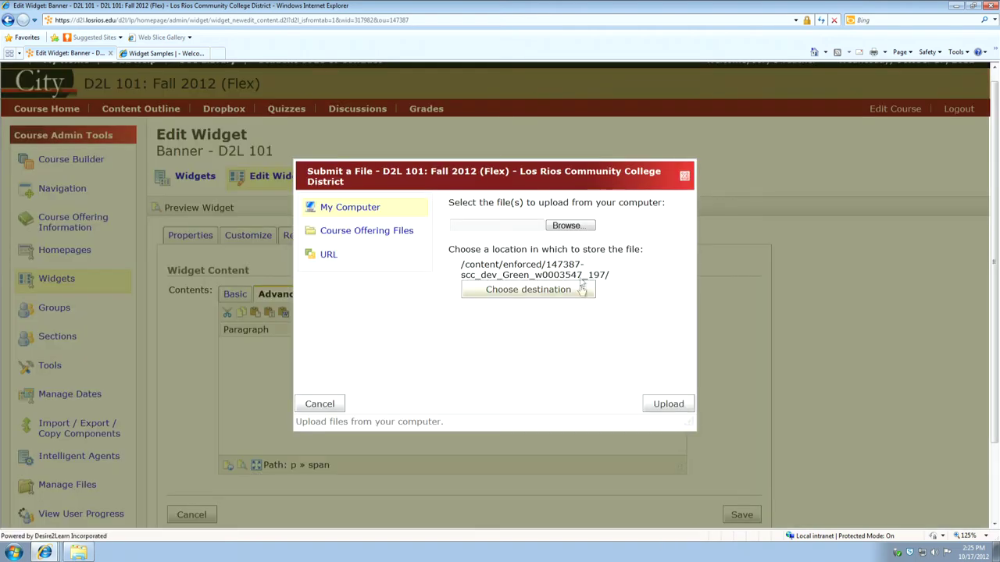
{"action": "left_click", "coordinate": [567, 226]}
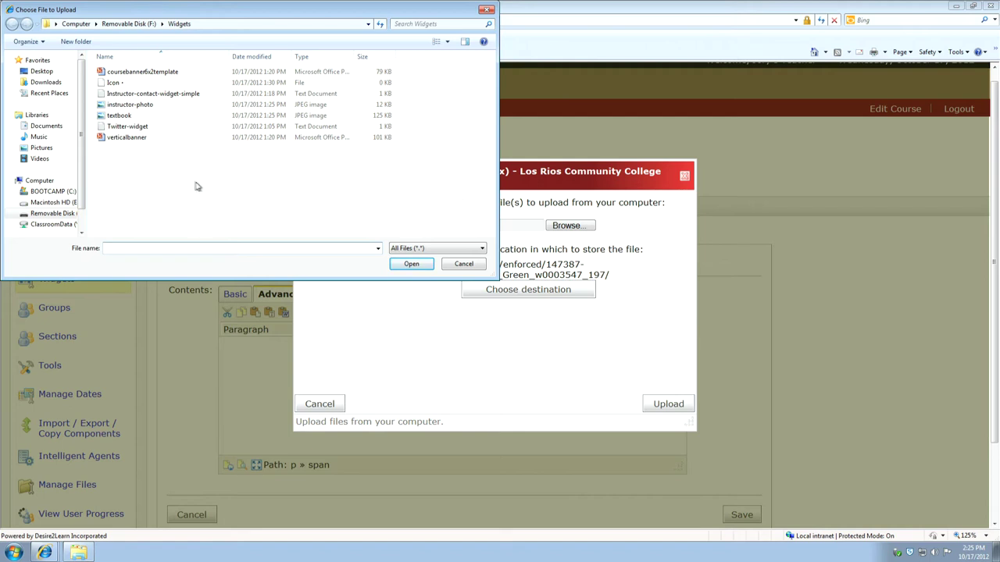
{"action": "left_click", "coordinate": [47, 125]}
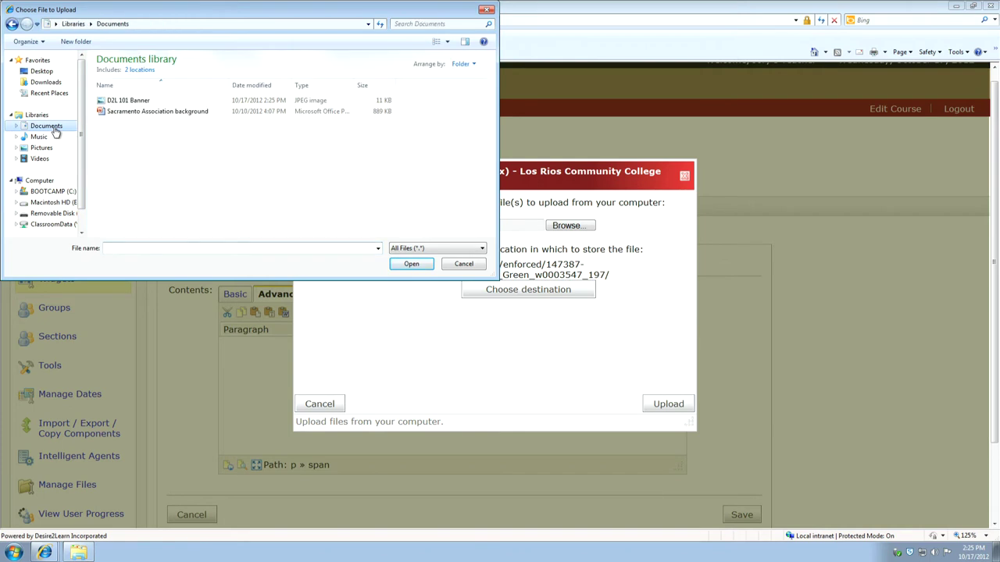
{"action": "left_click", "coordinate": [117, 100]}
{"action": "double_click", "coordinate": [116, 103]}
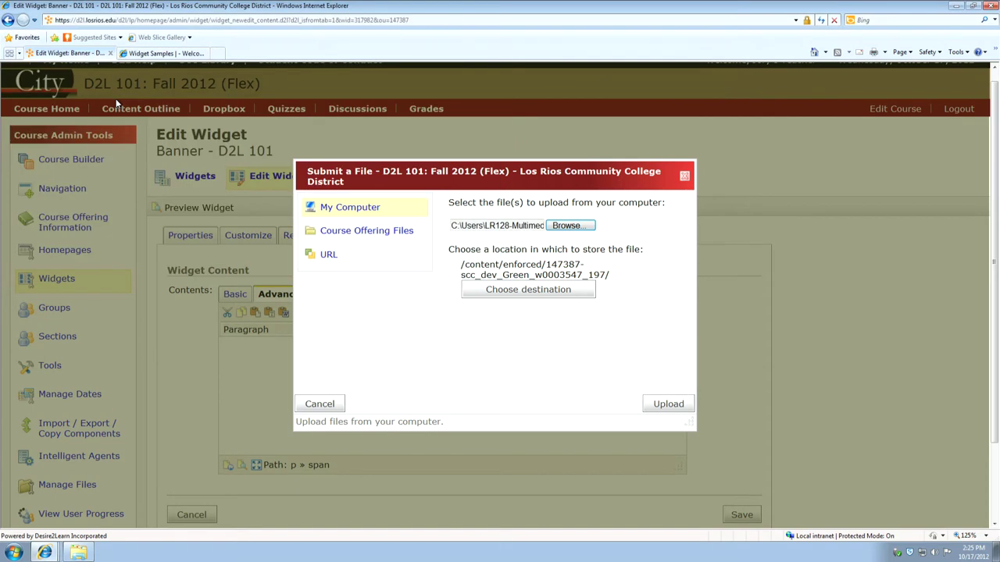
Upload the chosen banner image into the widget content, marking it as decorative.
{"action": "left_click", "coordinate": [652, 403]}
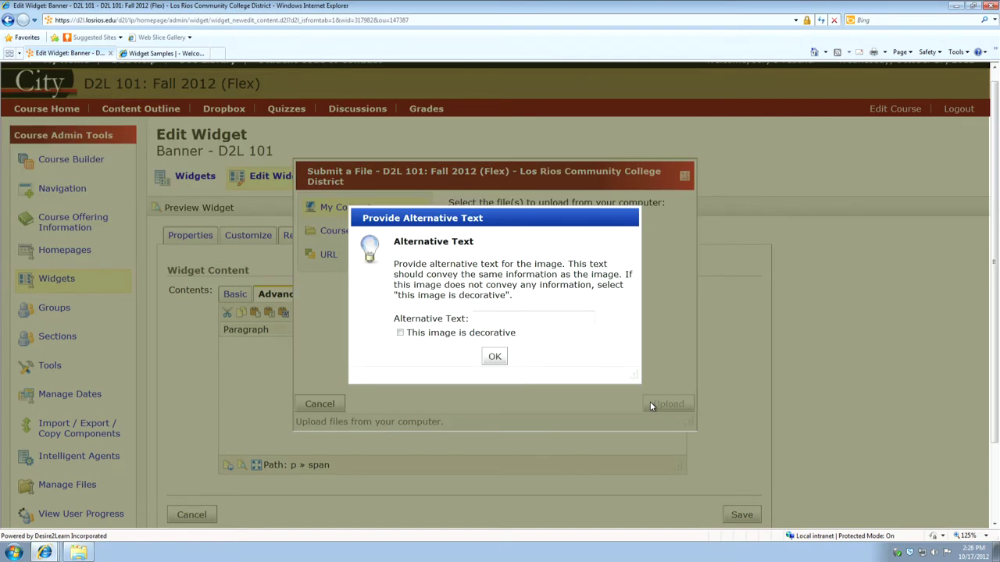
{"action": "left_click", "coordinate": [399, 334]}
{"action": "left_click", "coordinate": [494, 356]}
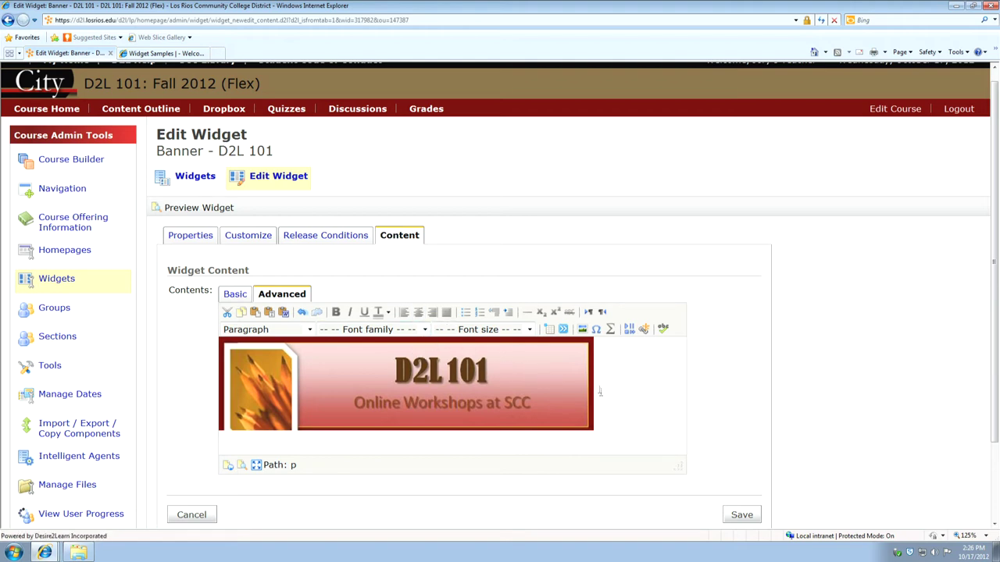
Center the banner image in the widget content and save the widget.
{"action": "left_click", "coordinate": [418, 313]}
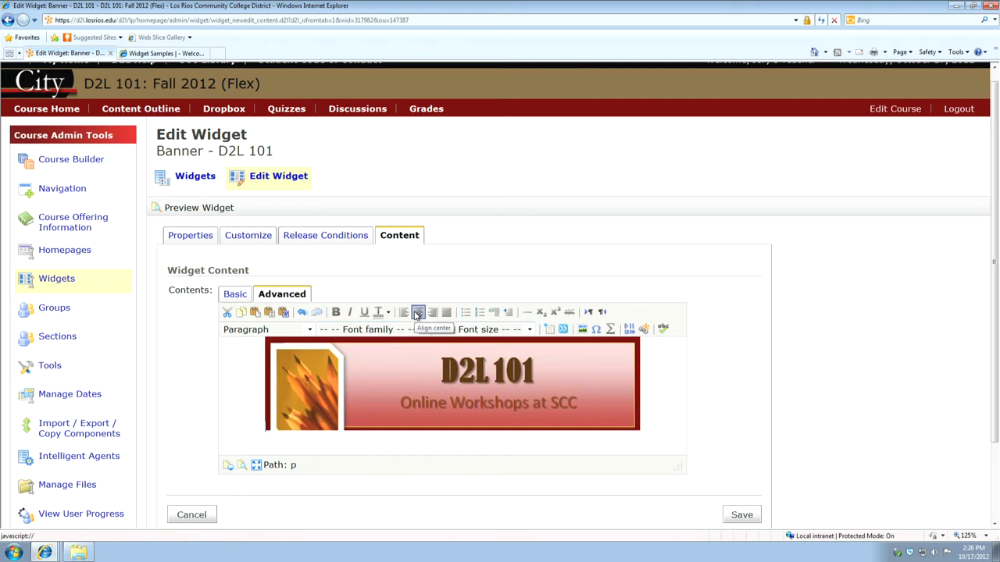
{"action": "left_click", "coordinate": [742, 518]}
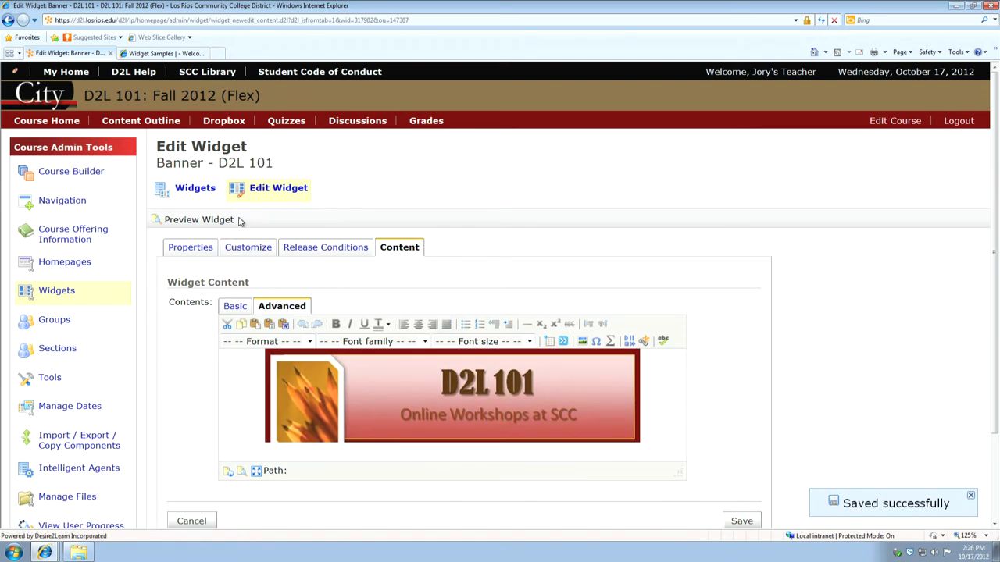
Preview the banner widget in a window widened enough to show the whole image, and close the preview.
{"action": "left_click", "coordinate": [186, 221]}
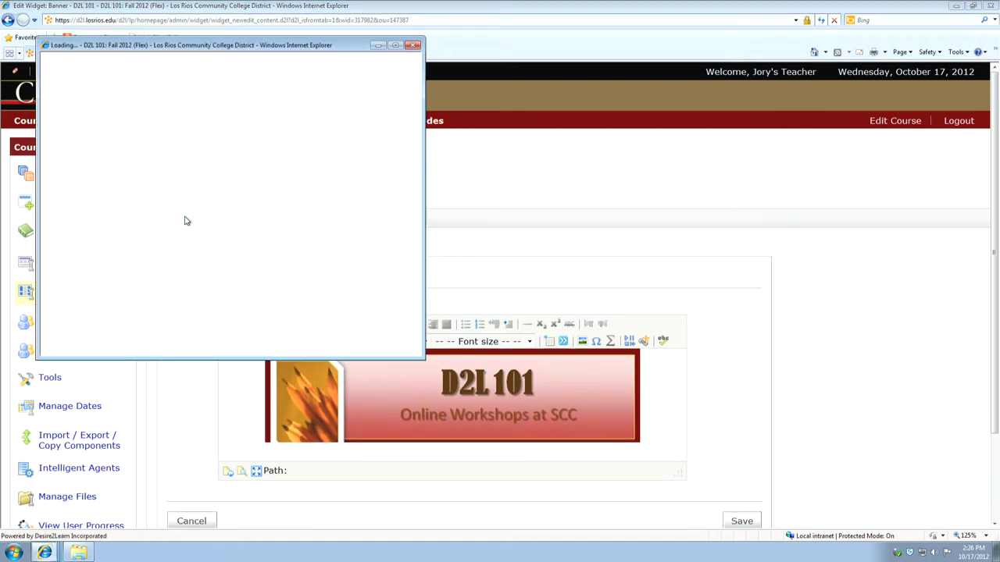
{"action": "left_click_drag", "start_coordinate": [426, 359], "coordinate": [591, 334]}
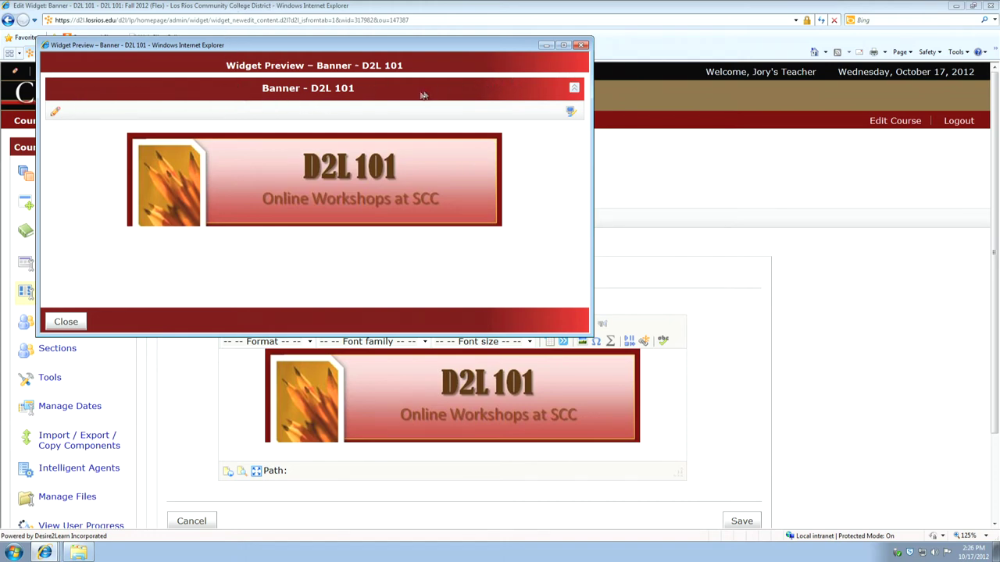
{"action": "left_click", "coordinate": [581, 44]}
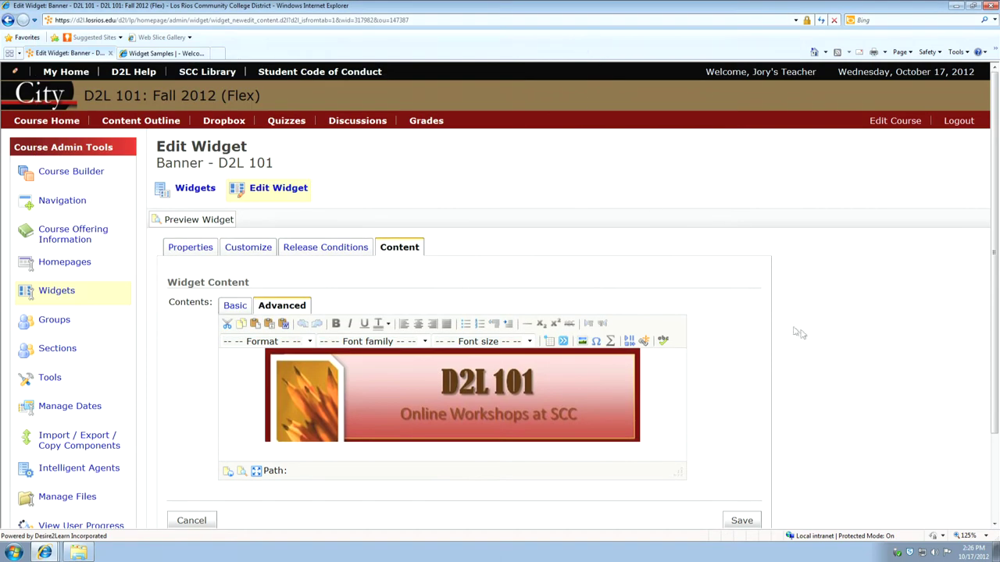
Turn off the banner widget's title bar in its customization settings and save the change.
{"action": "left_click", "coordinate": [248, 253]}
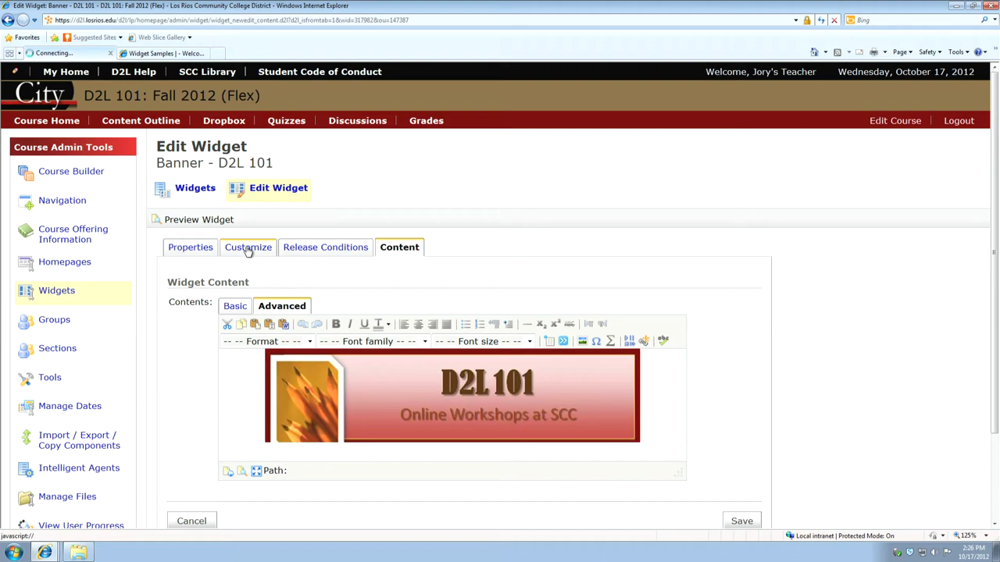
{"action": "scroll", "coordinate": [553, 330], "scroll_direction": "down", "scroll_amount": 3}
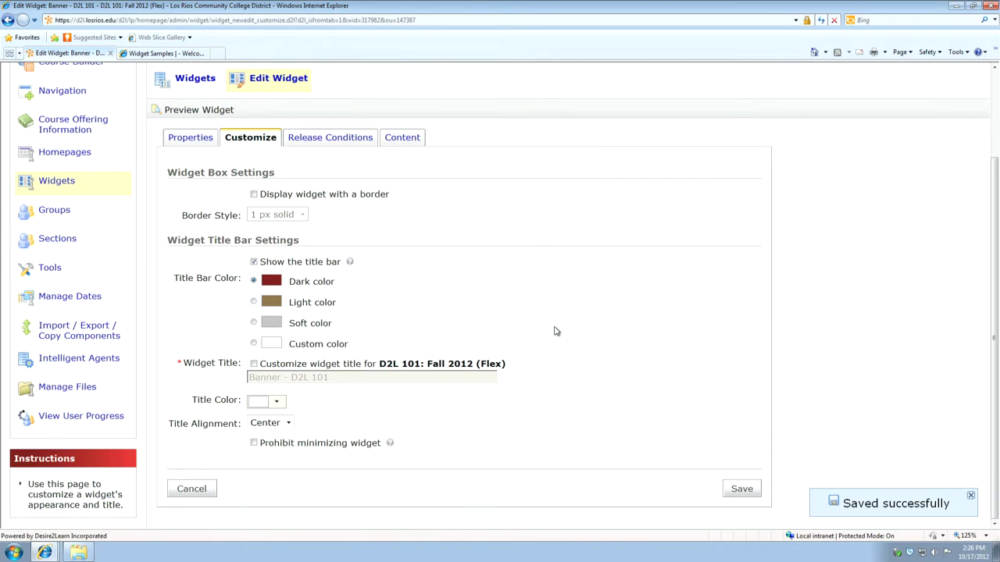
{"action": "scroll", "coordinate": [555, 331], "scroll_direction": "up", "scroll_amount": 2}
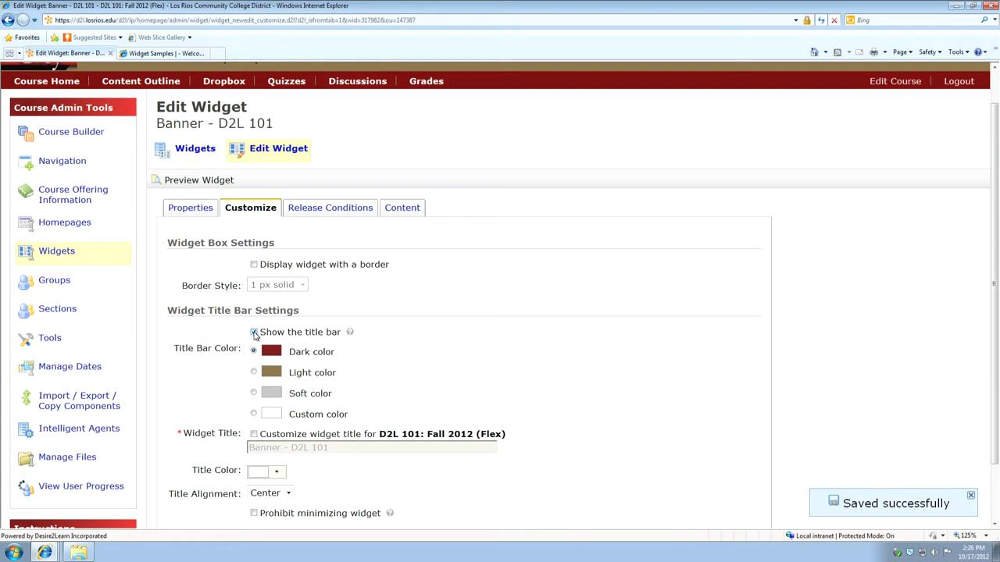
{"action": "left_click", "coordinate": [254, 332]}
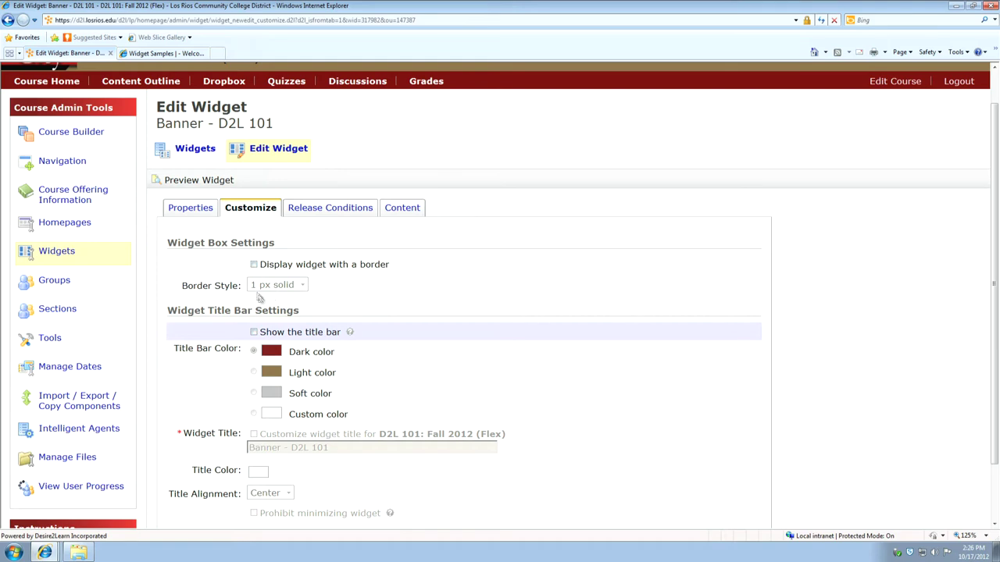
{"action": "scroll", "coordinate": [738, 410], "scroll_direction": "down", "scroll_amount": 2}
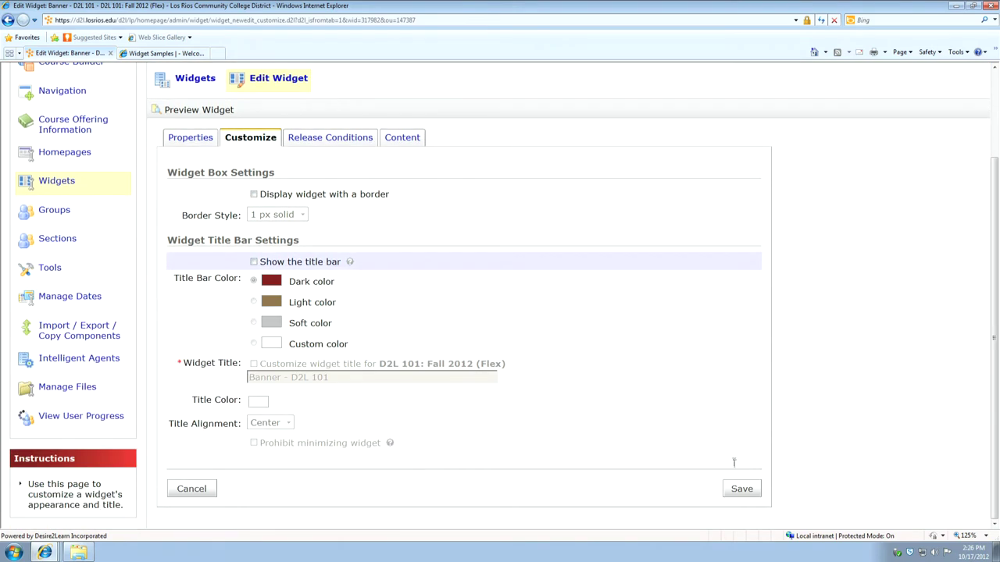
{"action": "left_click", "coordinate": [741, 489]}
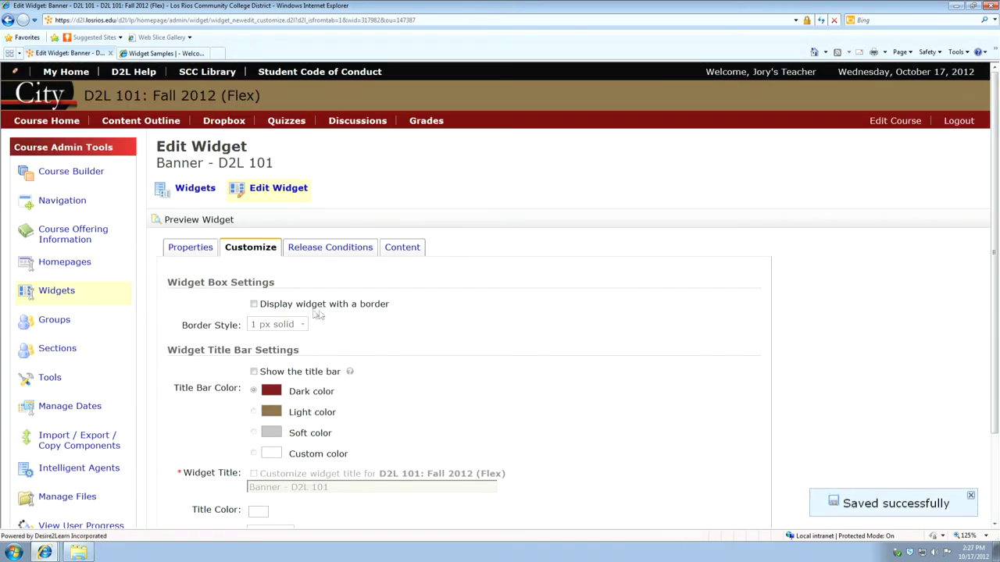
Preview the banner widget without its title bar in an enlarged window, close the preview, and save the settings again.
{"action": "left_click", "coordinate": [201, 221]}
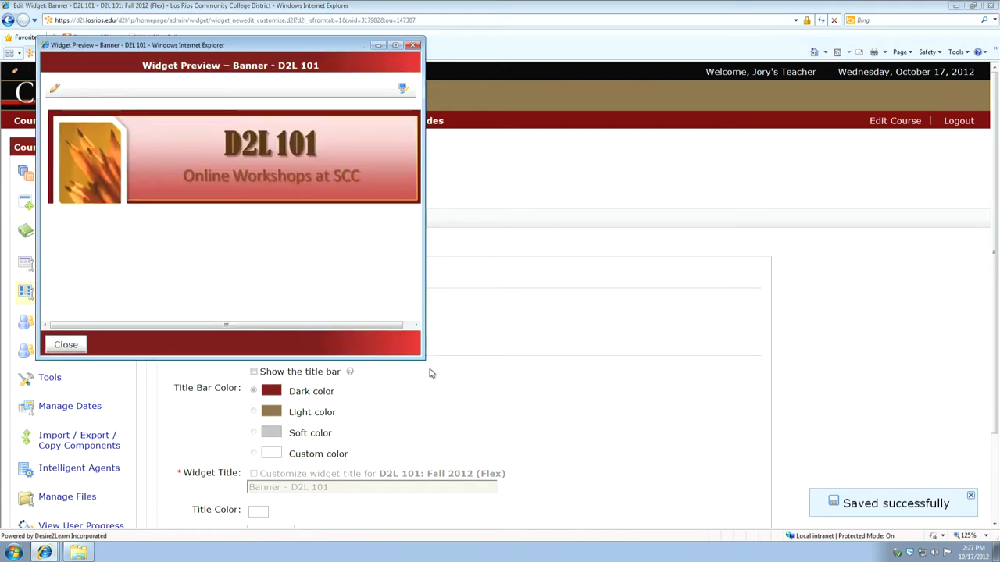
{"action": "left_click_drag", "start_coordinate": [427, 361], "coordinate": [997, 434]}
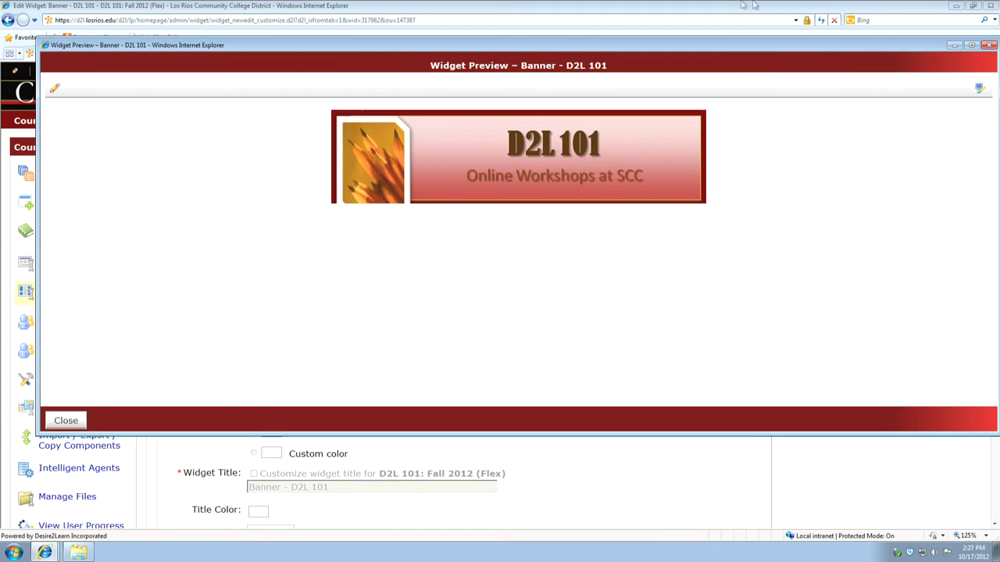
{"action": "left_click", "coordinate": [66, 422]}
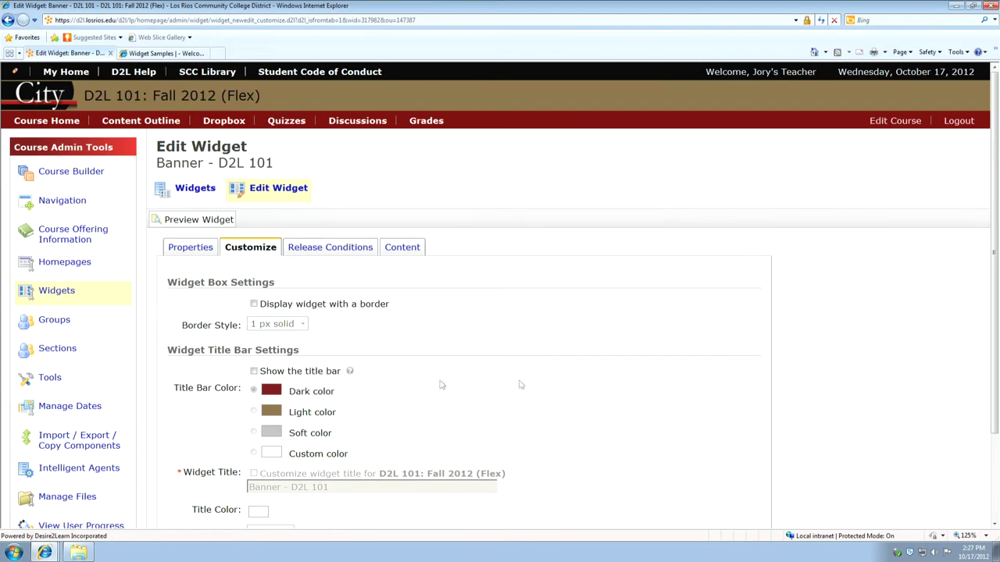
{"action": "scroll", "coordinate": [910, 328], "scroll_direction": "down", "scroll_amount": 3}
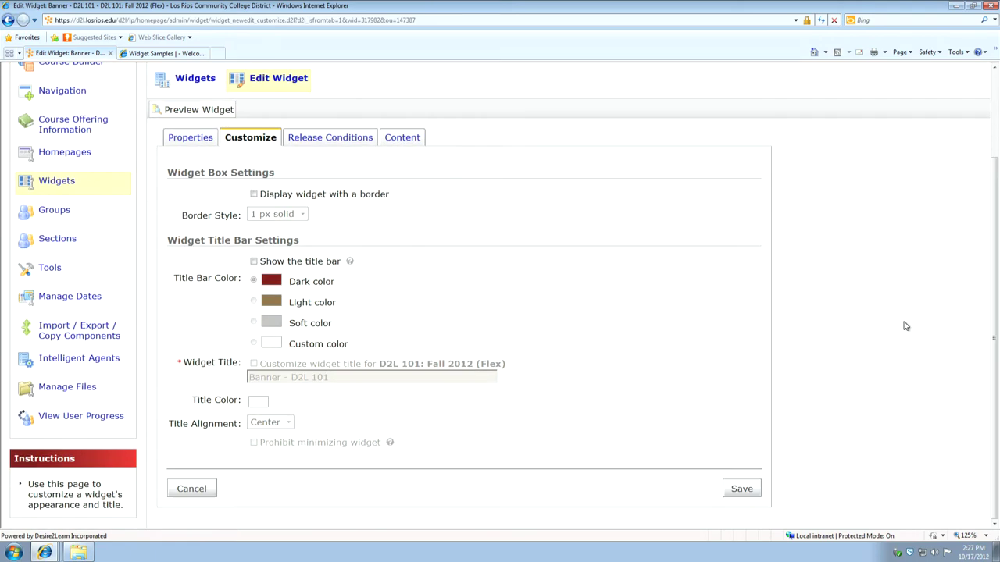
{"action": "left_click", "coordinate": [741, 489]}
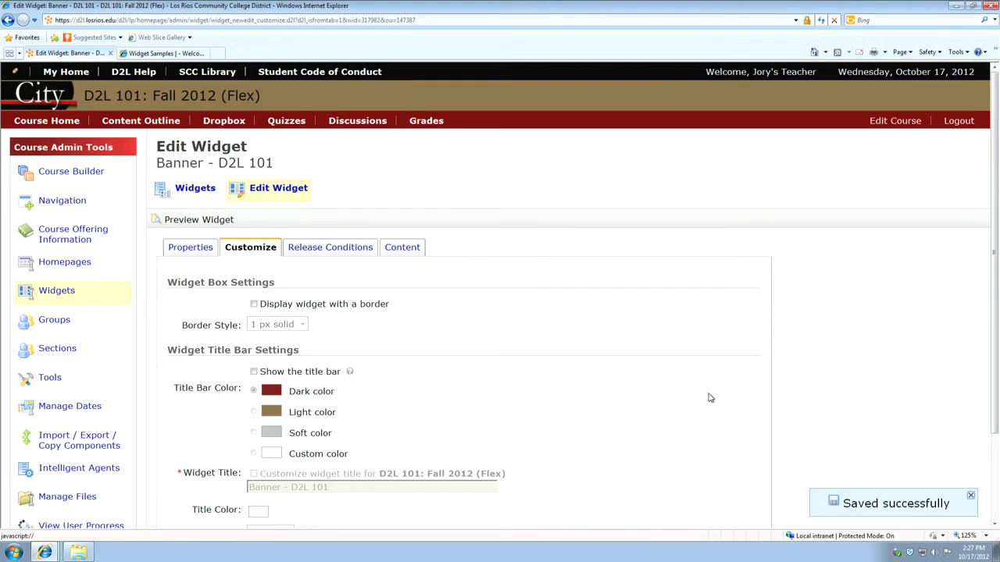
Open the active SCC v9.4 Homepage for editing from the course administration page and show its content layout.
{"action": "left_click", "coordinate": [892, 123]}
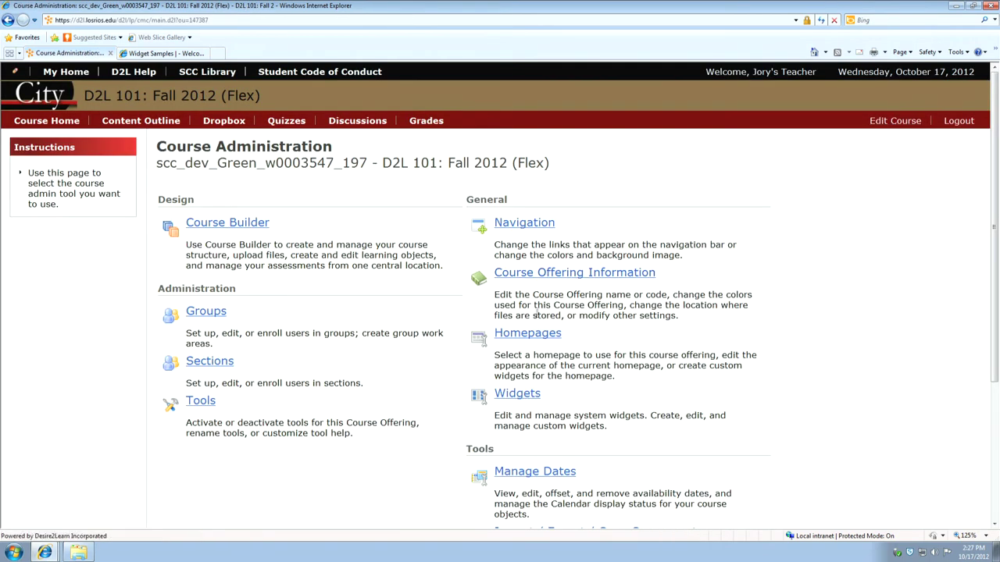
{"action": "left_click", "coordinate": [534, 335]}
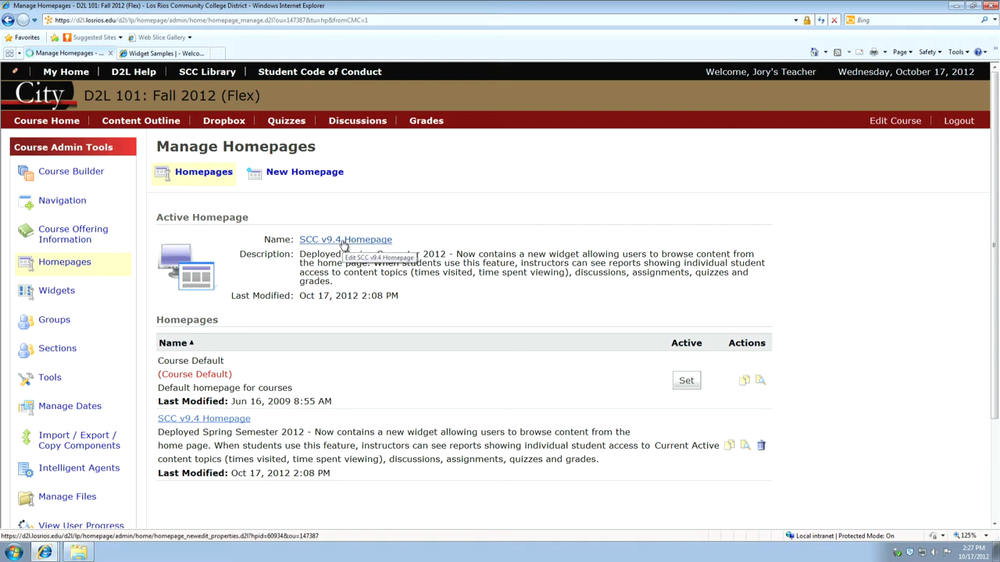
{"action": "left_click", "coordinate": [344, 242]}
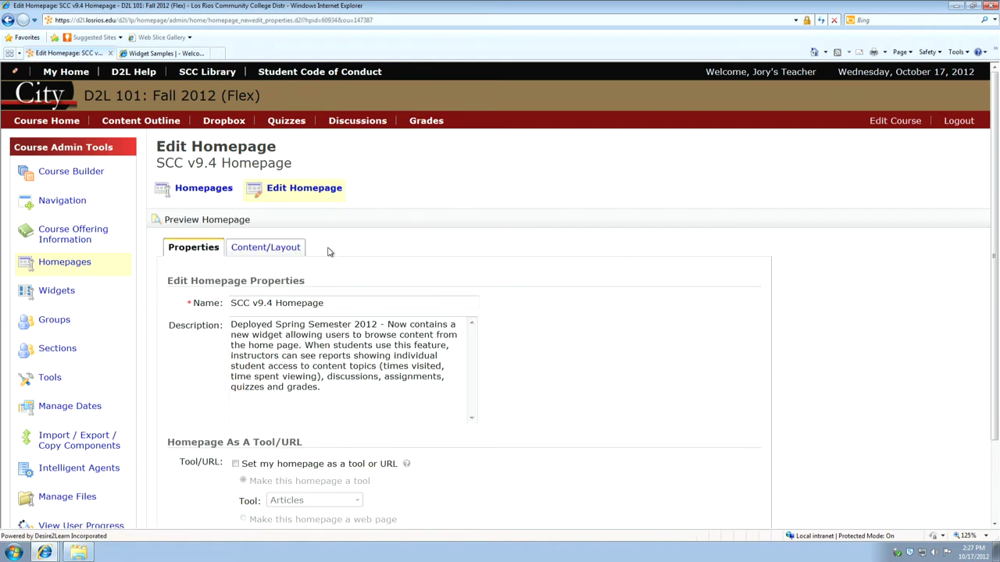
{"action": "left_click", "coordinate": [259, 248]}
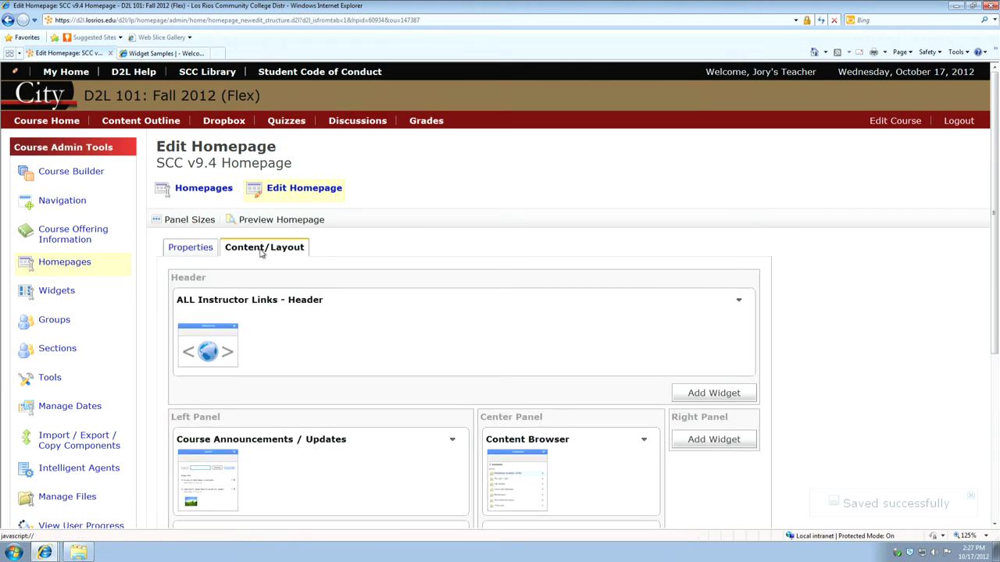
Add the Banner - D2L 101 widget to the homepage's Header panel and move it above the ALL Instructor Links - Header widget.
{"action": "scroll", "coordinate": [570, 249], "scroll_direction": "down", "scroll_amount": 1}
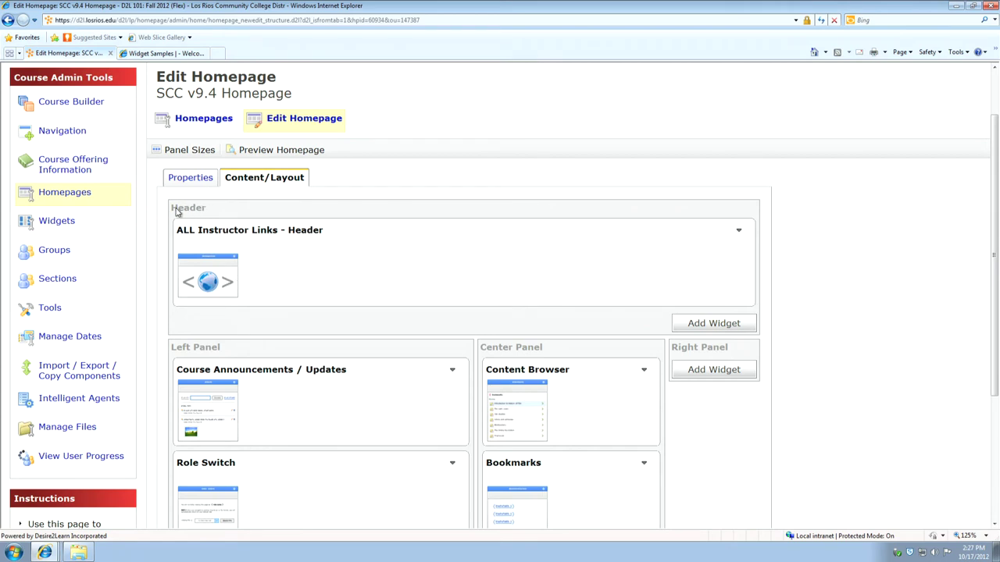
{"action": "left_click", "coordinate": [728, 324]}
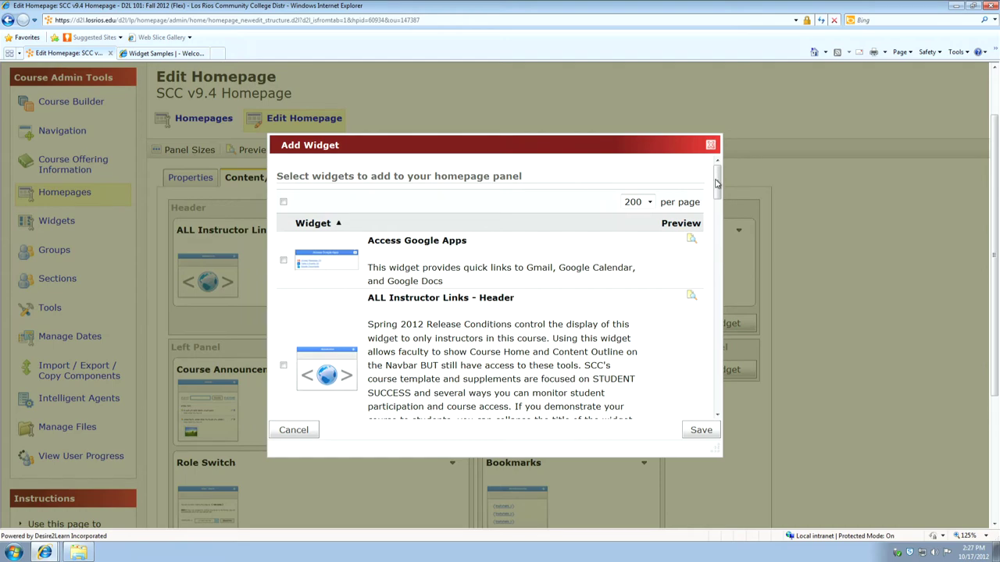
{"action": "left_click_drag", "start_coordinate": [717, 183], "coordinate": [717, 212]}
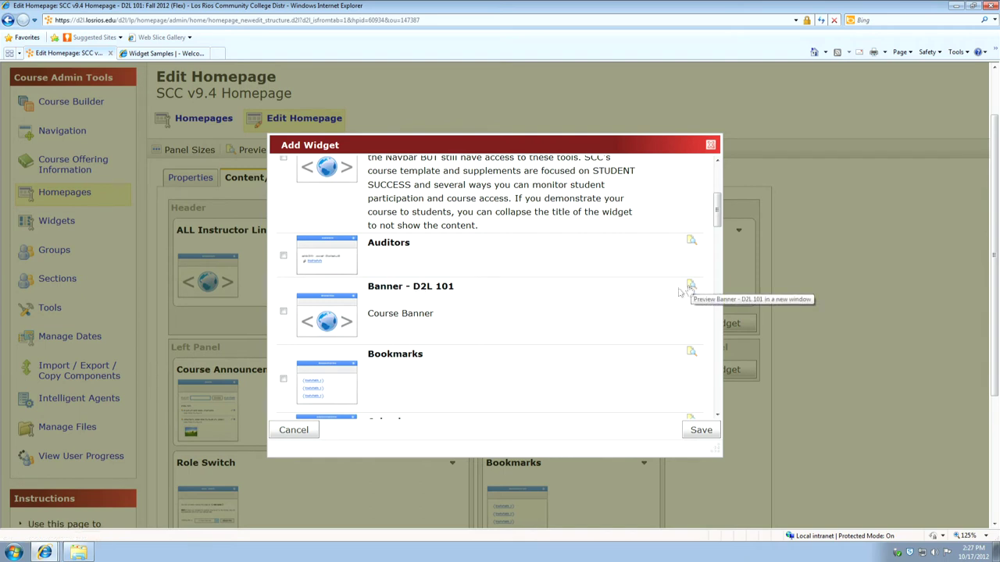
{"action": "left_click", "coordinate": [283, 311]}
{"action": "left_click", "coordinate": [703, 431]}
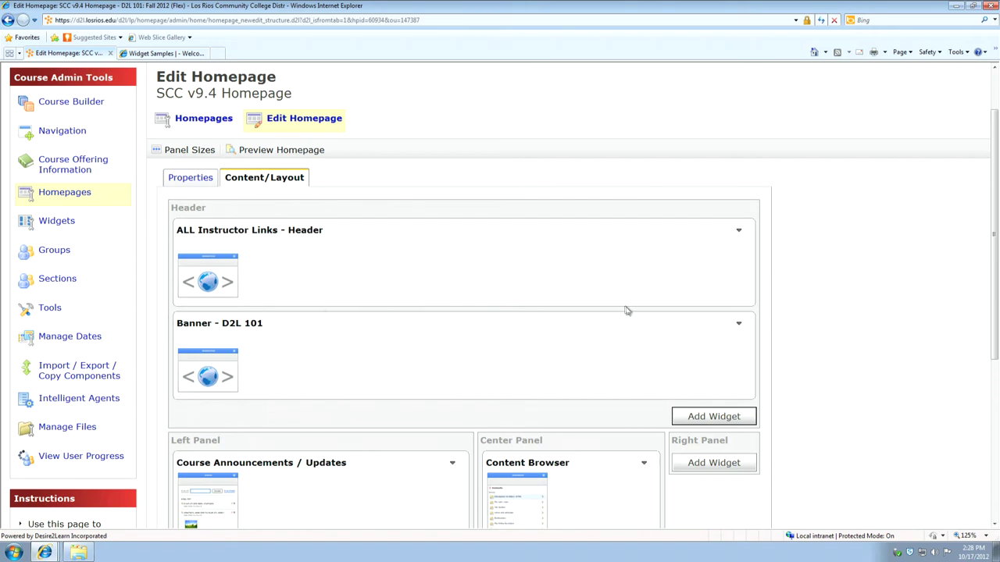
{"action": "left_click", "coordinate": [739, 323]}
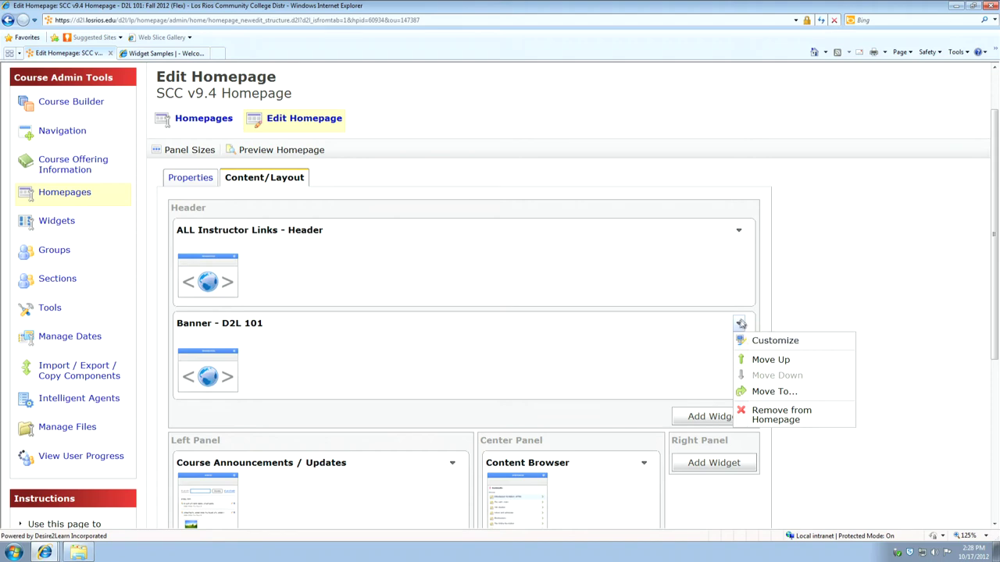
{"action": "left_click", "coordinate": [761, 360]}
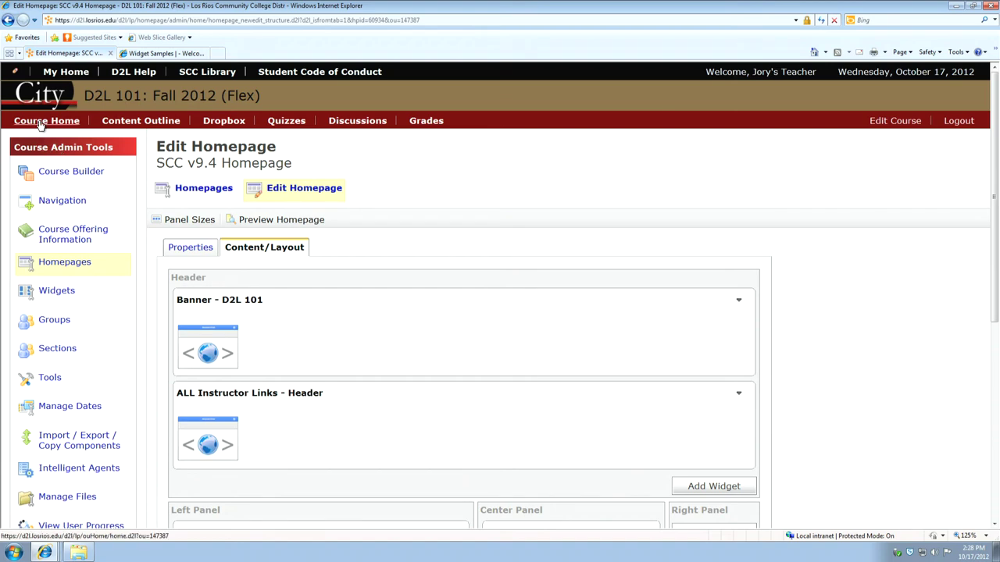
Open the course home page to check the banner, and expand and collapse the Instructor ONLY Links widget.
{"action": "left_click", "coordinate": [40, 124]}
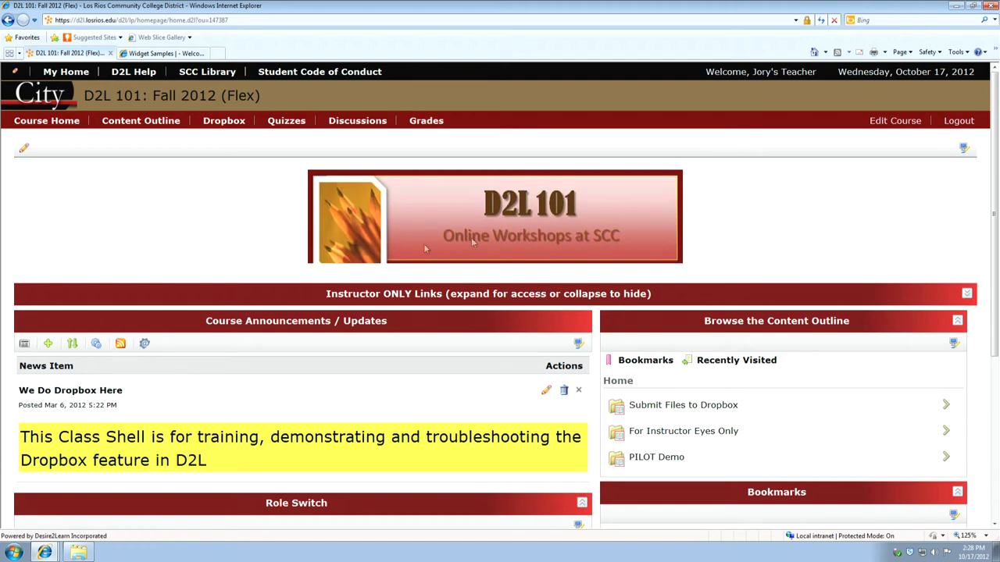
{"action": "left_click", "coordinate": [967, 293]}
{"action": "left_click", "coordinate": [967, 292]}
Use Role Switch to view the course home page as a Student.
{"action": "scroll", "coordinate": [781, 259], "scroll_direction": "down", "scroll_amount": 3}
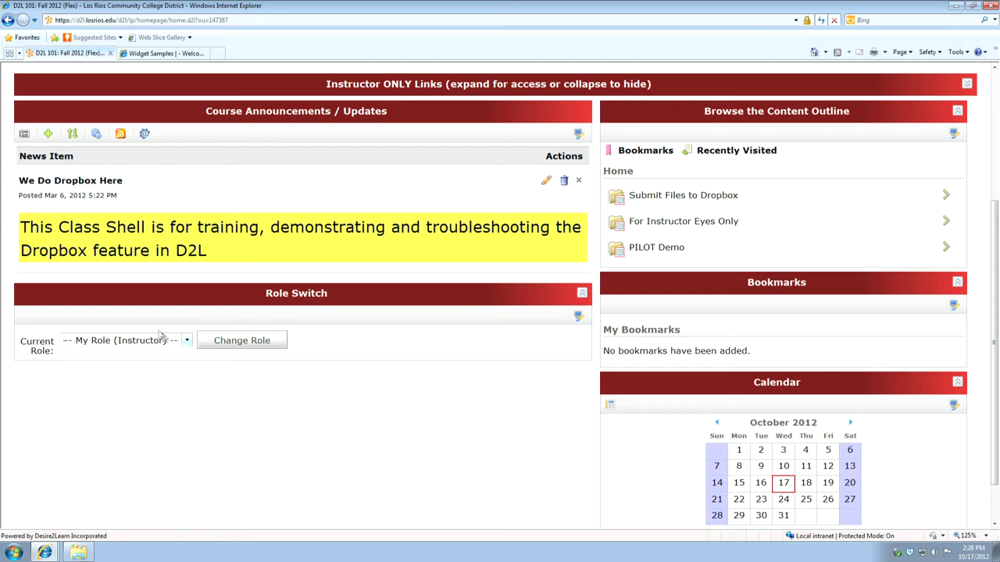
{"action": "left_click", "coordinate": [85, 341]}
{"action": "left_click", "coordinate": [91, 362]}
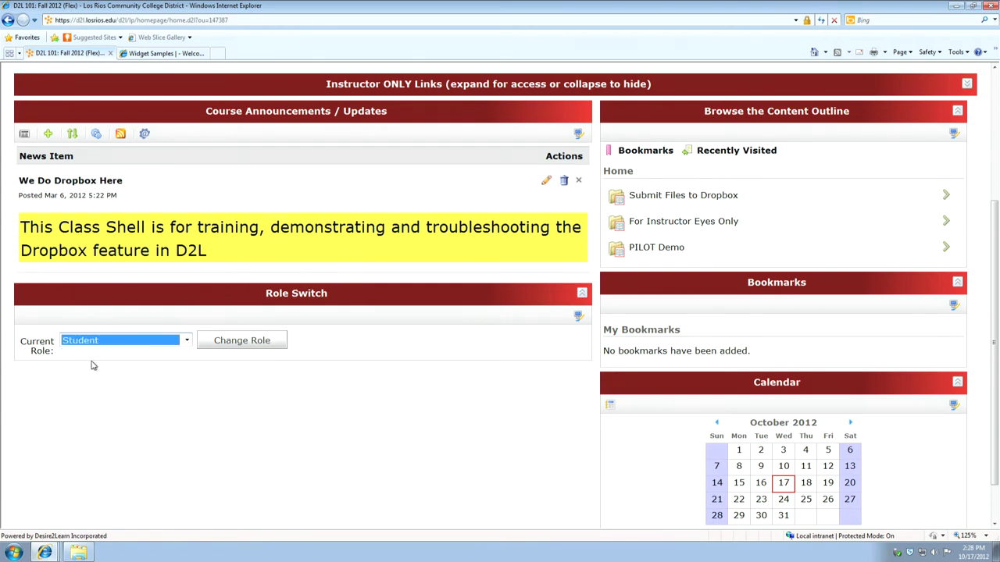
{"action": "left_click", "coordinate": [240, 344]}
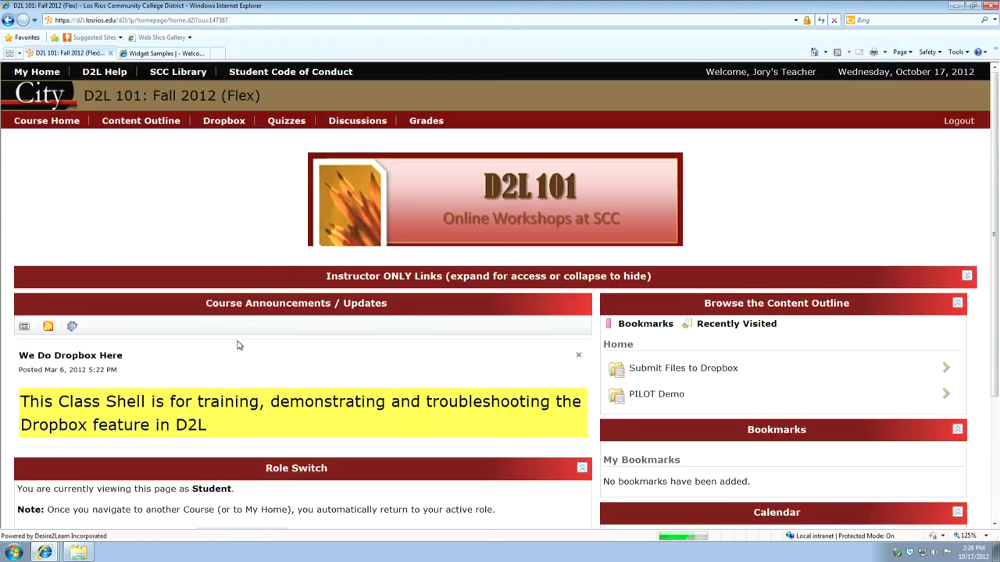
Change the role in Role Switch back to My Role (Instructor).
{"action": "scroll", "coordinate": [570, 344], "scroll_direction": "down", "scroll_amount": 3}
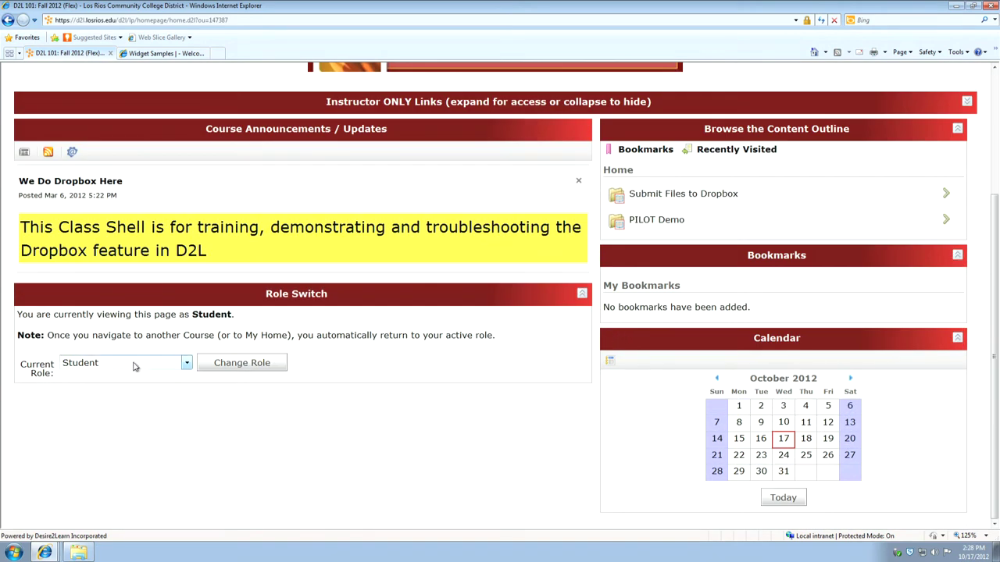
{"action": "left_click", "coordinate": [136, 364]}
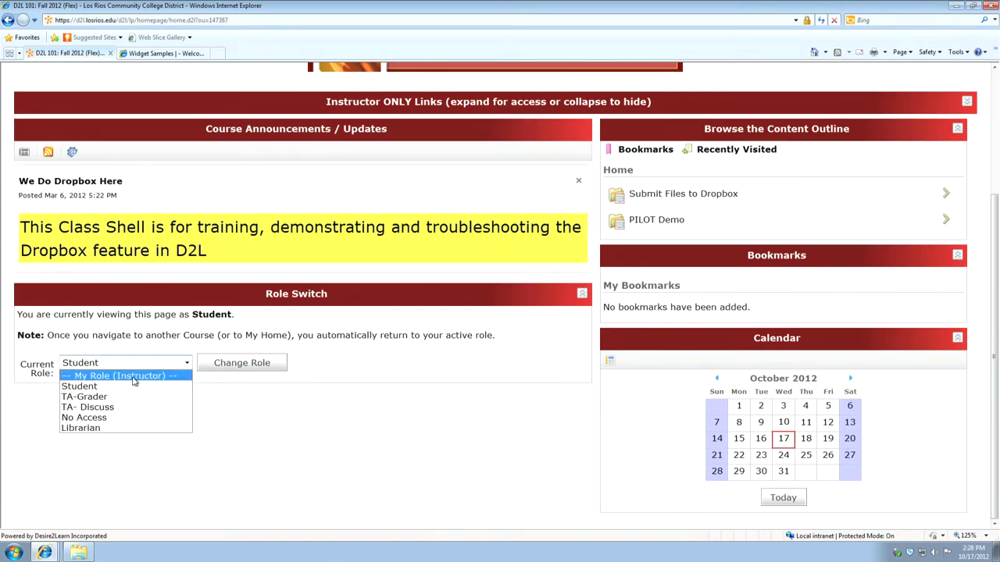
{"action": "left_click", "coordinate": [134, 377]}
{"action": "left_click", "coordinate": [237, 364]}
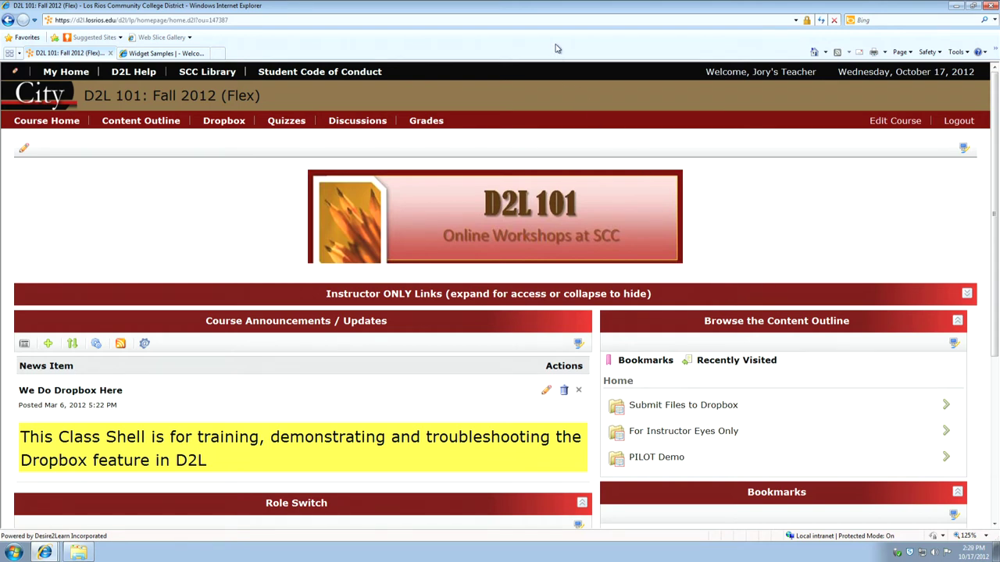
Switch to the Widget Samples page in Internet Explorer and open the Vertical banner template, verticalbanner.ppt, in PowerPoint.
{"action": "left_click", "coordinate": [45, 553]}
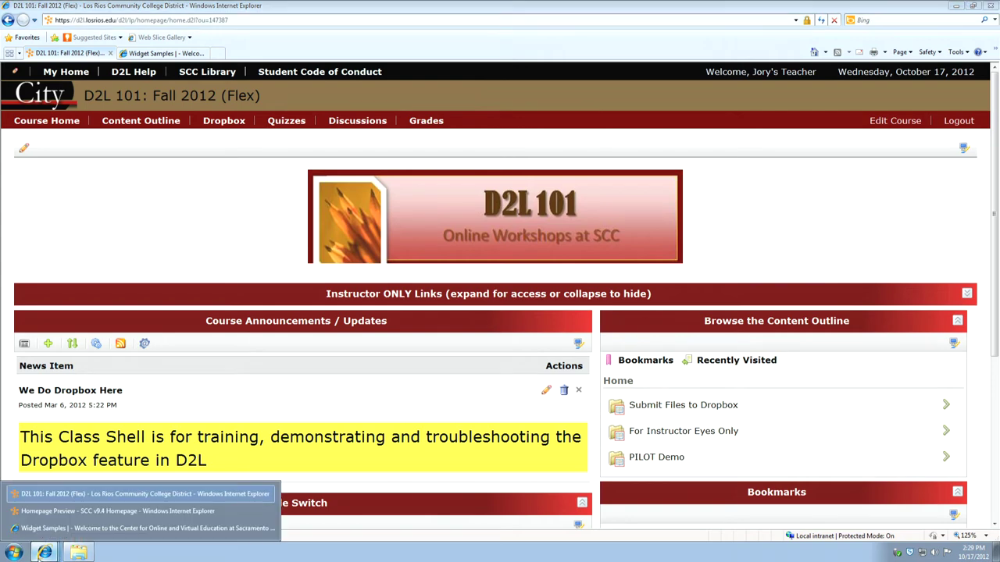
{"action": "left_click", "coordinate": [51, 530]}
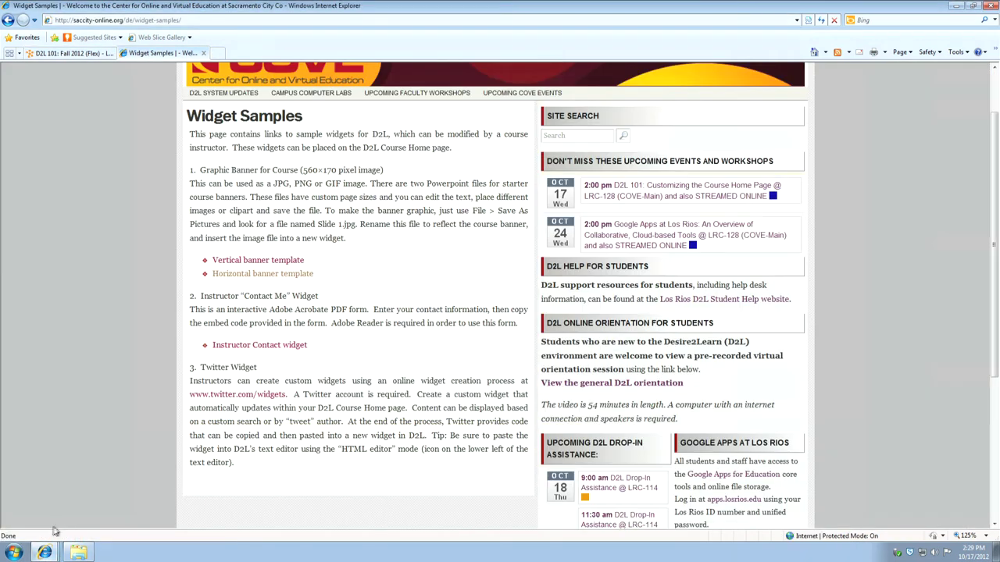
{"action": "left_click", "coordinate": [267, 275]}
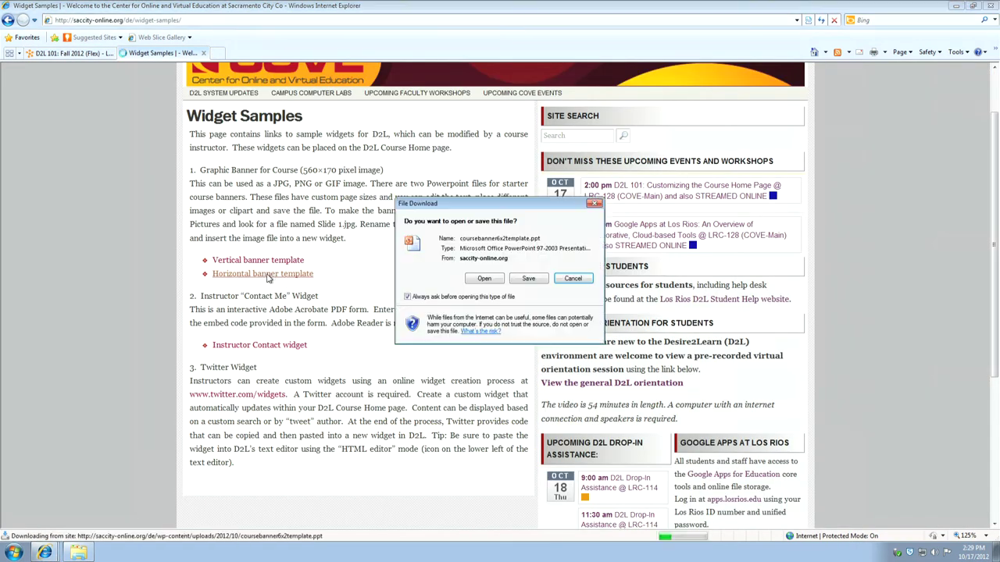
{"action": "left_click", "coordinate": [572, 278]}
{"action": "left_click", "coordinate": [258, 263]}
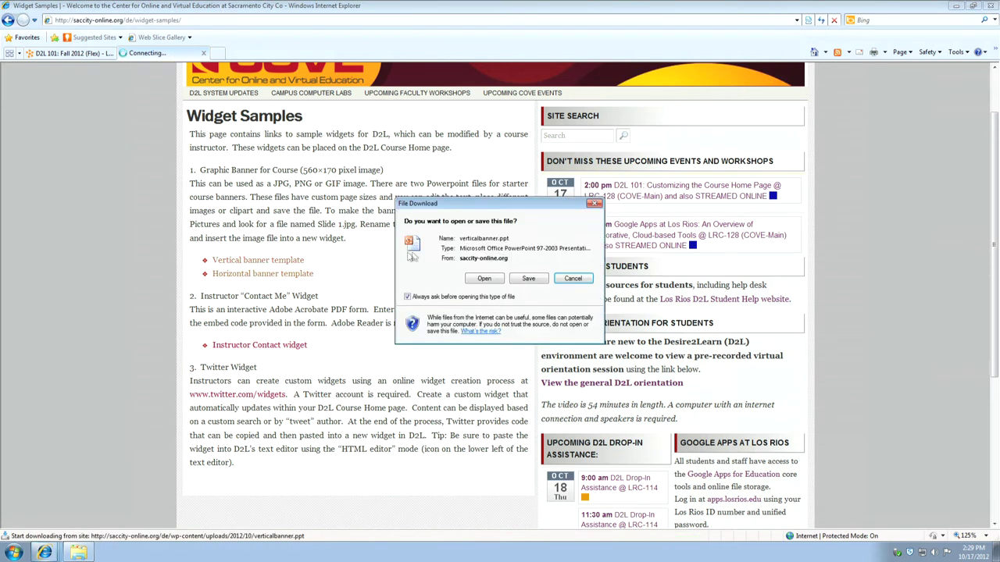
{"action": "left_click", "coordinate": [486, 278]}
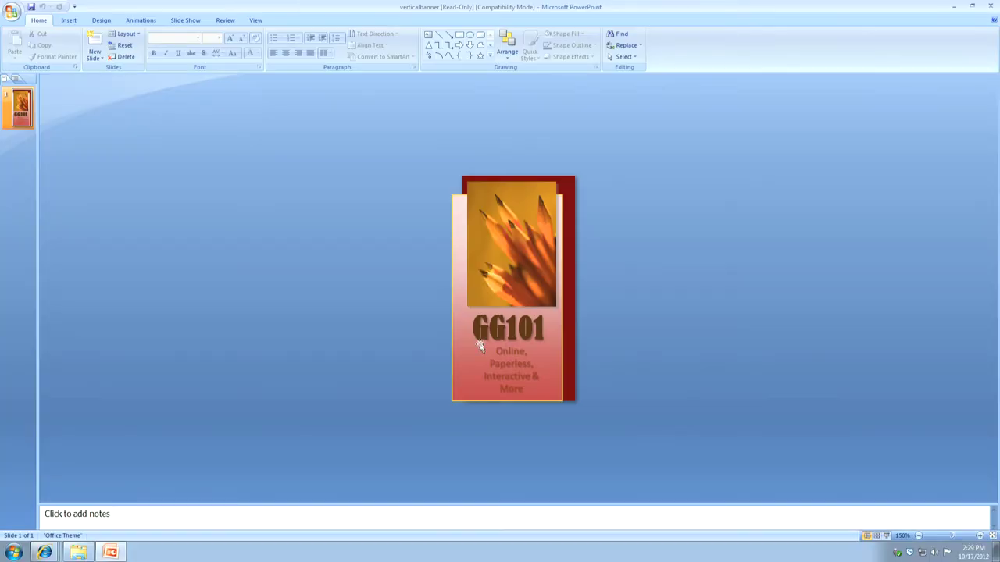
Replace the letters GG in the vertical banner's title so that it reads D2L101.
{"action": "left_click", "coordinate": [482, 333]}
{"action": "left_click_drag", "start_coordinate": [479, 334], "coordinate": [497, 332]}
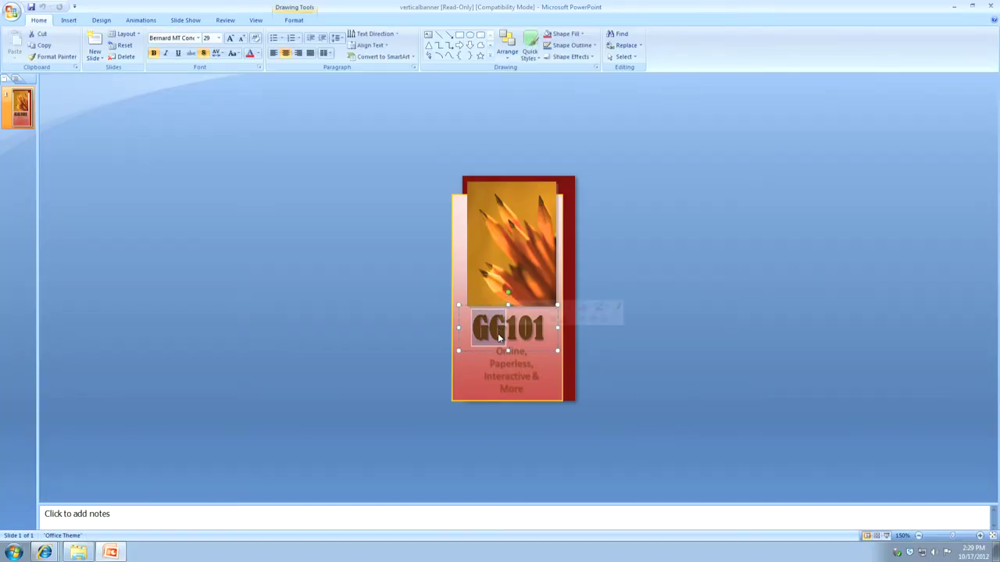
{"action": "type", "text": "D2"}
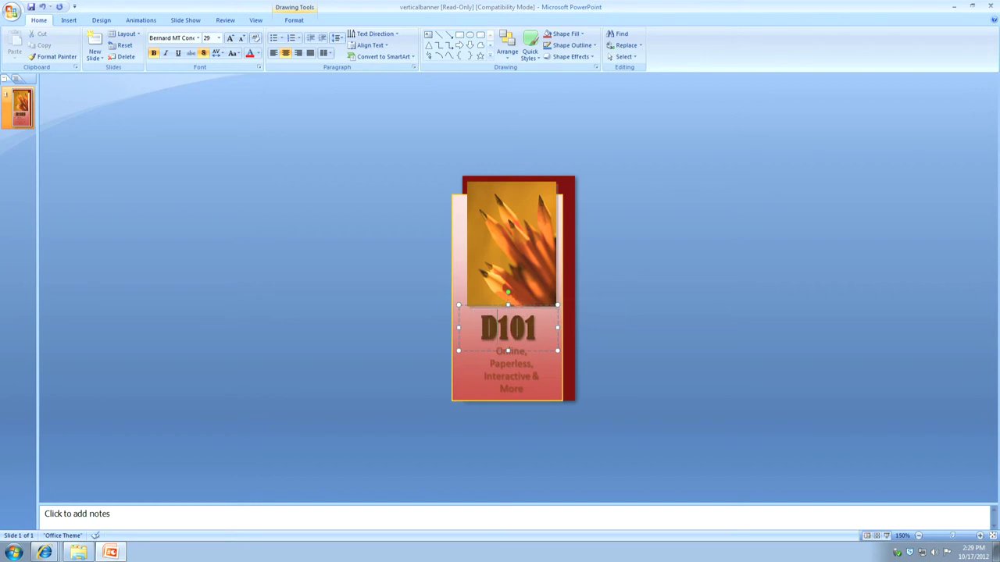
{"action": "type", "text": "L"}
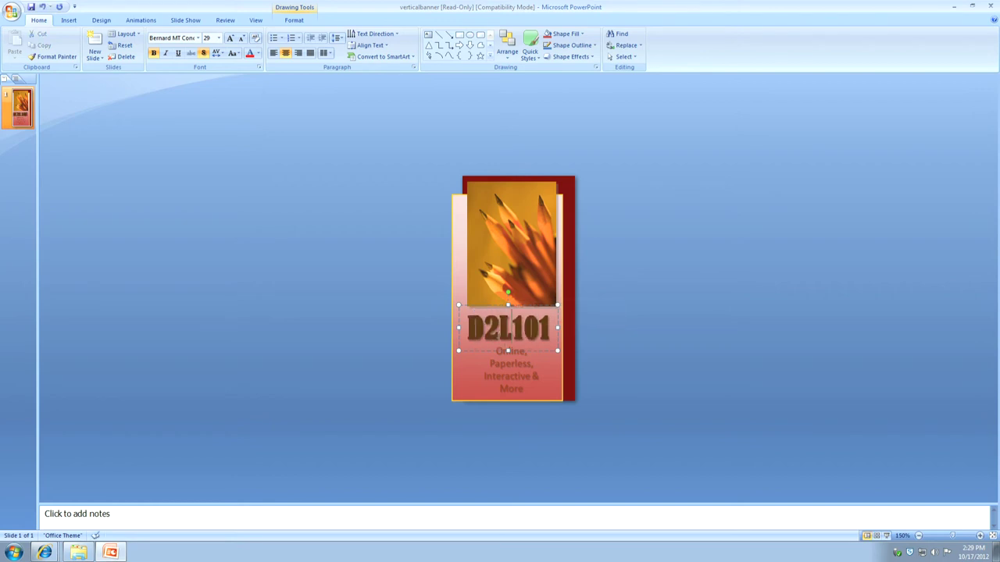
Replace the subtitle below the banner's title with "Online Technology Workshops" and deselect the text box.
{"action": "left_click", "coordinate": [511, 355]}
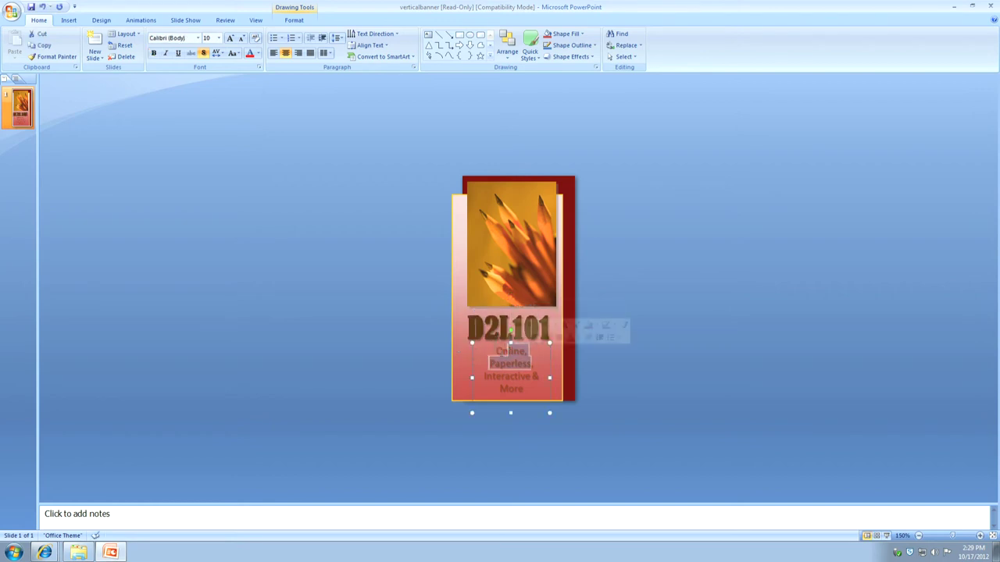
{"action": "left_click_drag", "start_coordinate": [494, 352], "coordinate": [555, 384]}
{"action": "type", "text": "Online"}
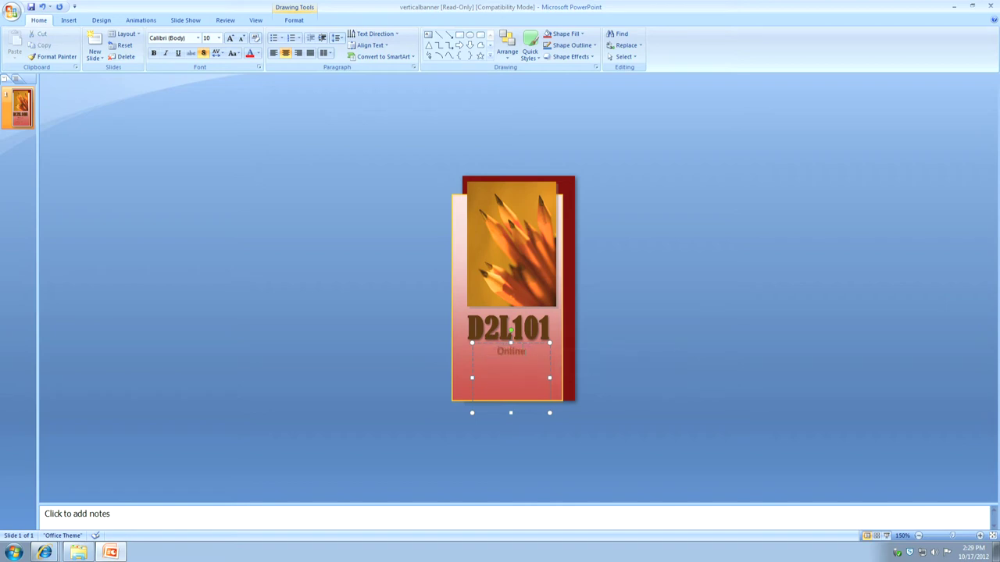
{"action": "type", "text": " Technology Workshop"}
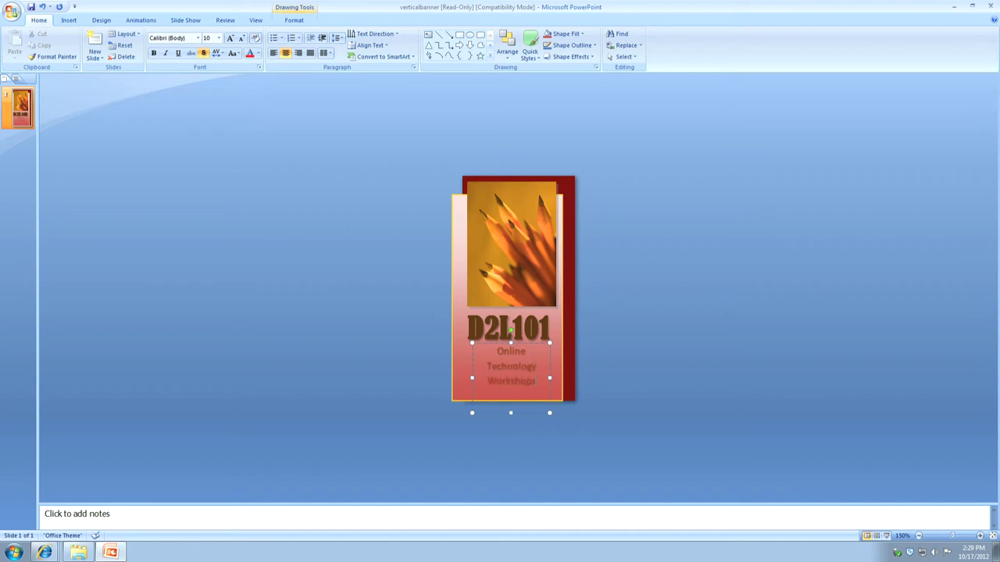
{"action": "left_click", "coordinate": [746, 308]}
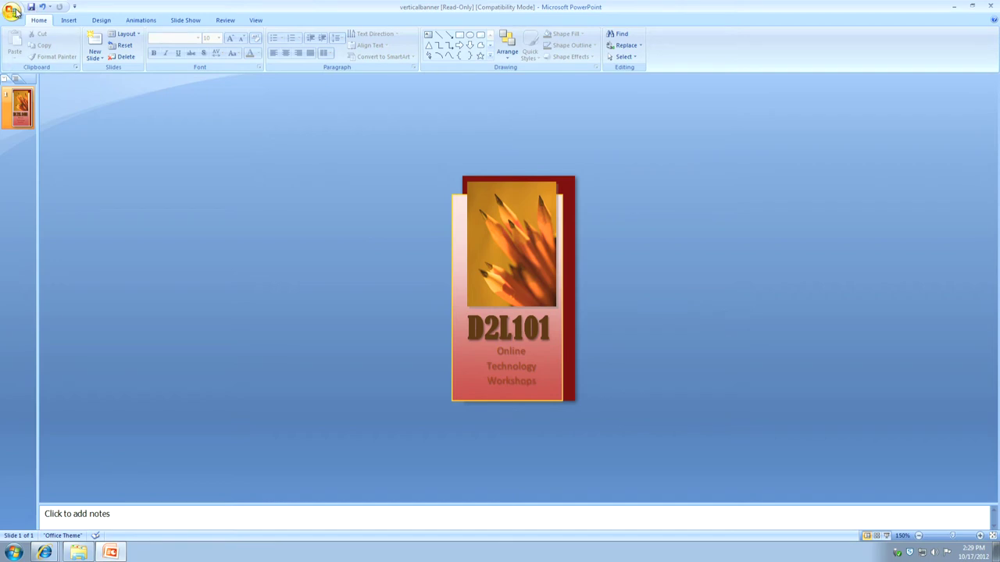